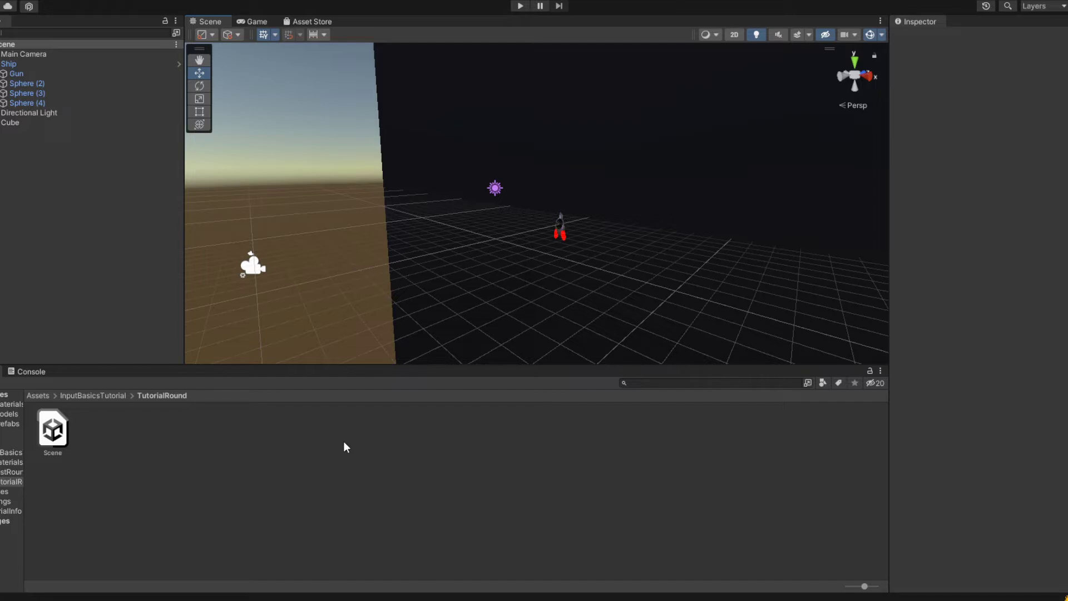
Look around the scene, select the Cube wall, preview the Game view, and select the Ship.
right_click_drag(433, 289, 700, 165)
left_click(700, 165)
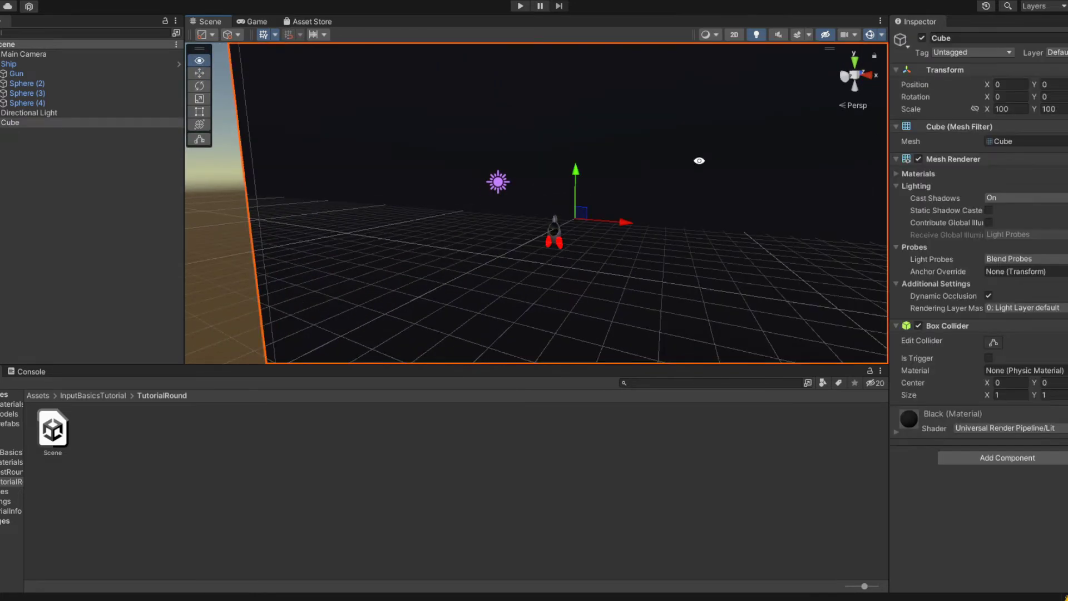
left_click(243, 23)
left_click(210, 21)
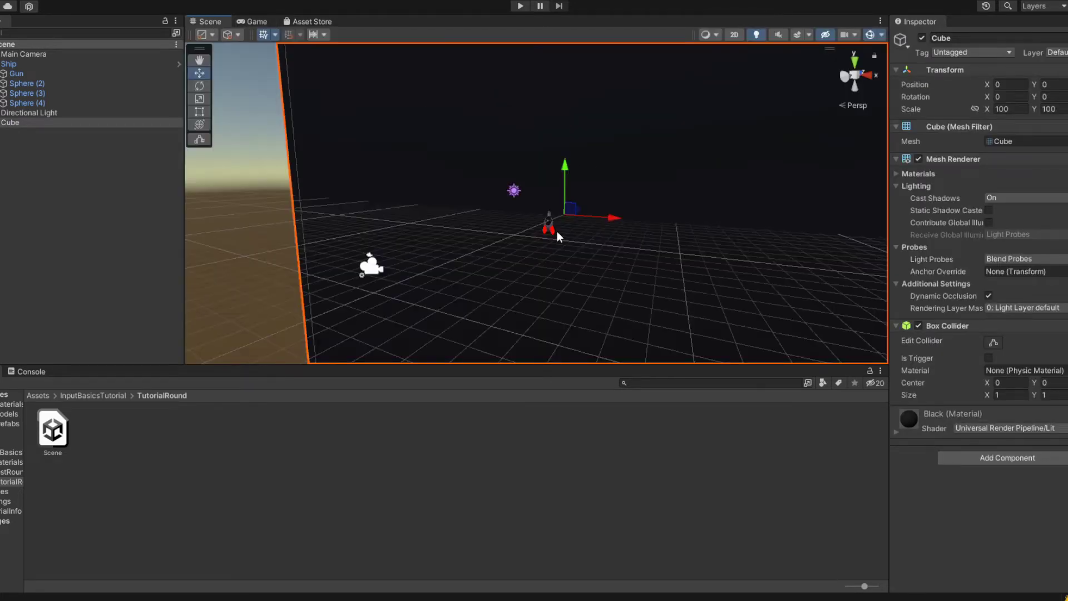
left_click(549, 231)
scroll(548, 232, "up", 3)
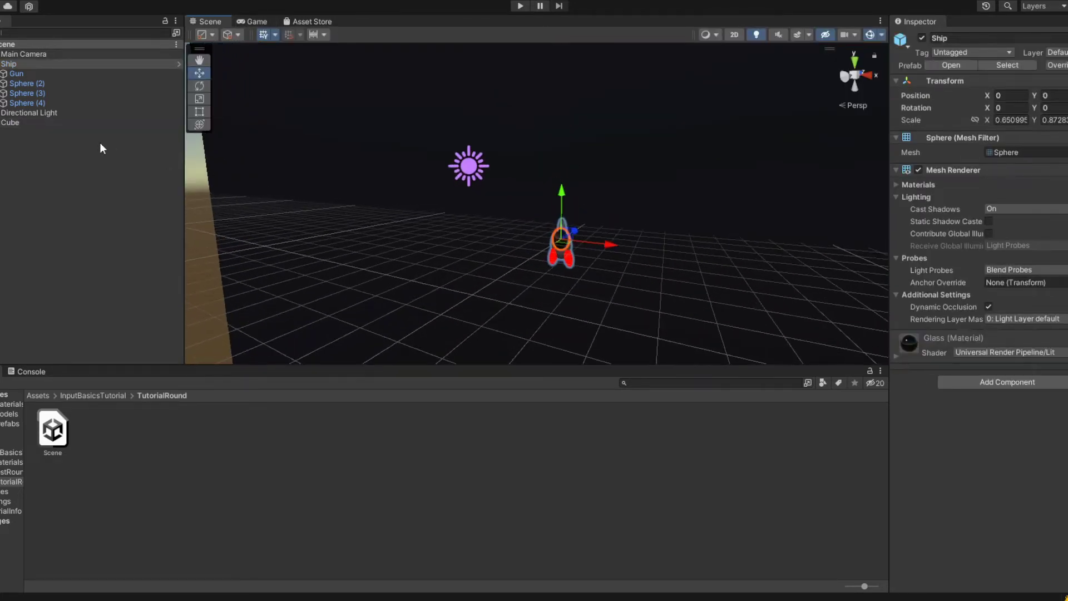
Select the Gun and Spheres (2)–(4), then frame the rocket and grid in view.
left_click(57, 74)
left_click(57, 83)
left_click(57, 93)
left_click(56, 103)
right_click_drag(534, 240, 496, 139)
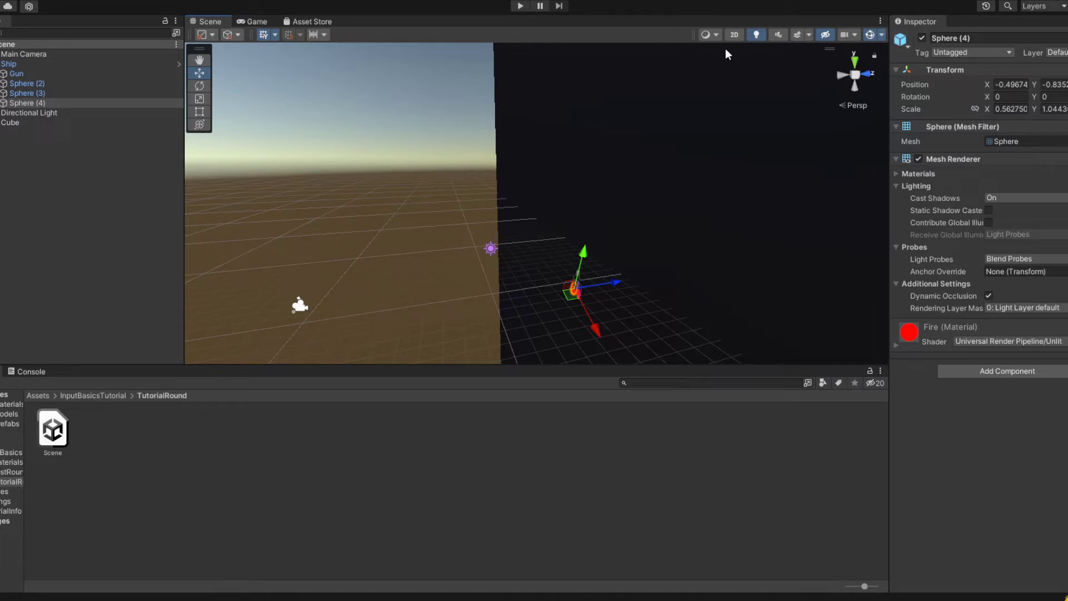
right_click_drag(639, 195, 790, 203)
left_click(554, 485)
right_click_drag(507, 255, 373, 175)
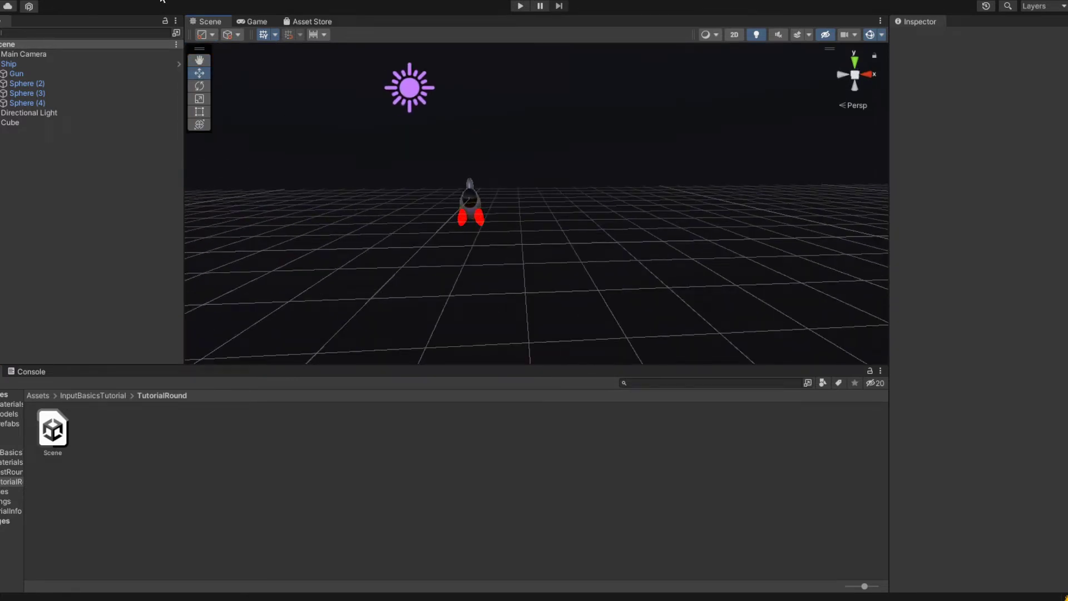
Open the Package Manager and switch its list from In Project to Unity Registry.
left_click(161, 1)
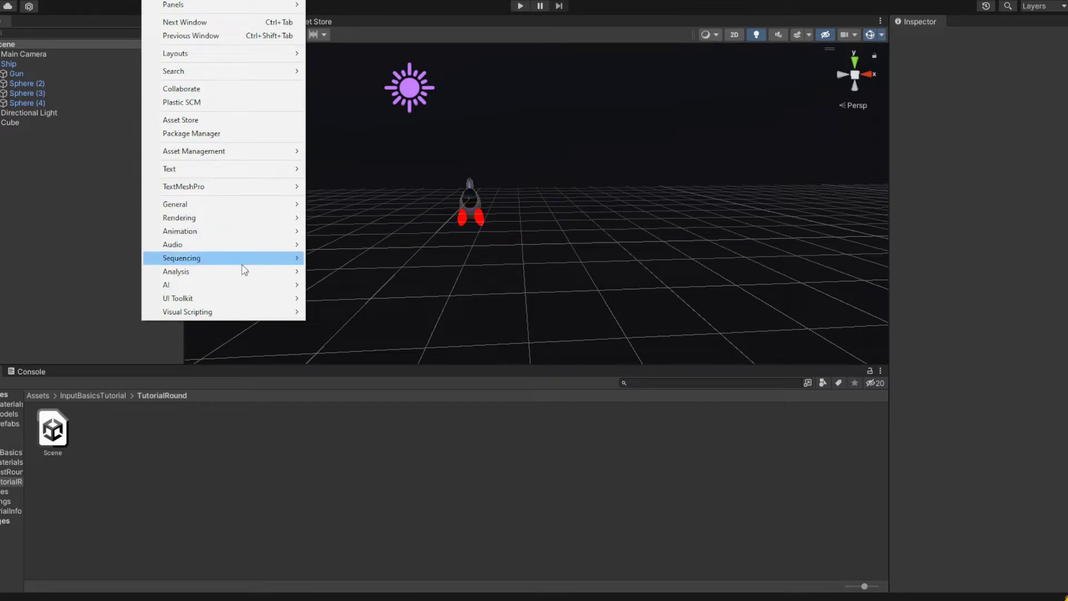
left_click(245, 134)
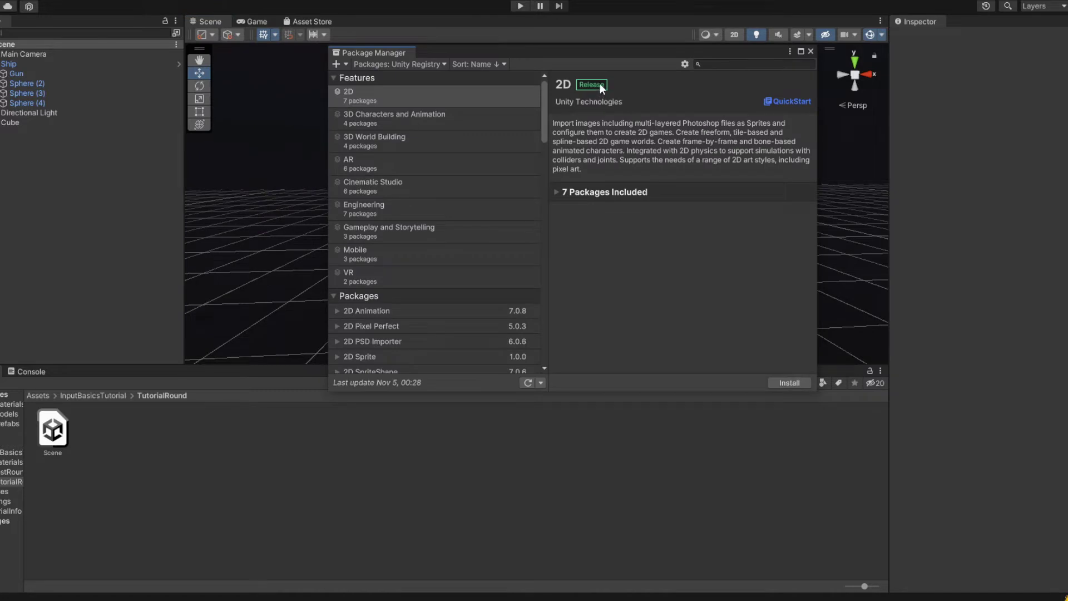
left_click(416, 62)
left_click(414, 92)
left_click(429, 62)
left_click(412, 81)
Search the registry for 'input' and show the Input System 1.3.0 package details.
left_click(757, 63)
type("input")
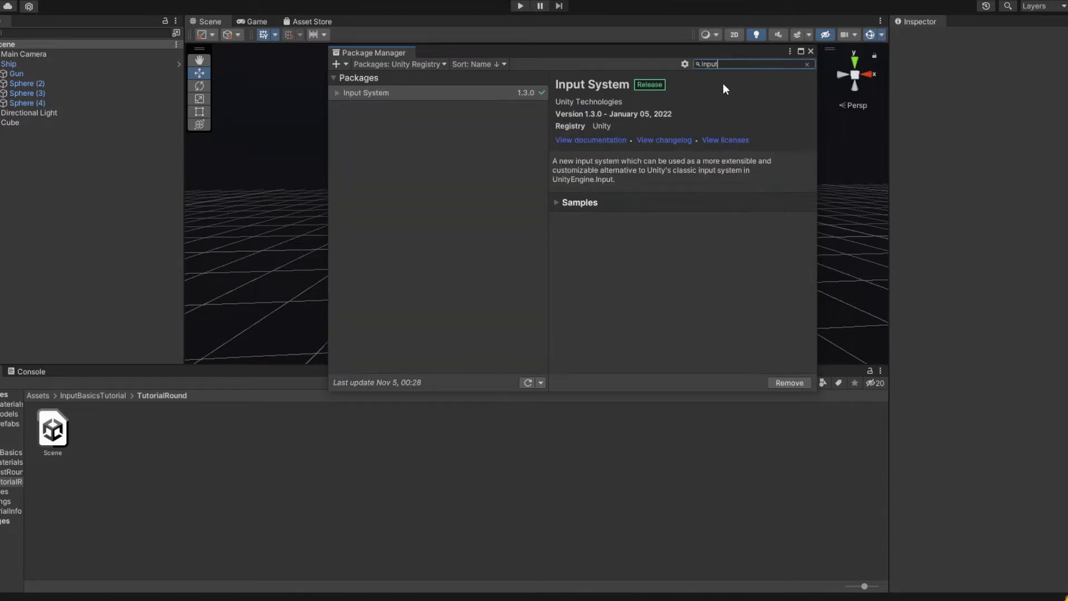
left_click(435, 90)
left_click(433, 95)
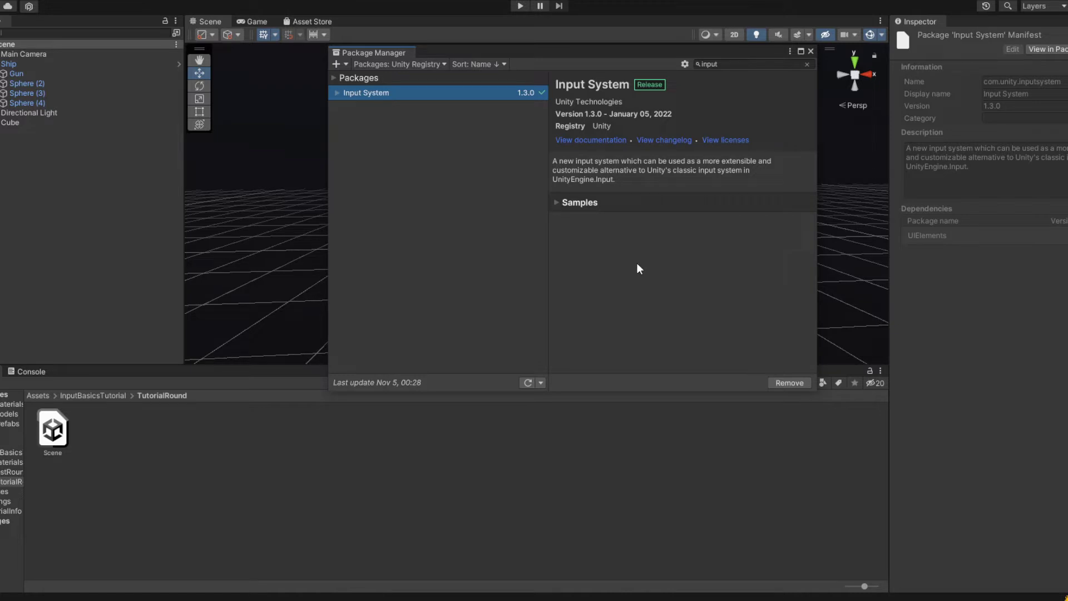
left_click(810, 51)
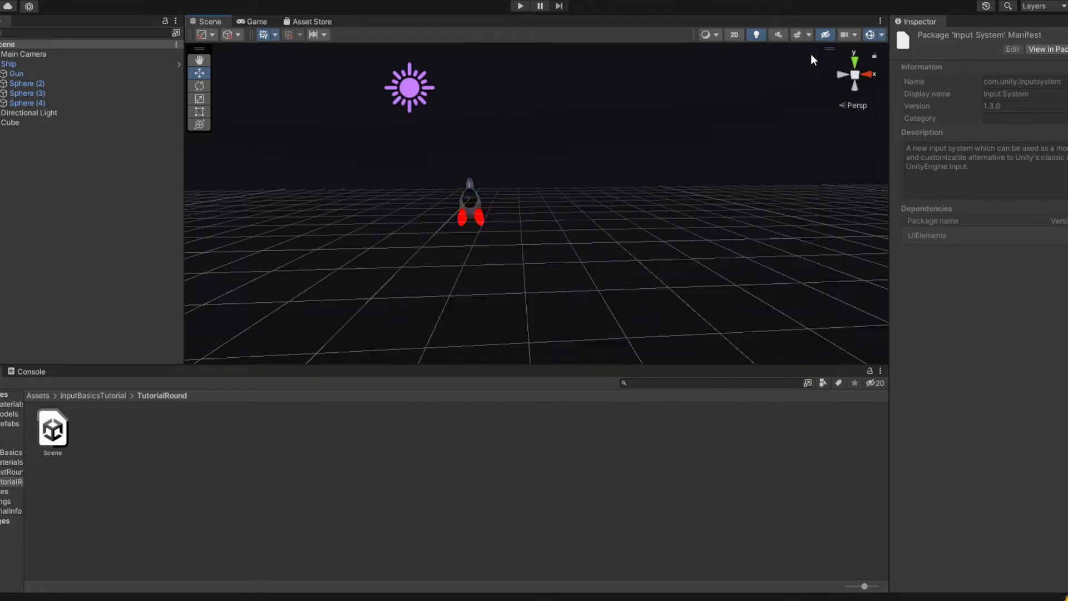
key("alt+f")
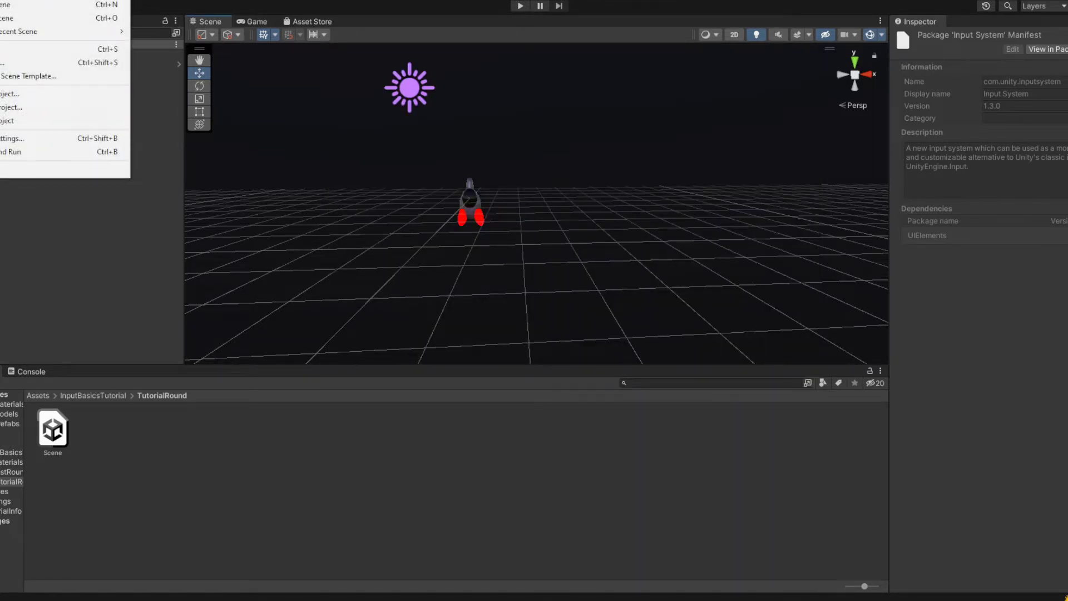
key("Right")
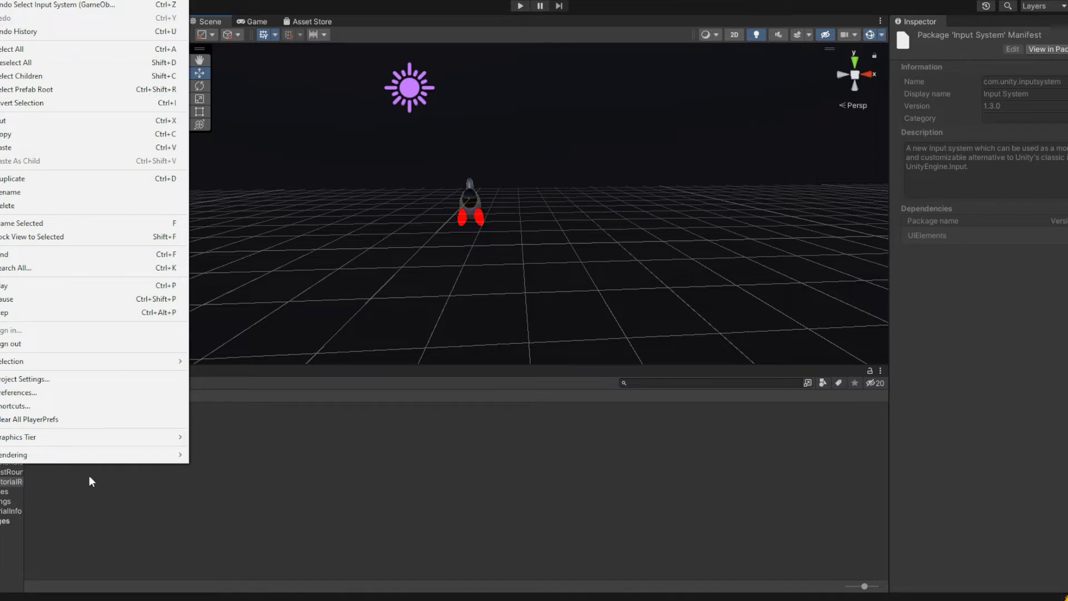
left_click(74, 378)
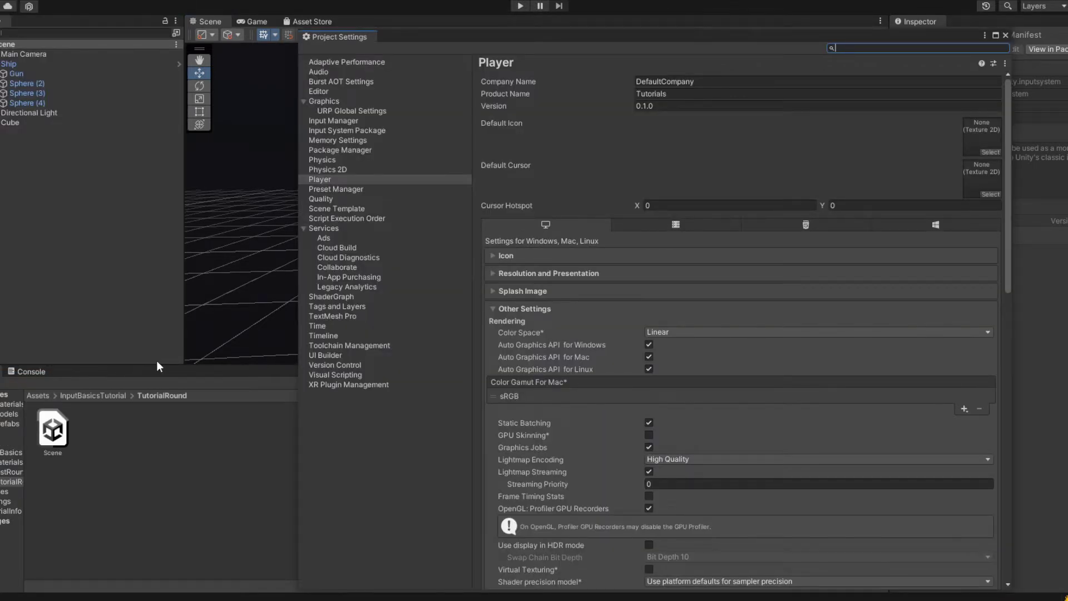
left_click(349, 178)
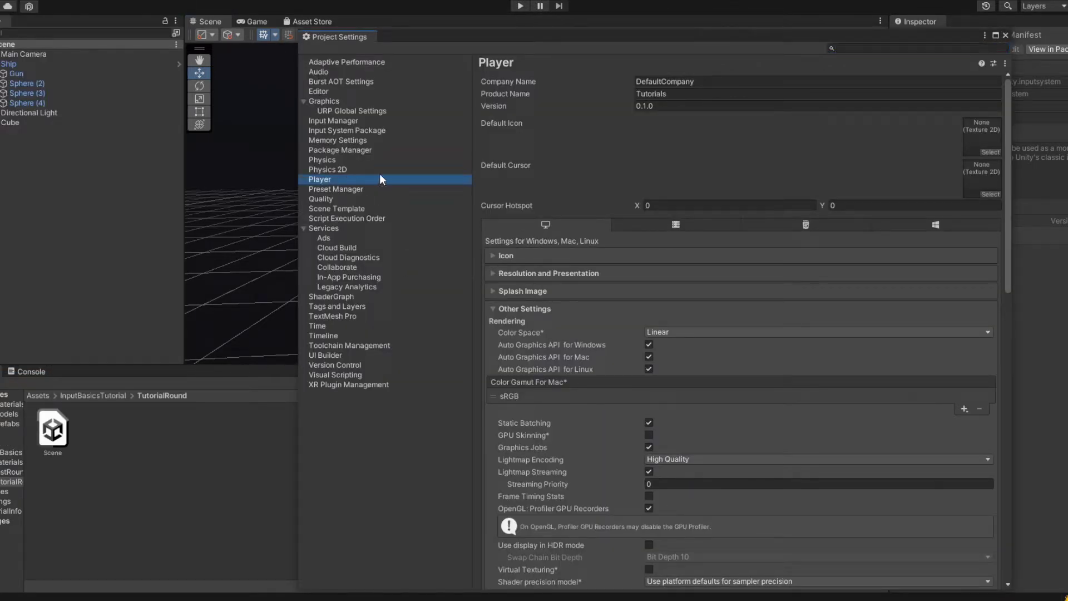
scroll(582, 333, "down", 6)
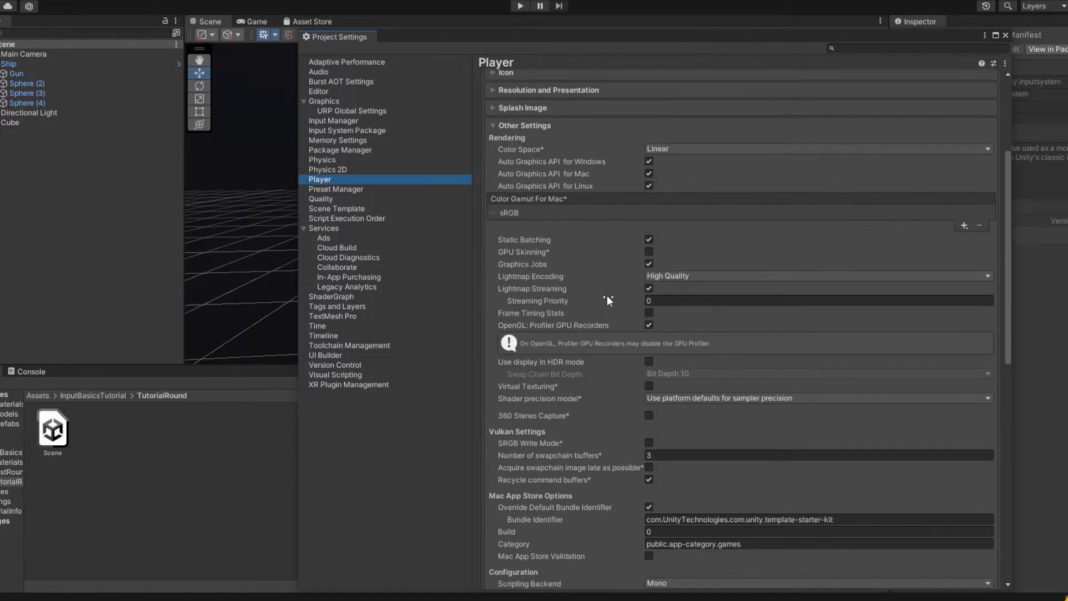
scroll(589, 175, "down", 5)
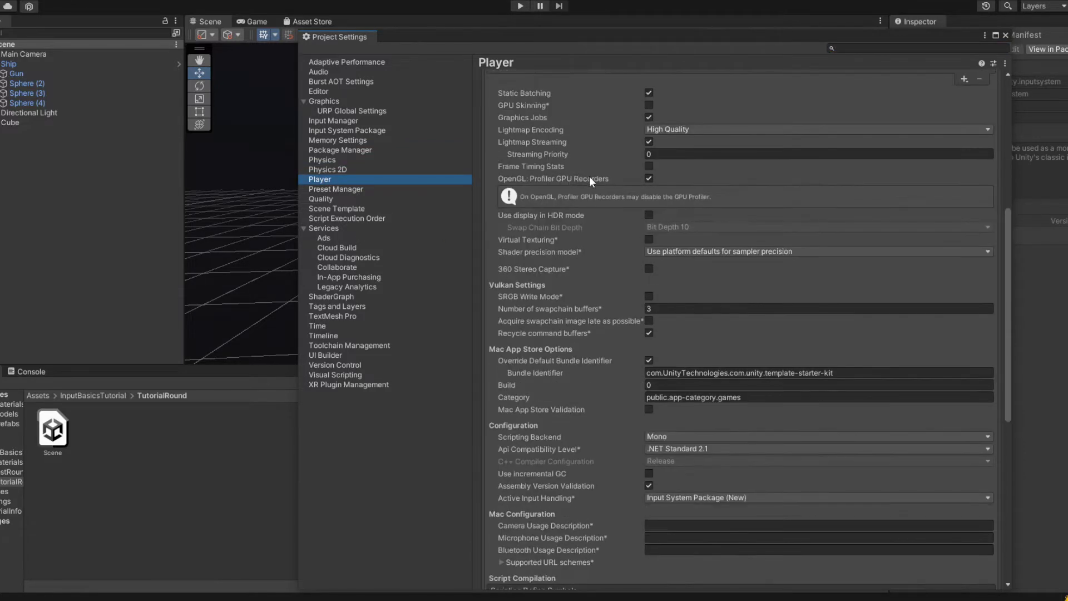
scroll(589, 176, "down", 1)
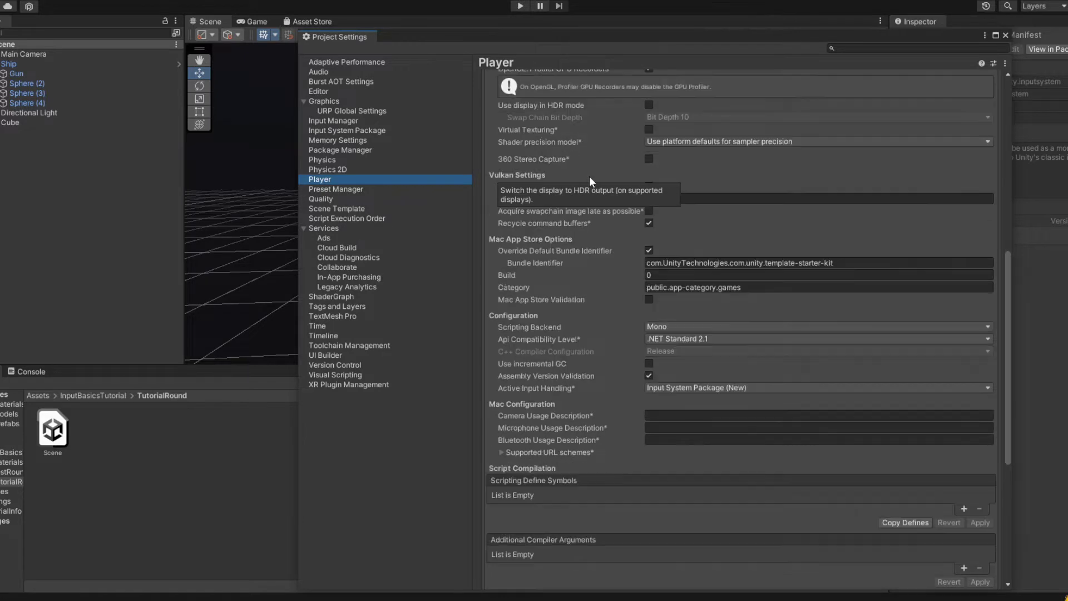
left_click(770, 388)
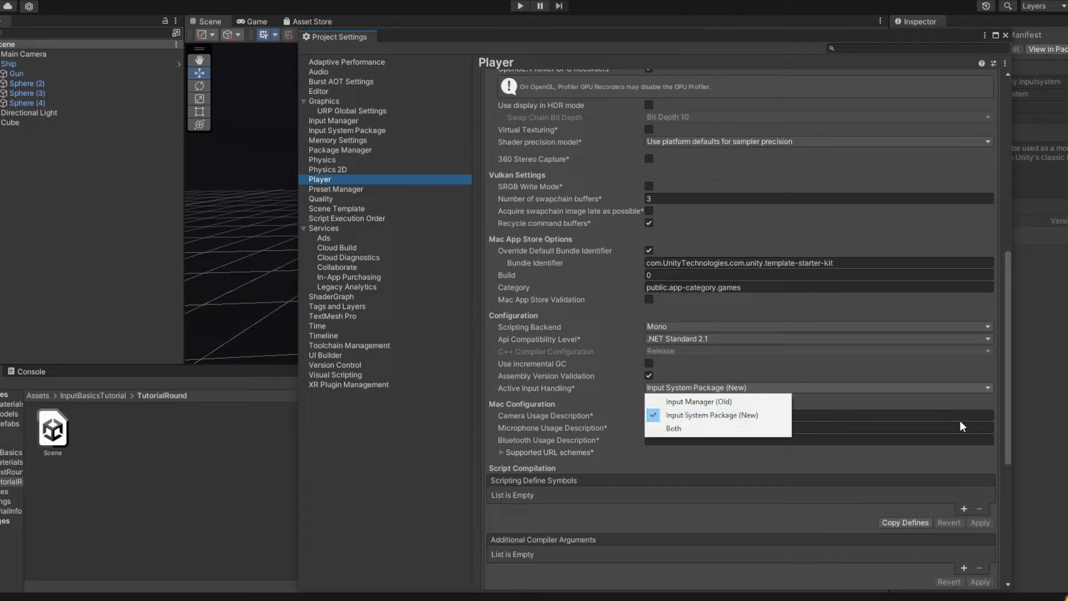
left_click(983, 458)
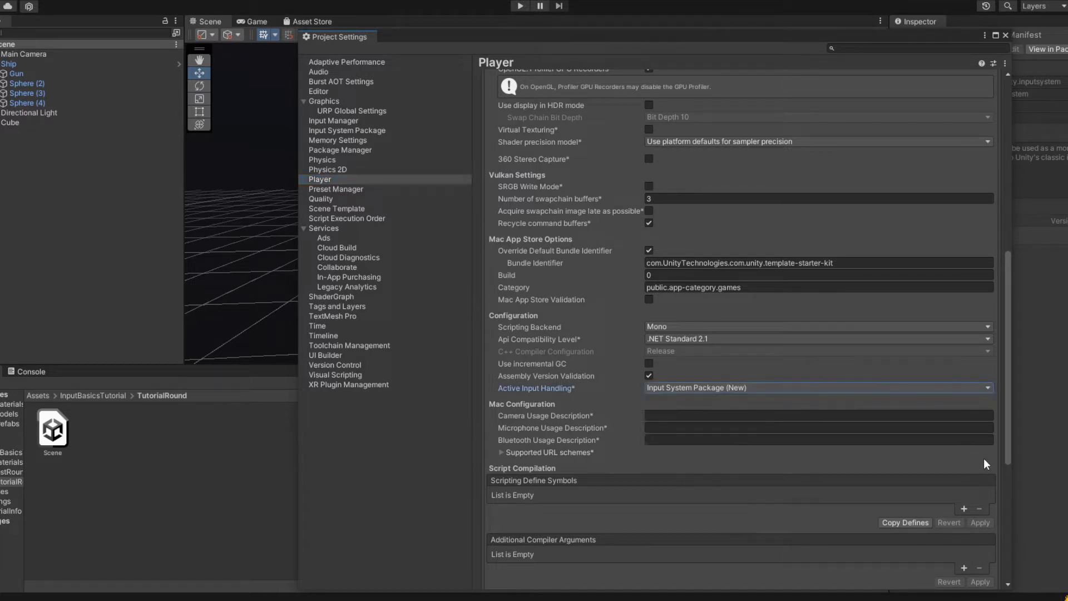
left_click(1004, 36)
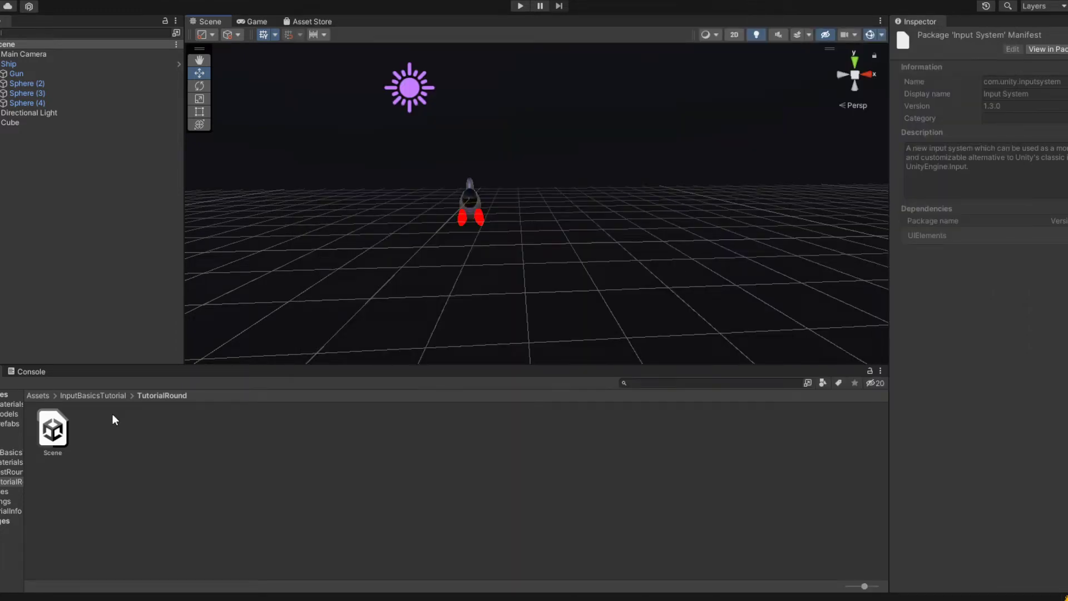
Create a new Input Actions asset in the Project panel and name it ShipActionMap.
right_click(88, 418)
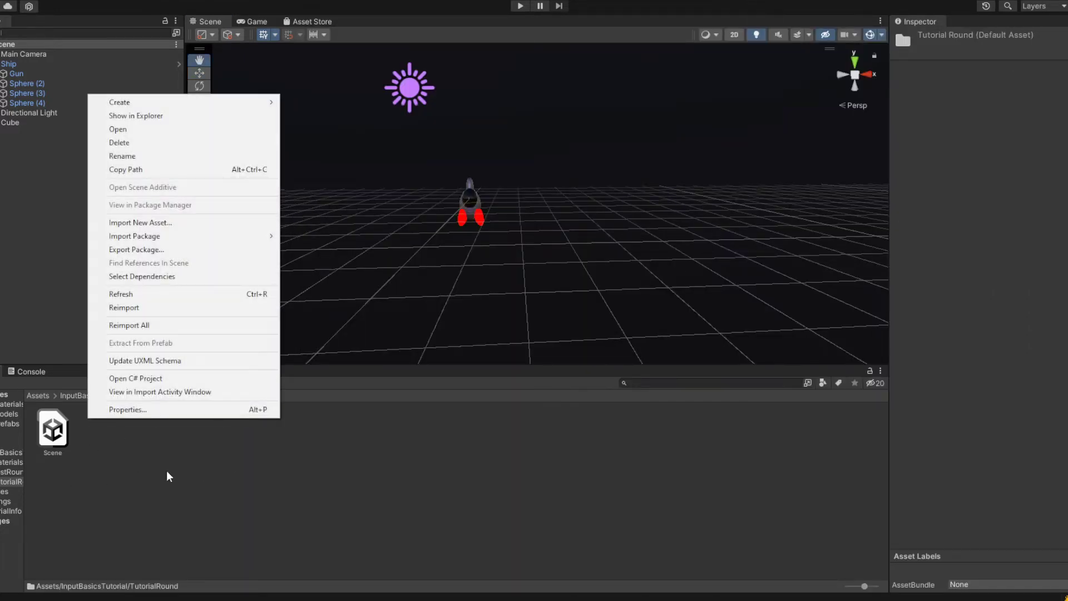
left_click(111, 488)
right_click(127, 431)
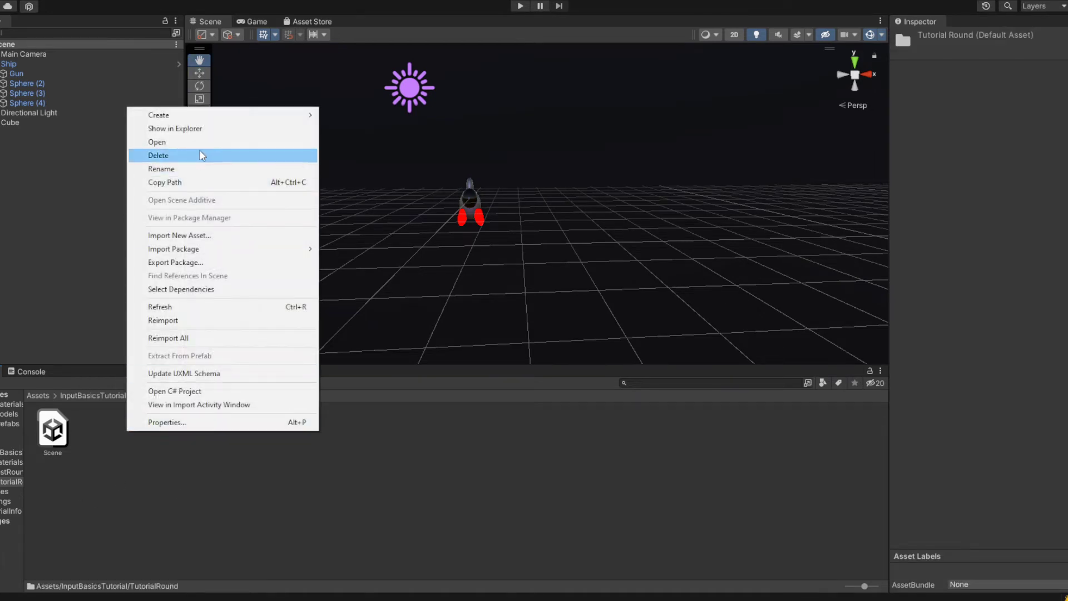
mouse_move(220, 123)
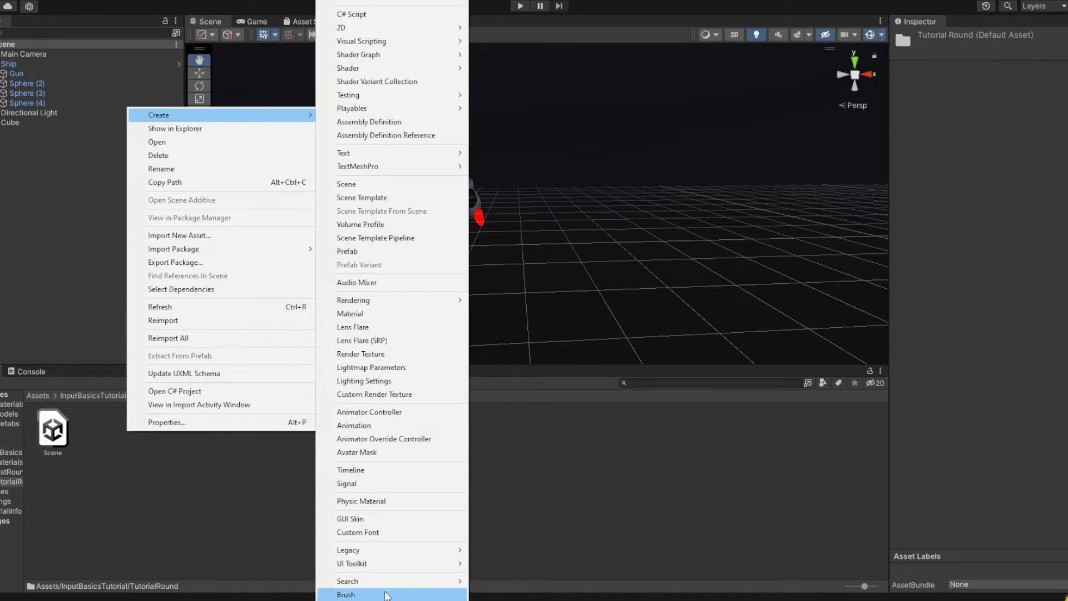
left_click(356, 594)
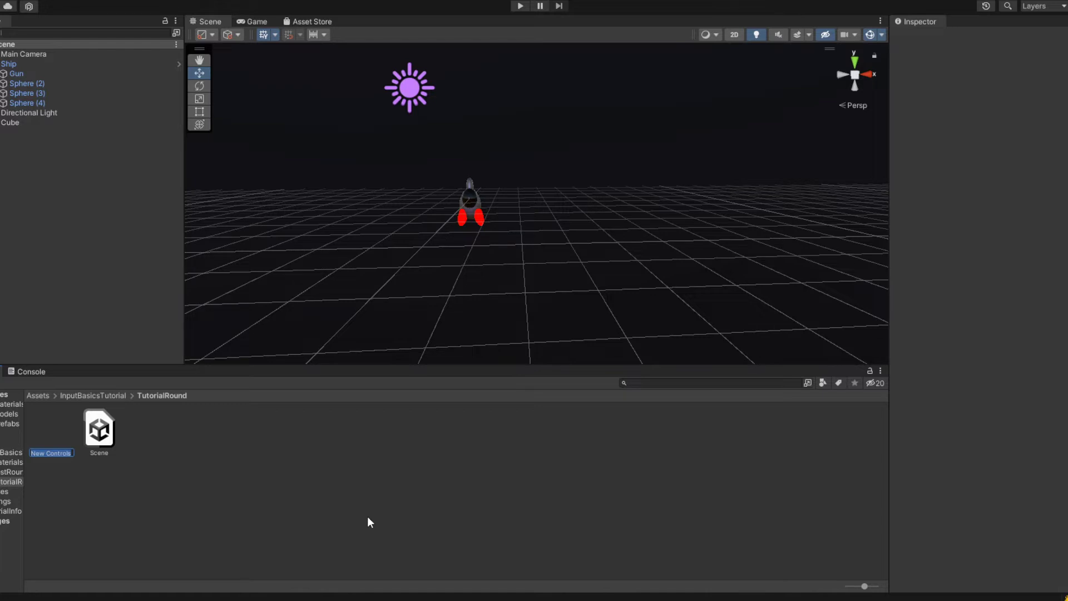
type("ShipActionMap")
key("Return")
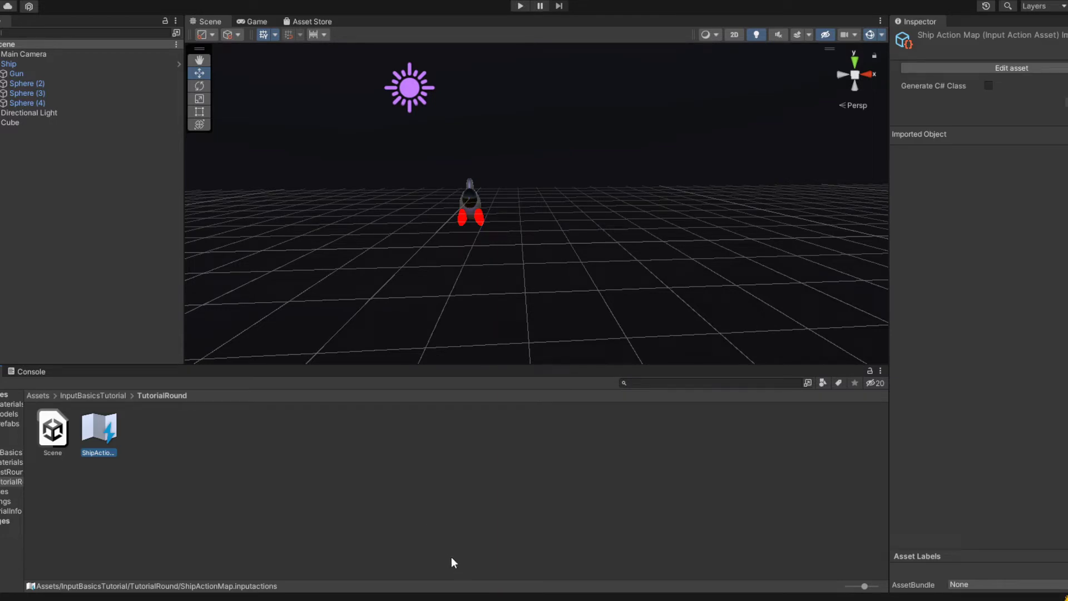
Open ShipActionMap, dock its editor beside the Scene, and add an action map named Ship.
double_click(103, 422)
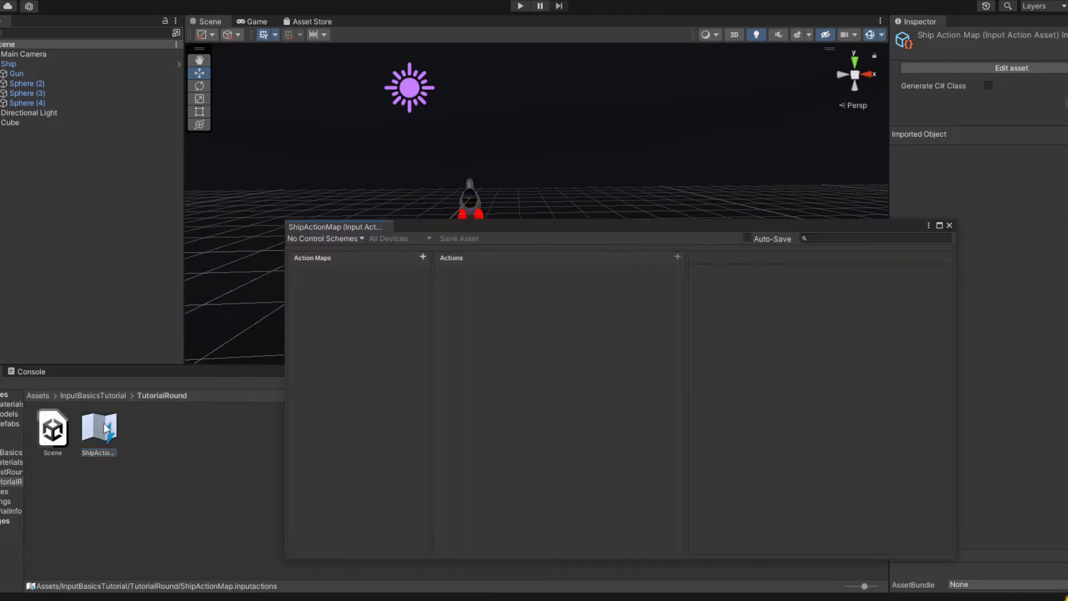
left_click_drag(330, 227, 371, 25)
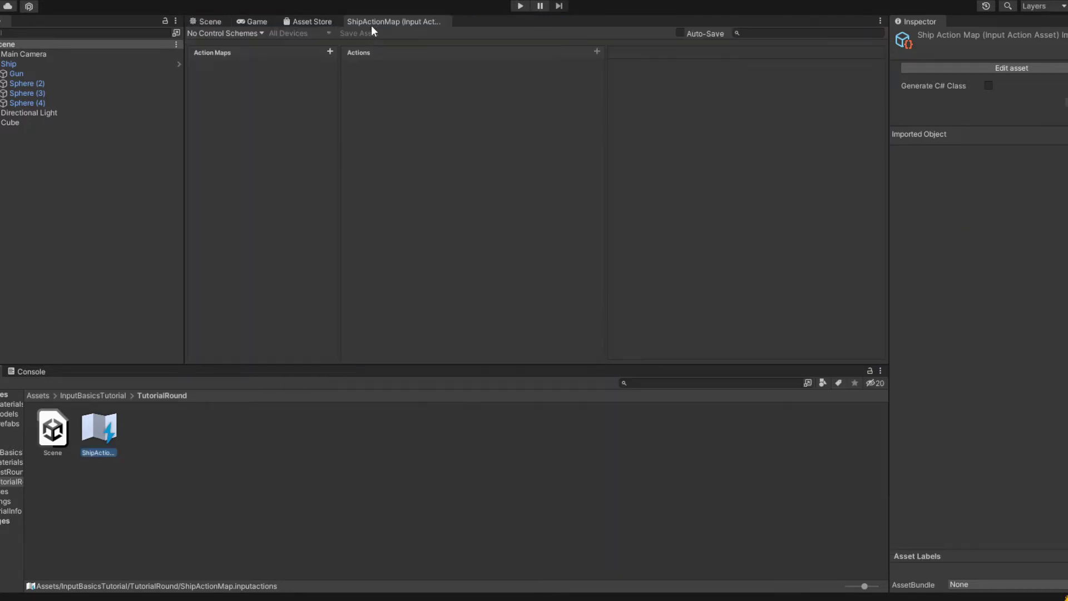
left_click(330, 51)
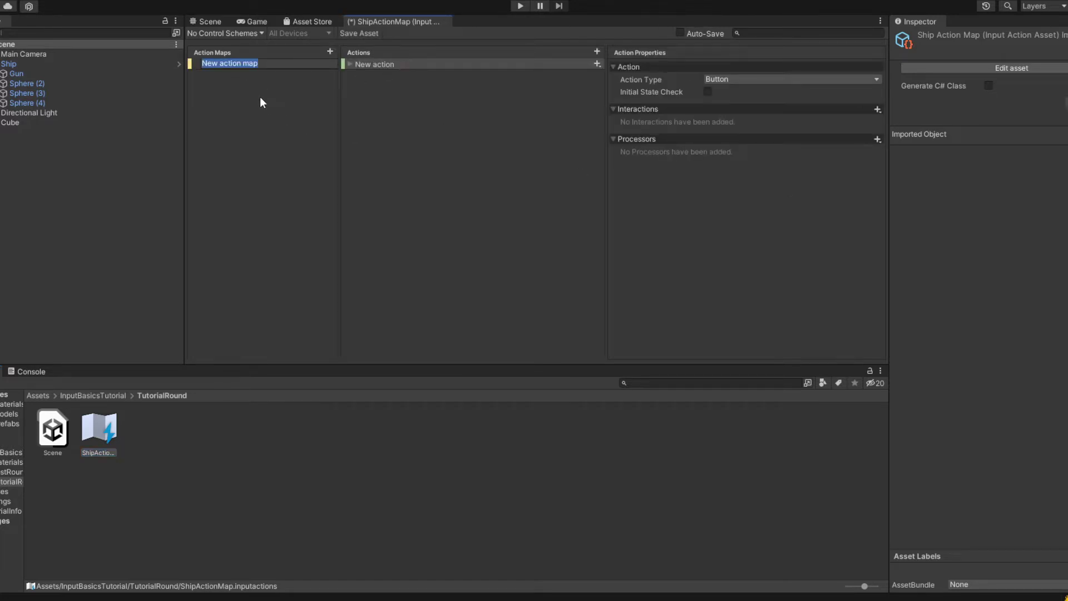
type("Ship")
key("Return")
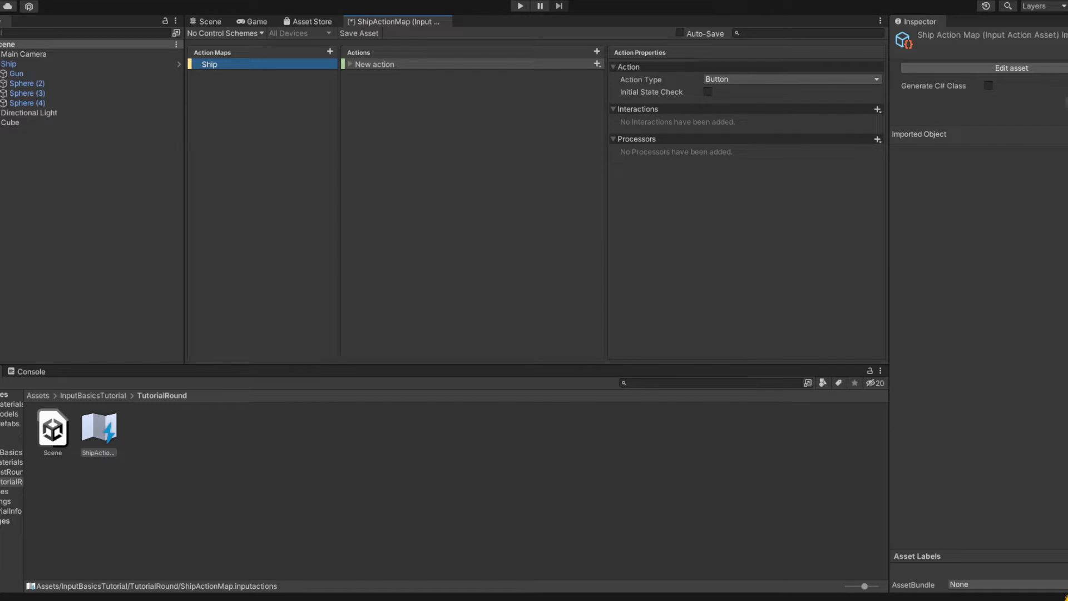
Expand New action and set its Action Type to Pass Through and Control Type to Vector 2.
left_click(392, 66)
left_click(349, 65)
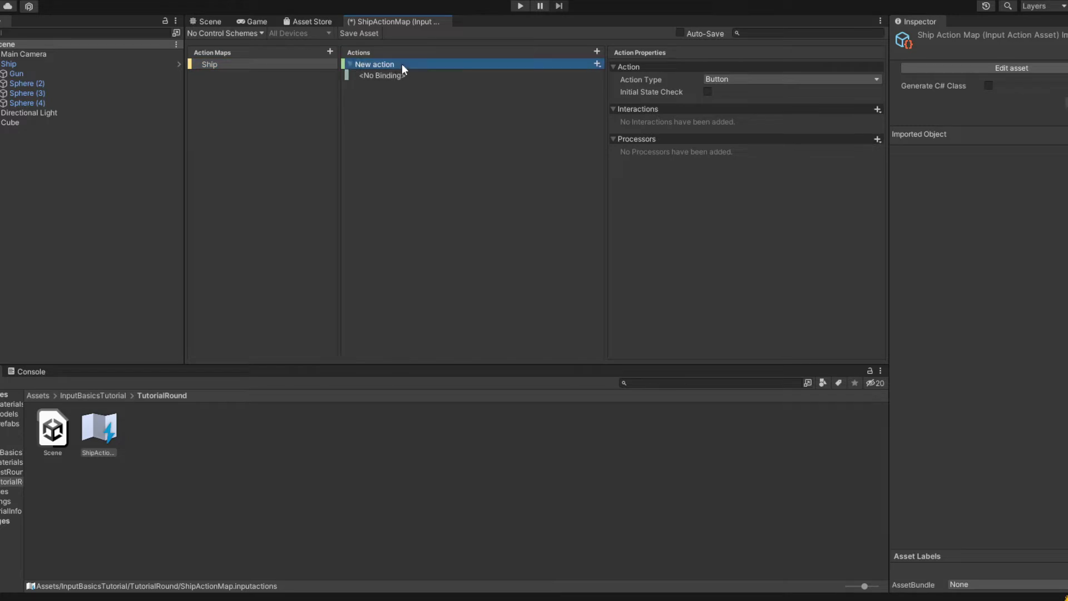
left_click(596, 63)
left_click(560, 63)
left_click(748, 79)
left_click(743, 120)
left_click(719, 79)
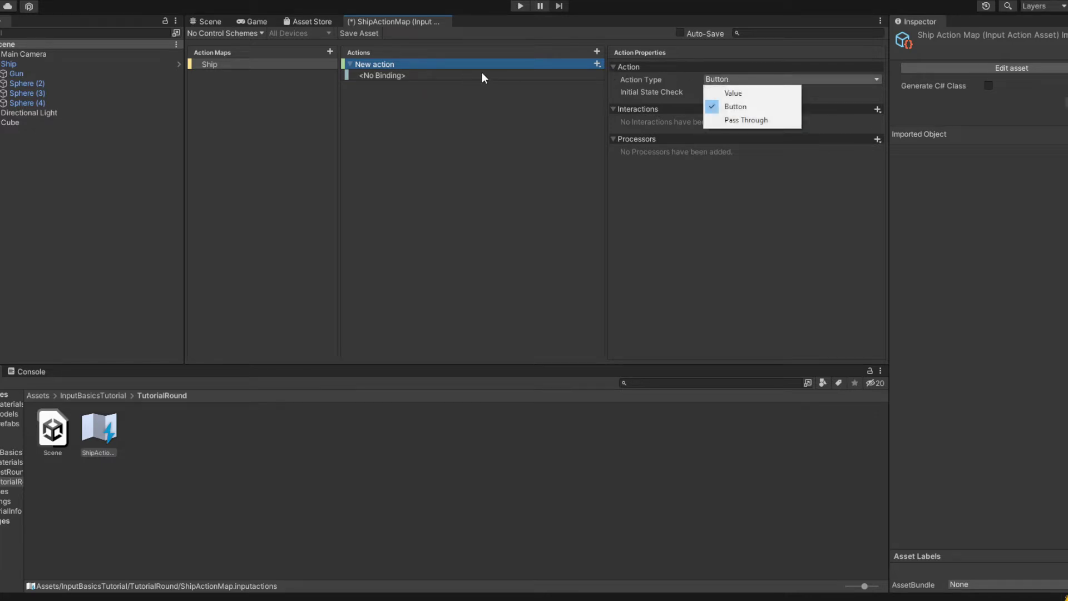
left_click(748, 119)
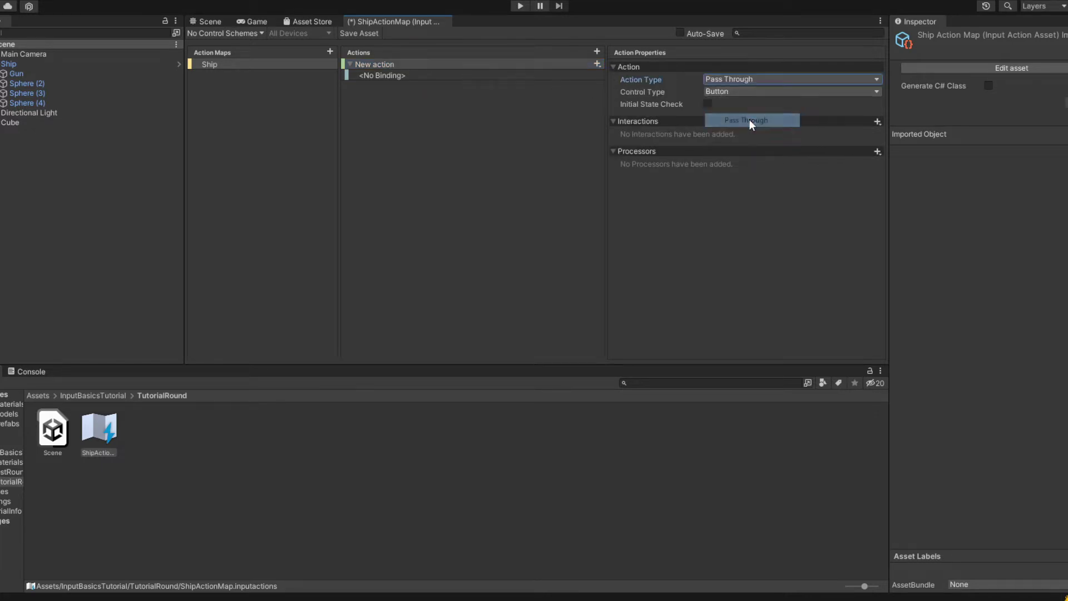
left_click(735, 92)
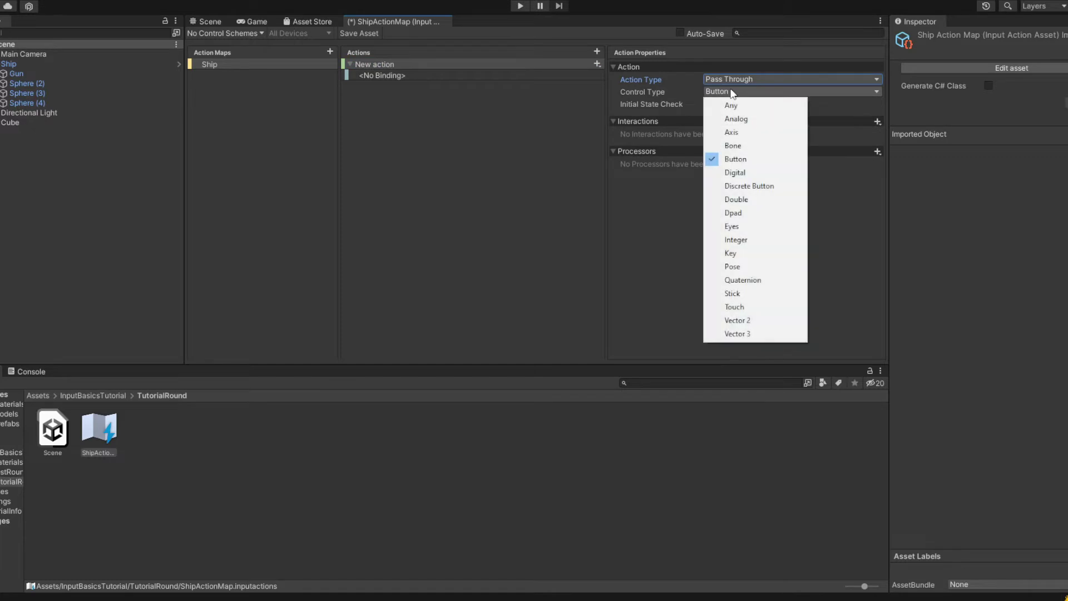
left_click(776, 325)
Delete the empty <No Binding> row and bring up New action's add-binding options.
left_click(424, 75)
key("Delete")
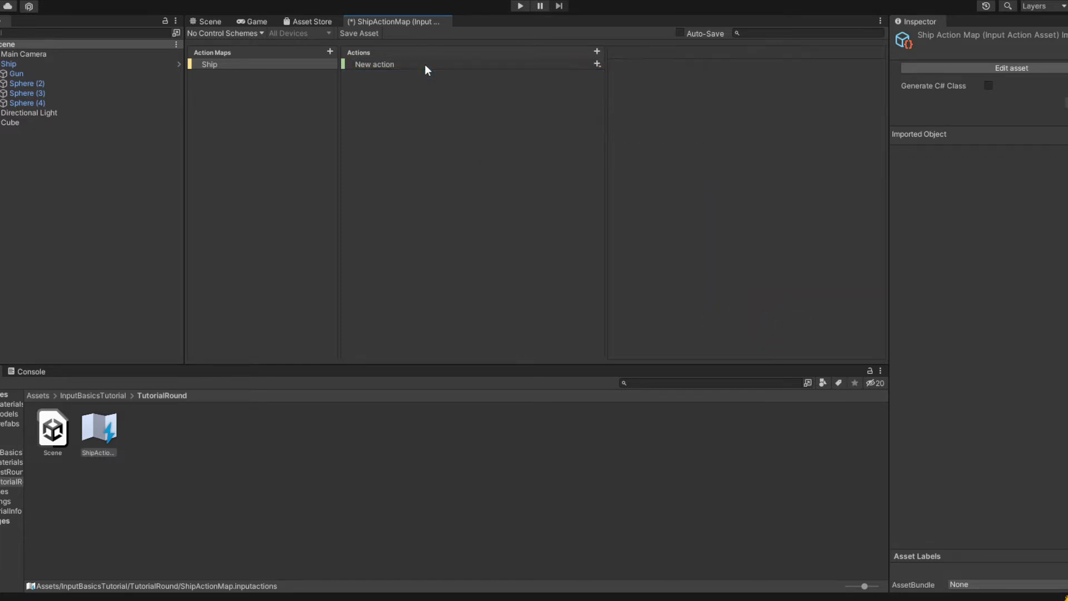
left_click(588, 63)
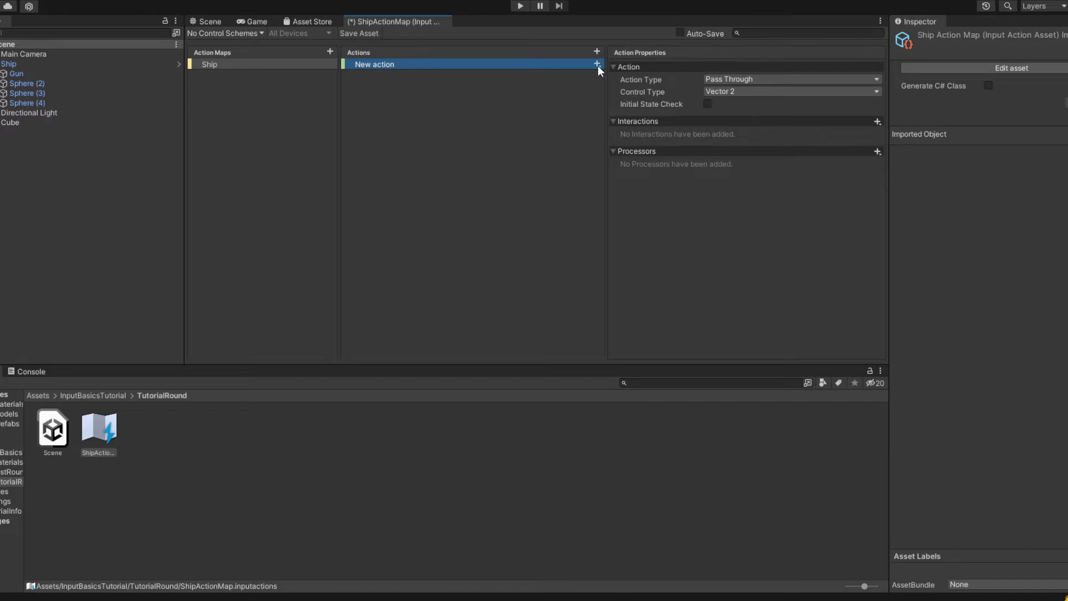
left_click(596, 64)
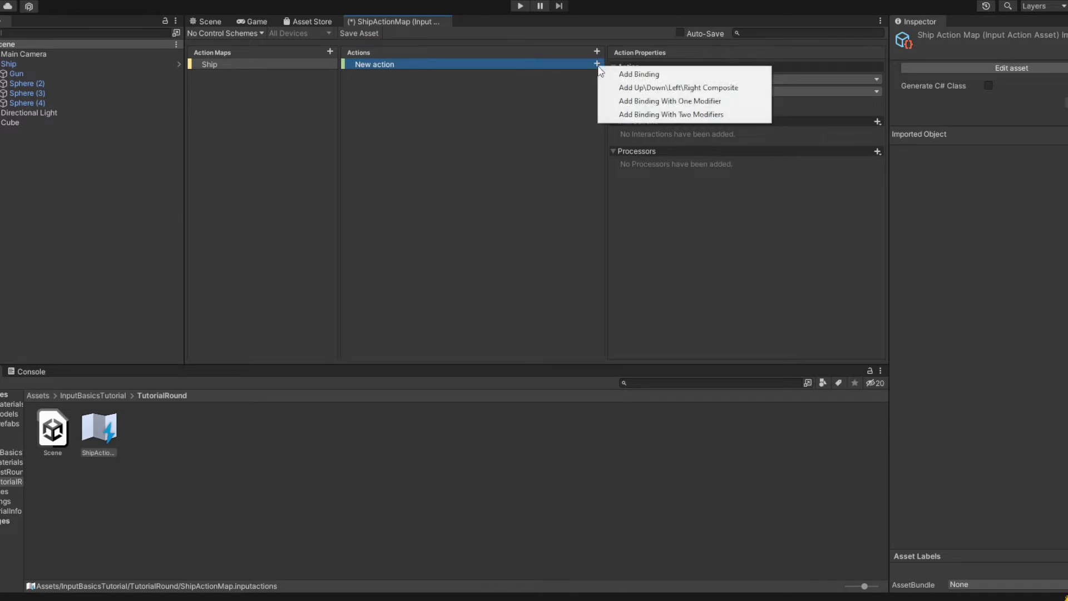
Add an Up/Down/Left/Right composite named 2D Vector and review its four parts.
left_click(645, 89)
key("Return")
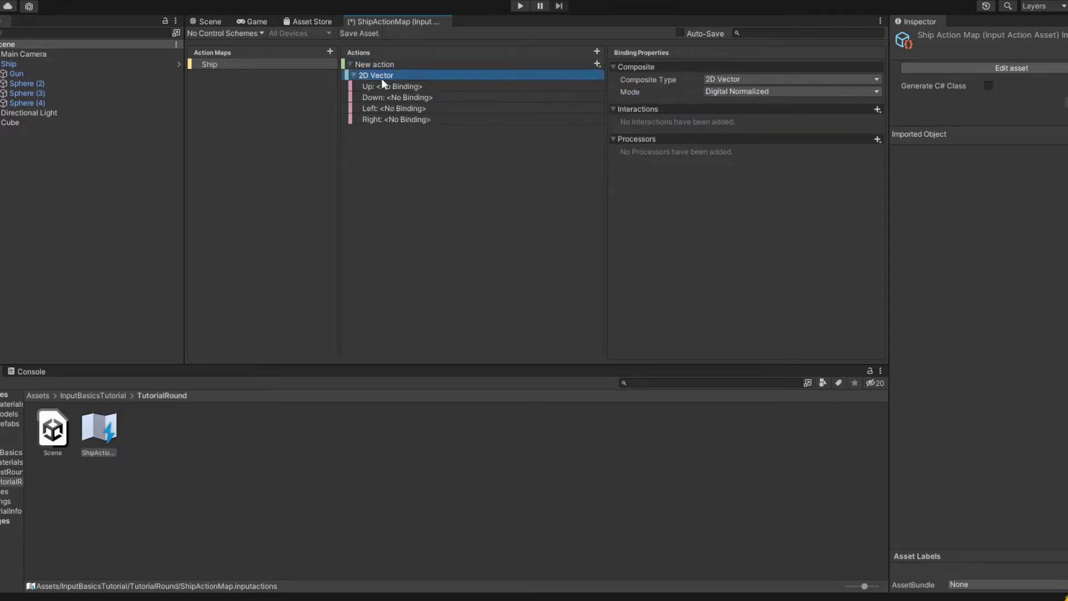
left_click(380, 76)
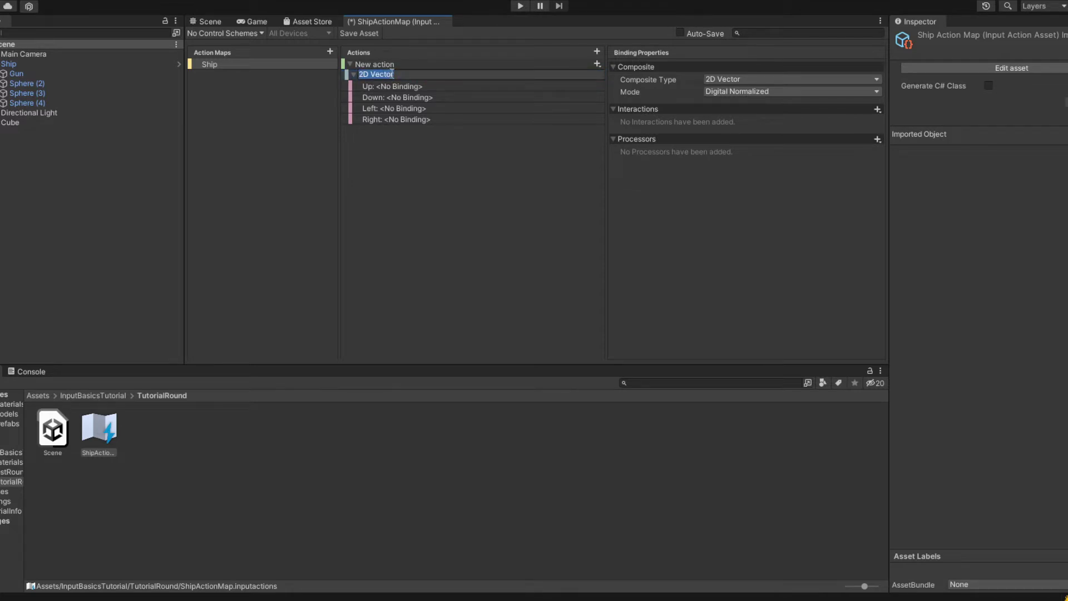
left_click(385, 85)
left_click(386, 97)
left_click(388, 108)
left_click(392, 119)
Bind the composite's Up part to W and Down part to S [Keyboard] via Listen.
left_click(401, 86)
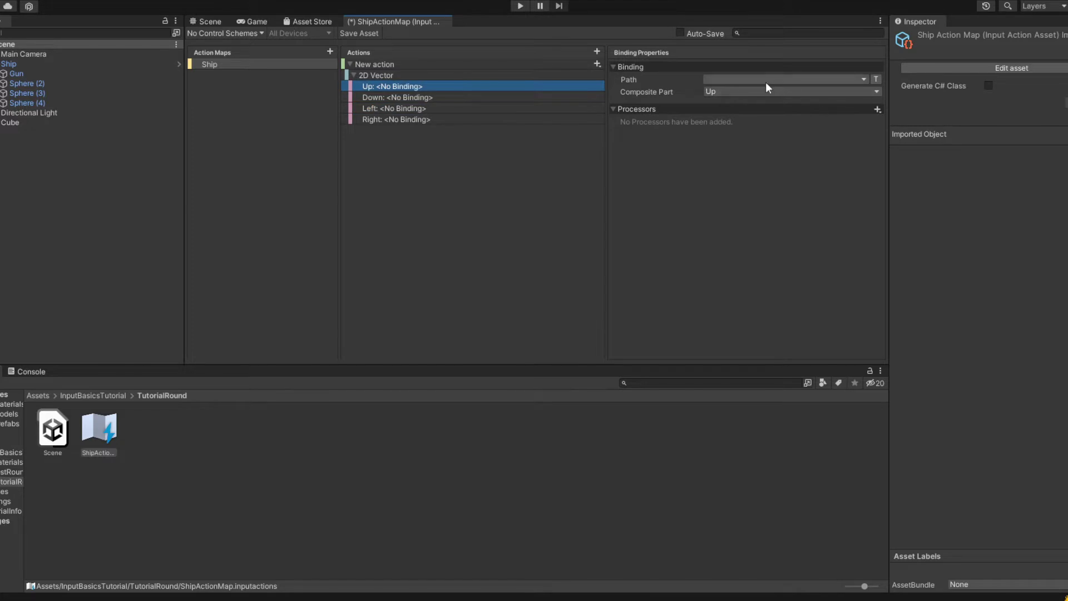
left_click(728, 79)
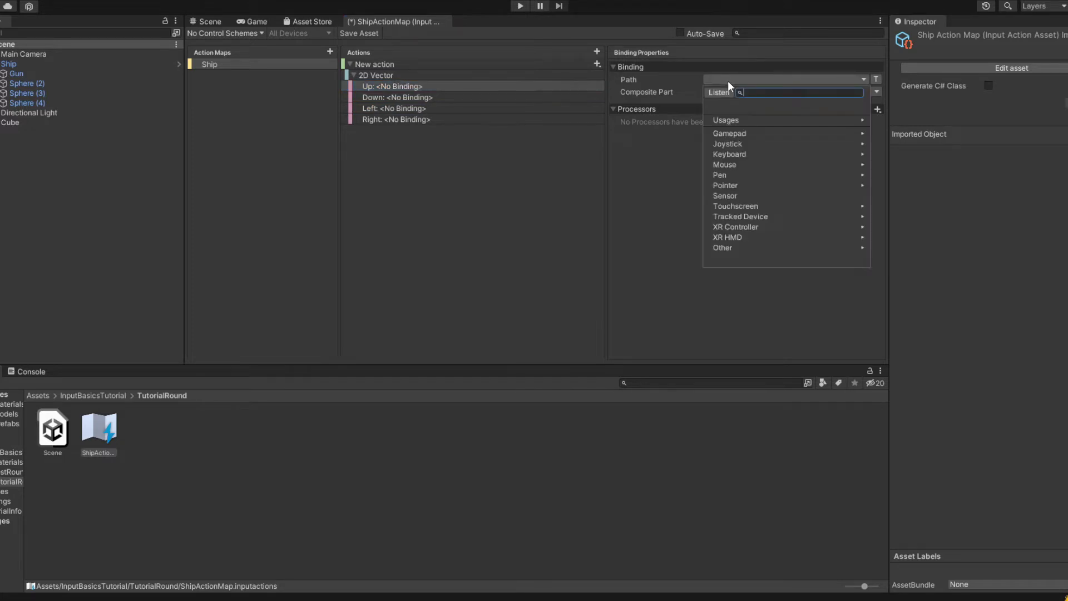
left_click(715, 93)
key("w")
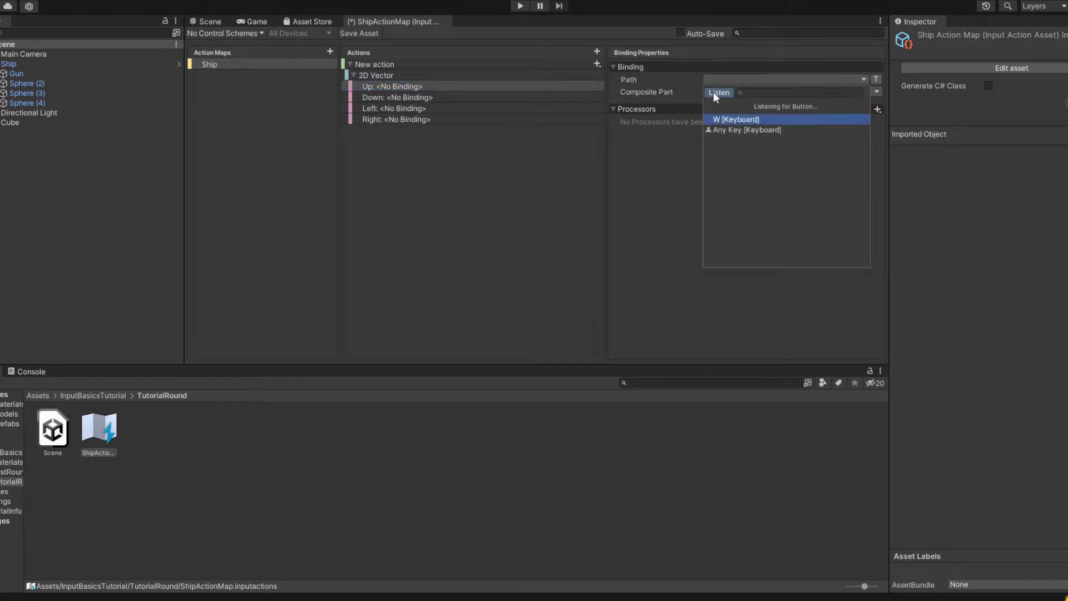
left_click(771, 122)
left_click(403, 100)
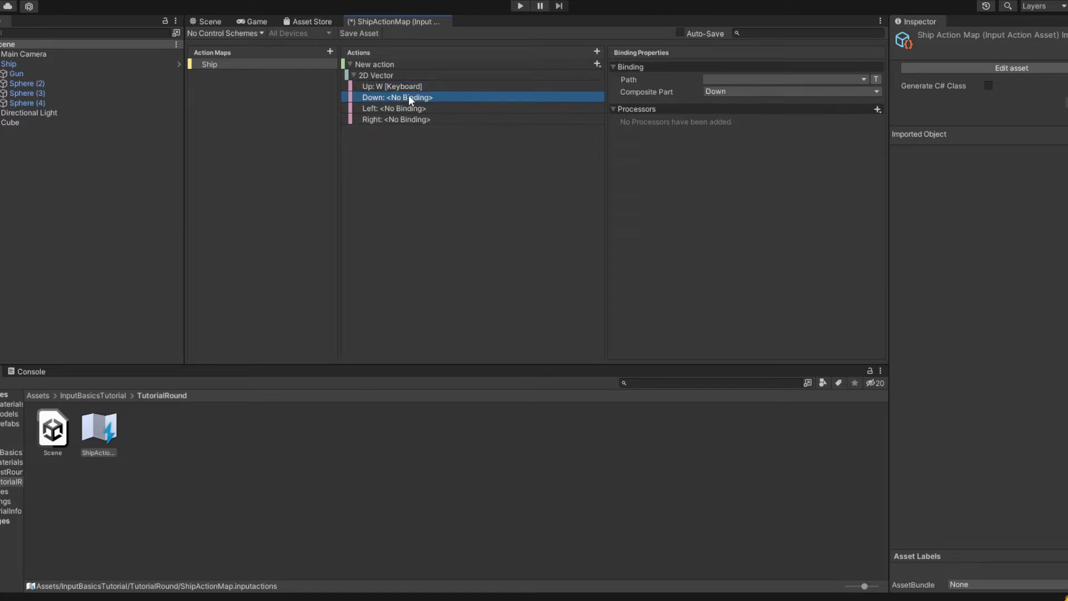
left_click(718, 80)
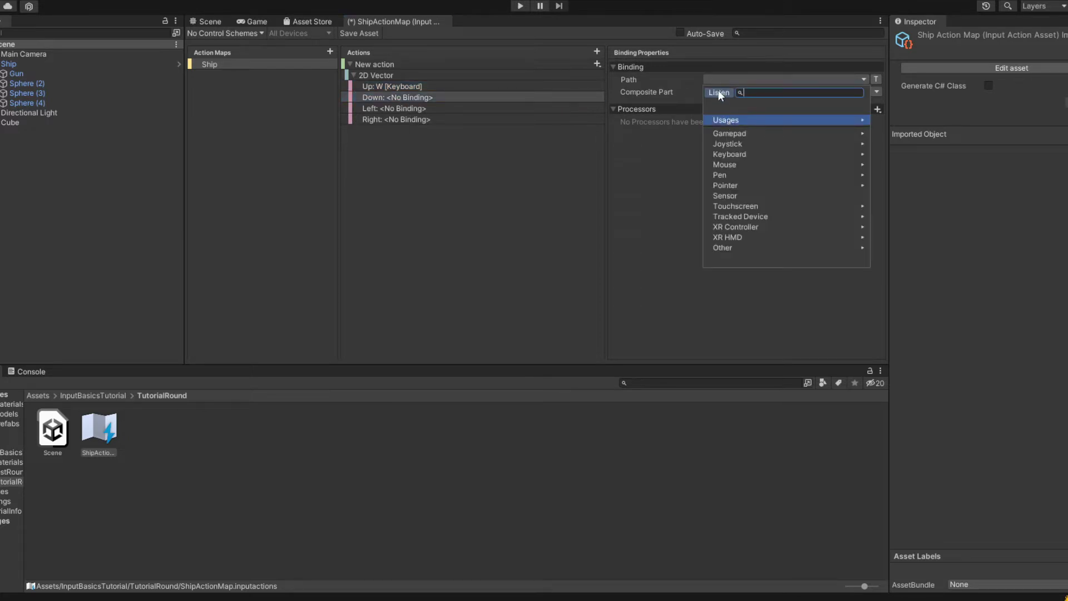
left_click(718, 92)
key("s")
left_click(764, 118)
Bind Left to A and Right to D [Keyboard], then recheck the Left binding.
left_click(420, 107)
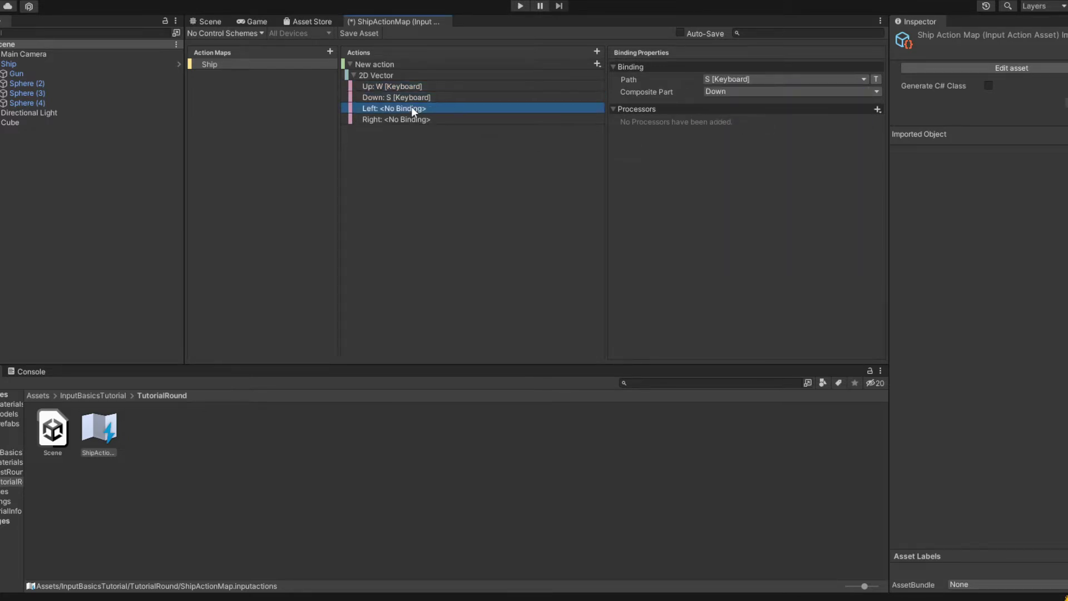
left_click(719, 81)
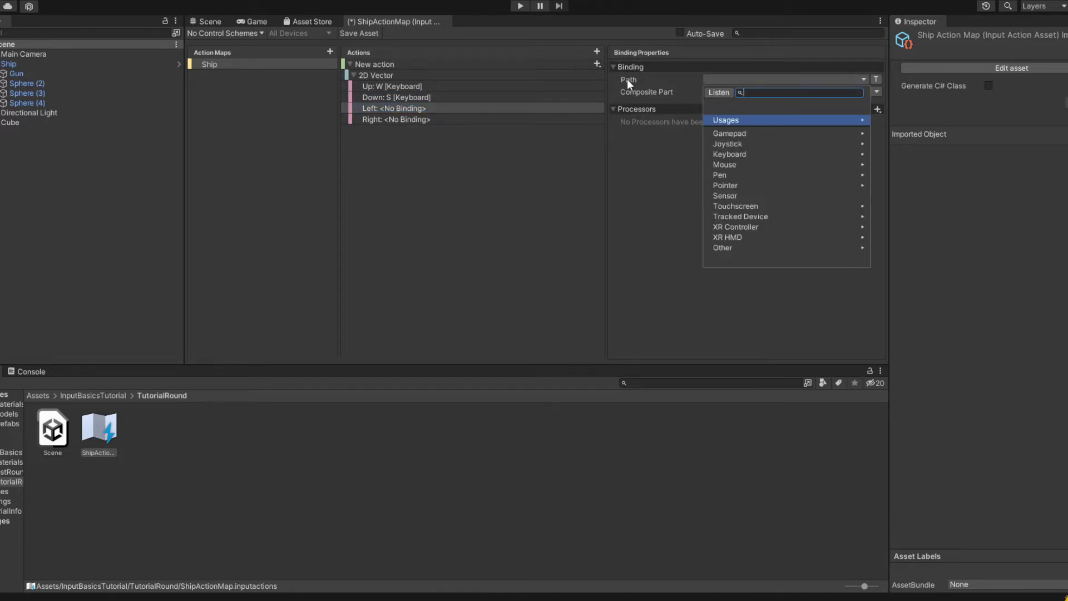
left_click(718, 93)
key("a")
left_click(772, 120)
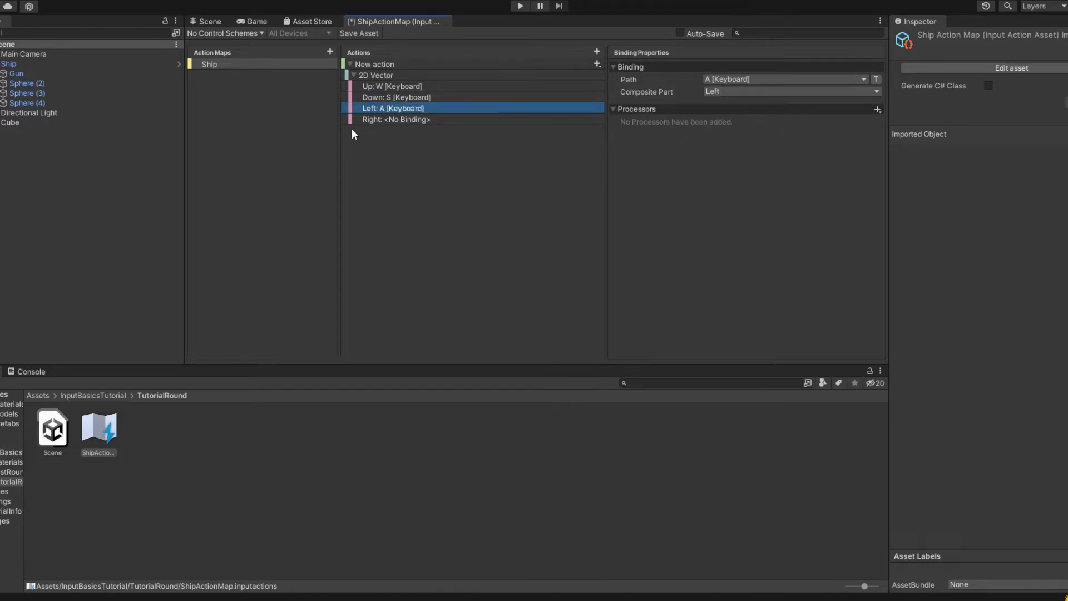
left_click(423, 119)
left_click(723, 80)
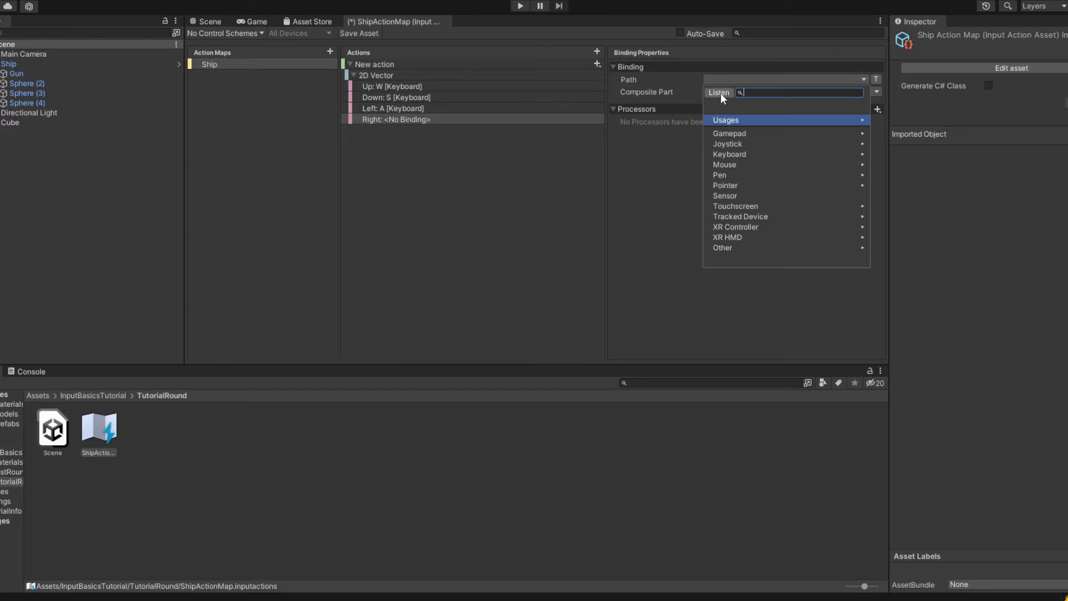
left_click(716, 93)
key("d")
left_click(723, 119)
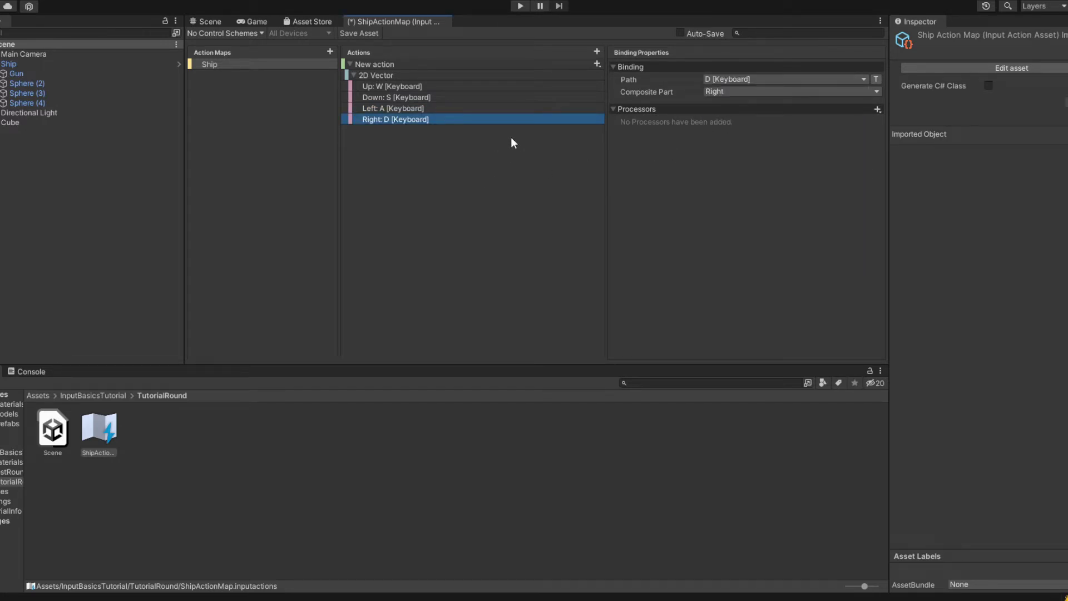
left_click(409, 109)
Review the Down, Up and 2D Vector bindings, then save the ShipActionMap asset.
left_click(410, 98)
left_click(410, 87)
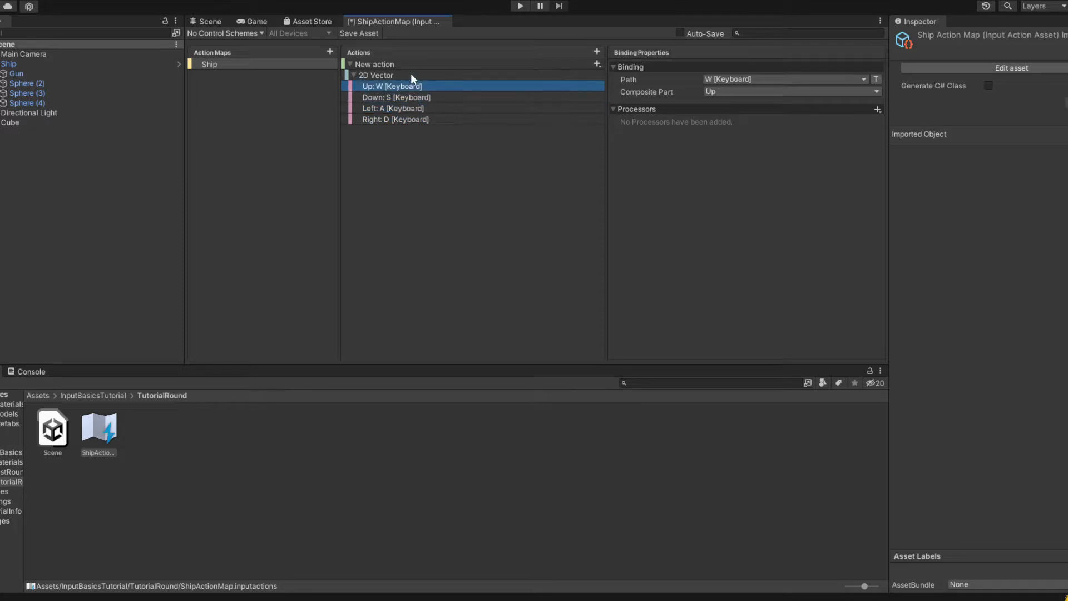
left_click(410, 75)
left_click(413, 65)
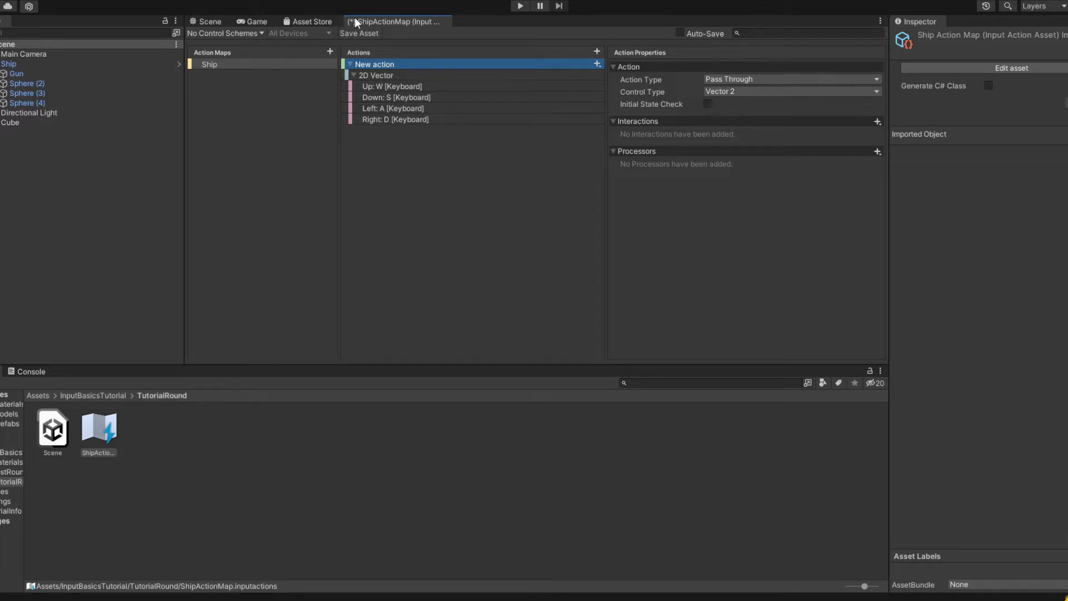
left_click(359, 34)
Enable Generate C# Class on the ShipActionMap asset in the Inspector.
left_click(207, 18)
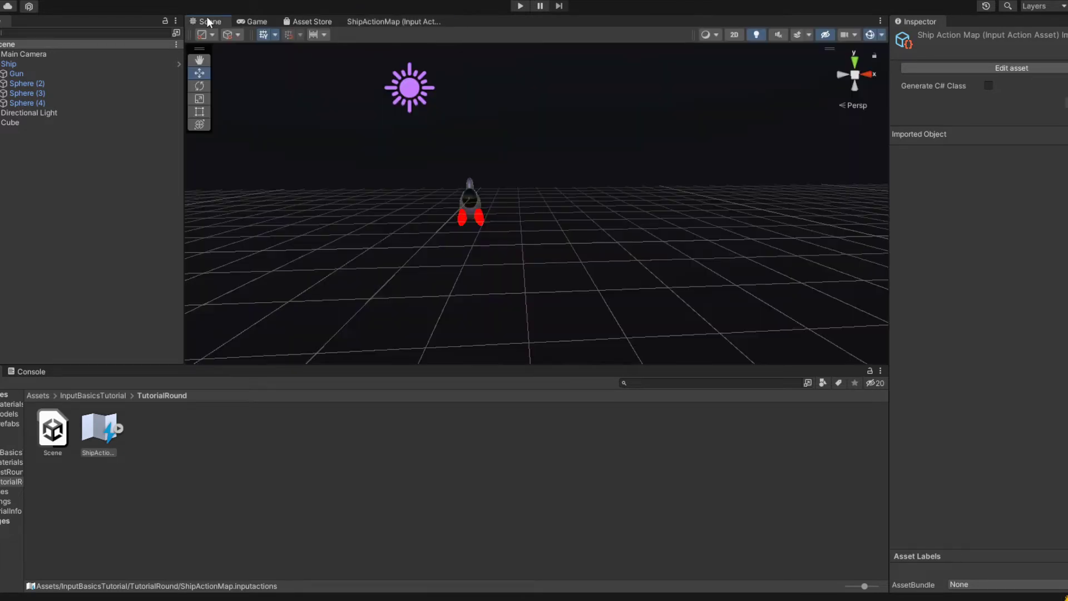
left_click(92, 432)
left_click(988, 86)
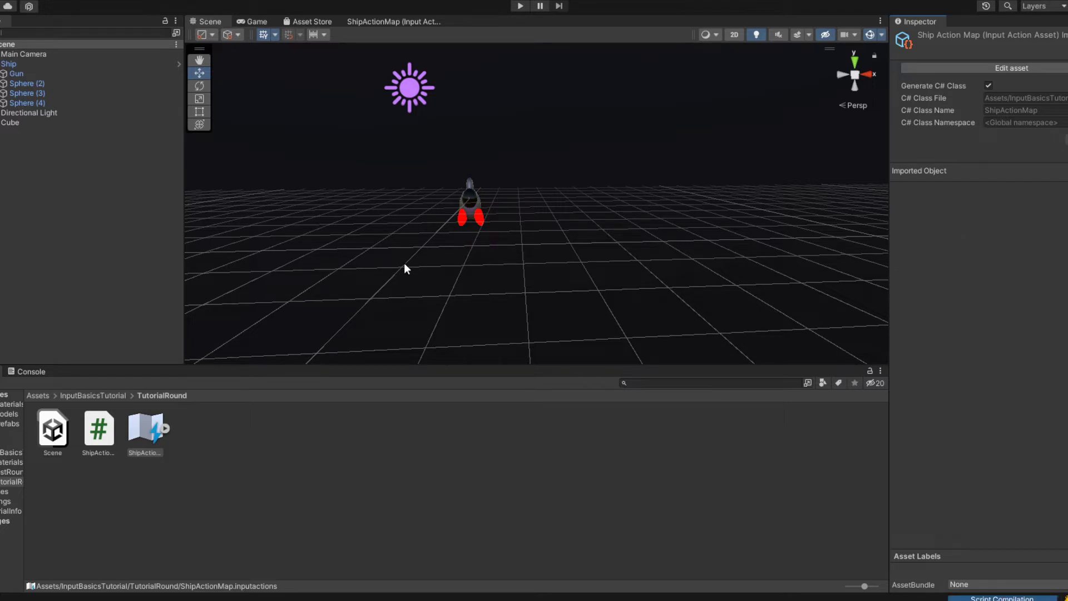
left_click(380, 21)
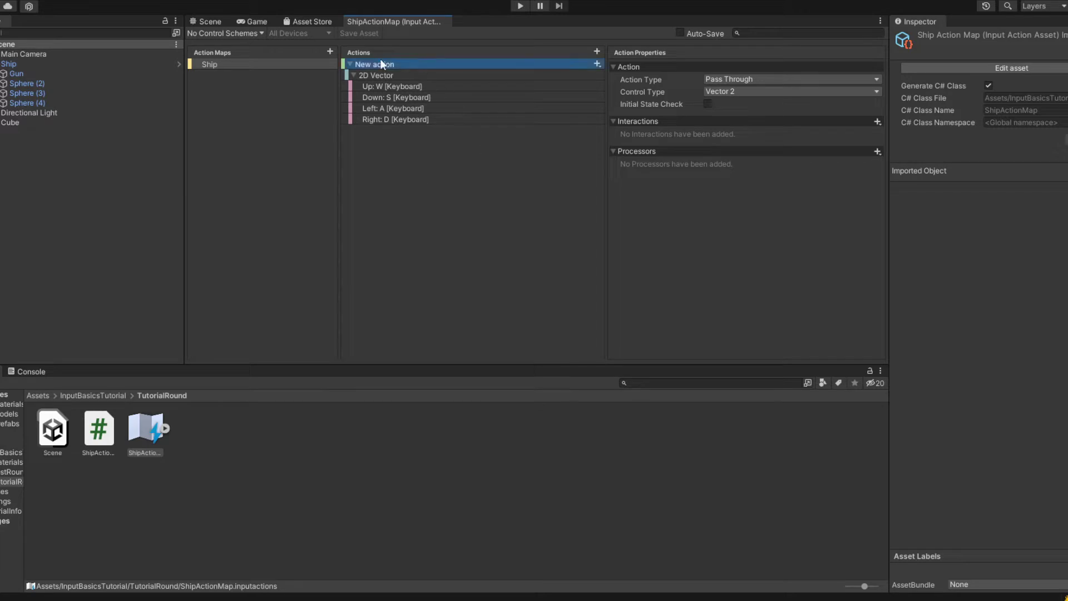
Rename New action to Movement and add a second action named Shooting.
left_click(350, 64)
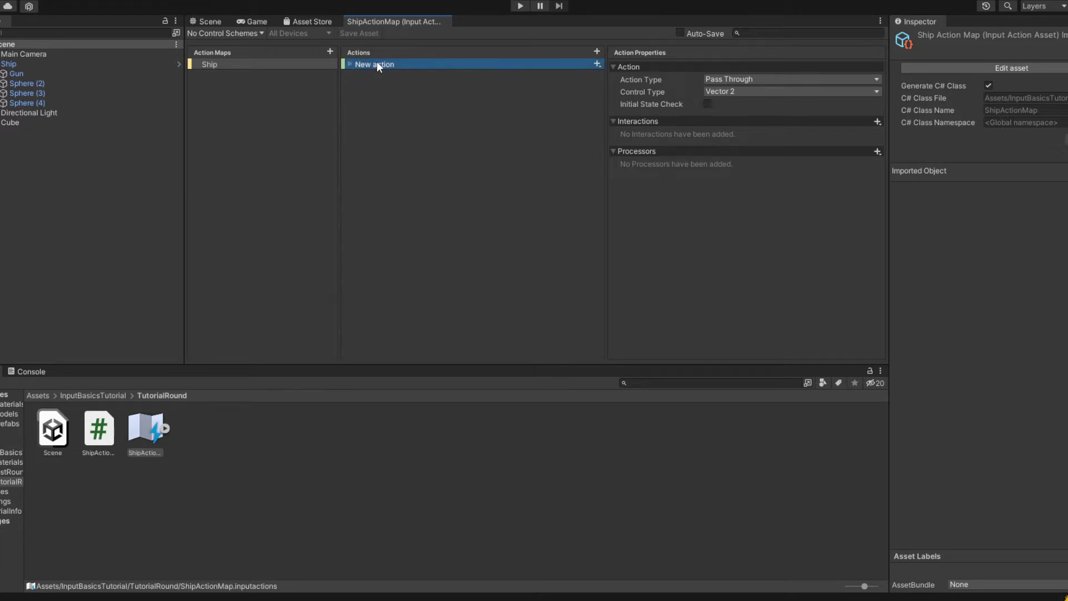
left_click(376, 64)
type("Movement")
key("Return")
left_click(597, 52)
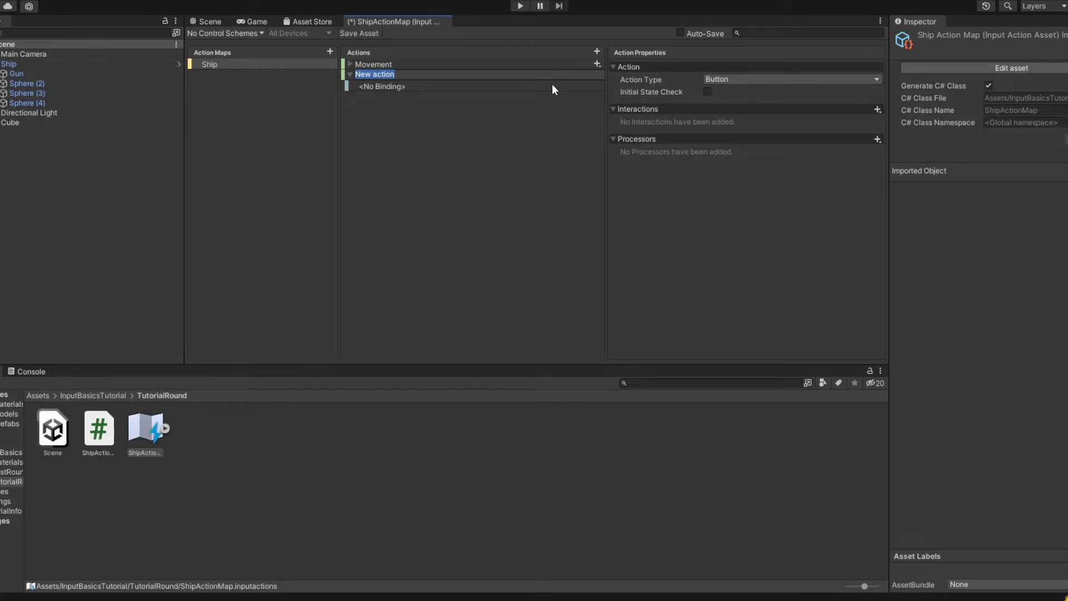
type("Shooting")
key("Return")
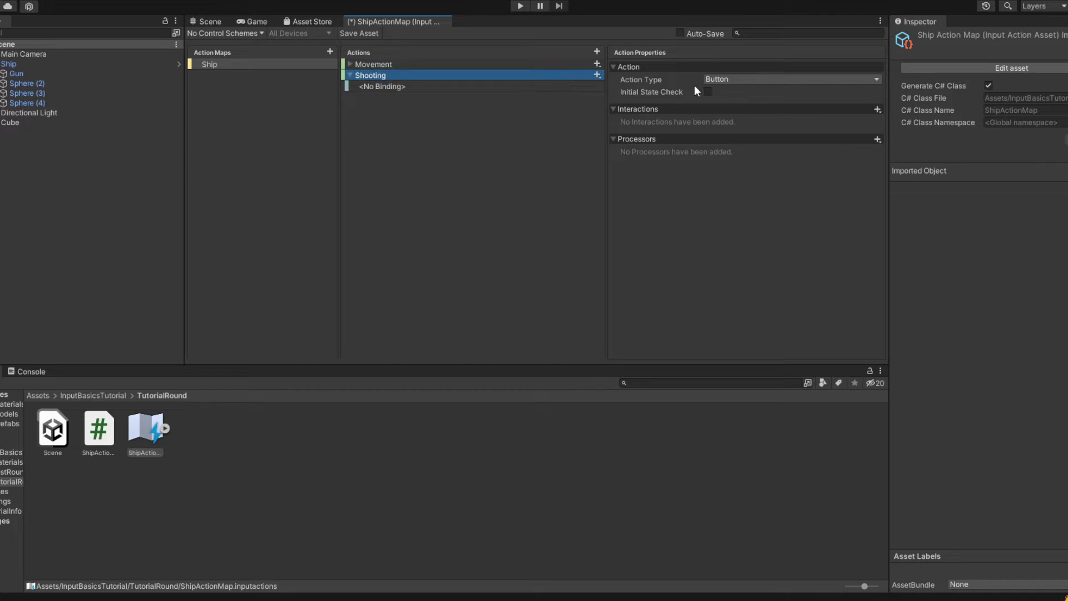
Bind Shooting to Space [Keyboard] and save the action map asset.
left_click(511, 87)
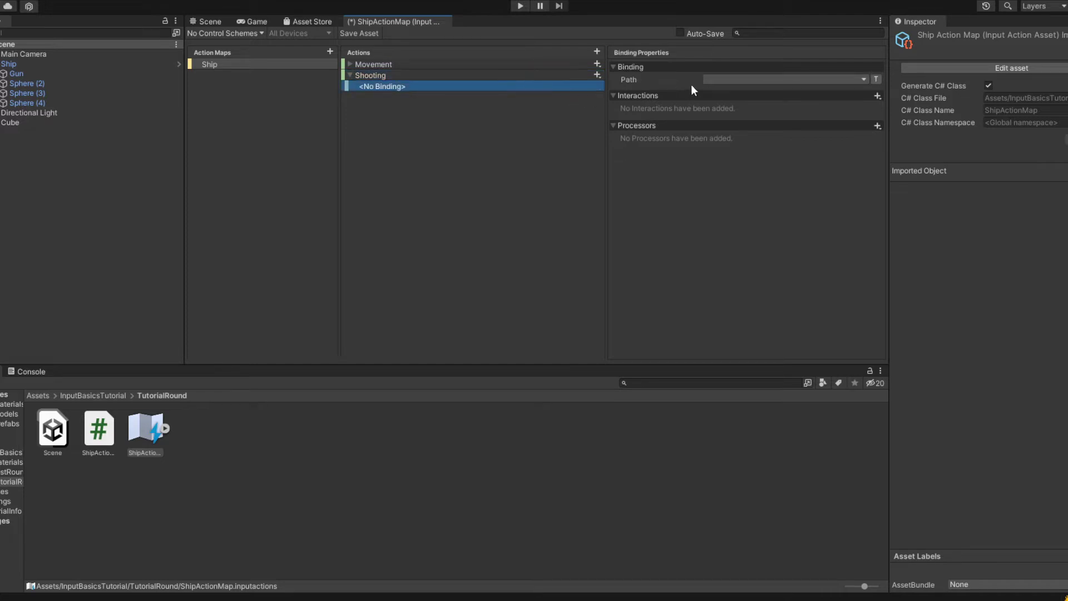
left_click(739, 81)
left_click(712, 92)
key("space")
left_click(749, 119)
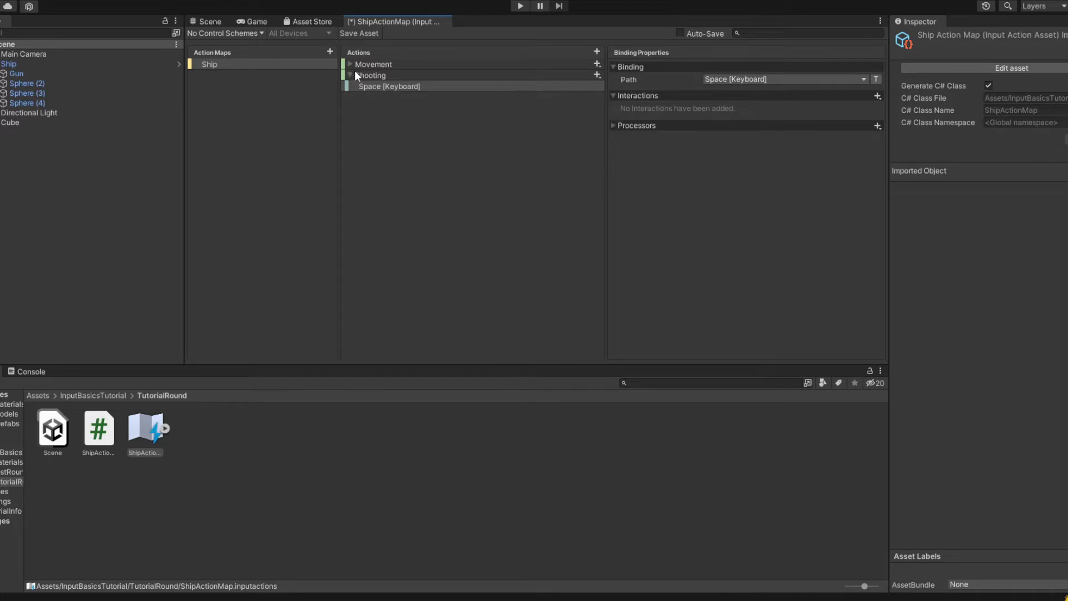
left_click(356, 32)
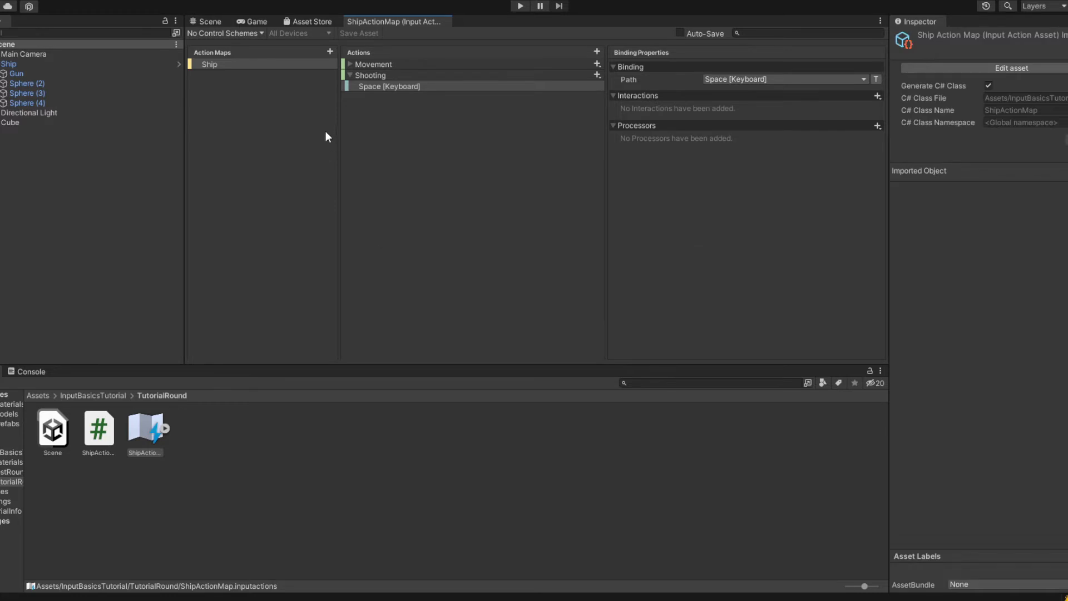
Back in the Scene view, add a new C# script called Ship to TutorialRound.
left_click(207, 22)
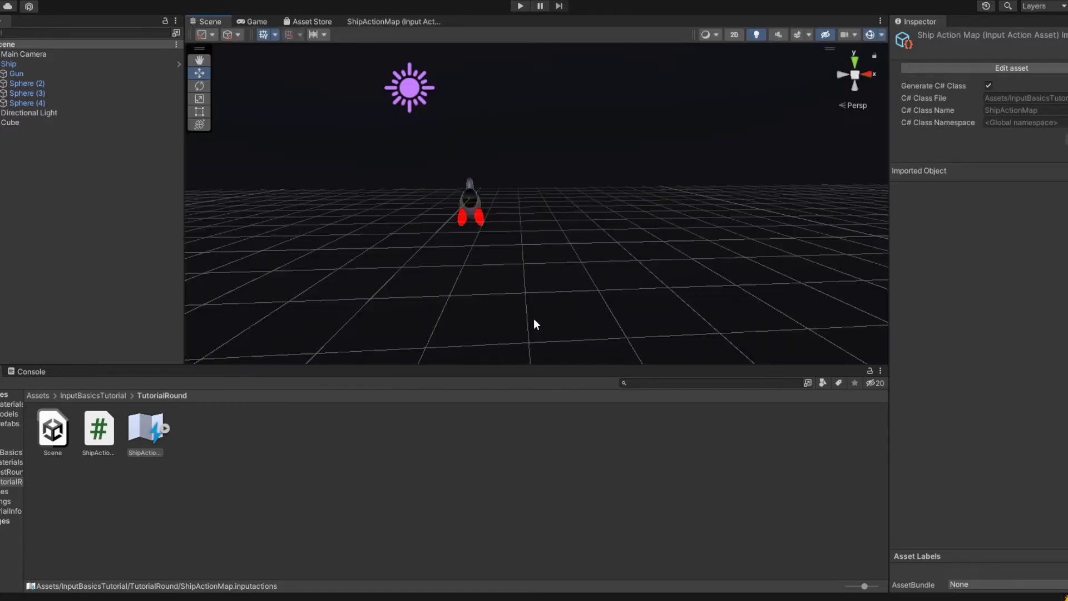
left_click(417, 470)
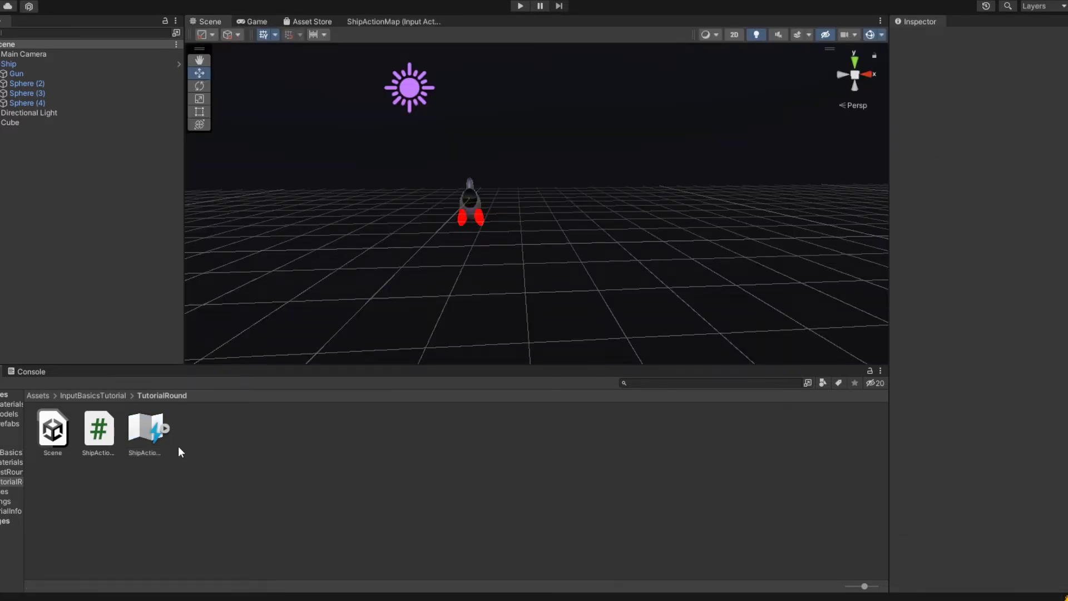
left_click(111, 442)
left_click(192, 432)
right_click(192, 432)
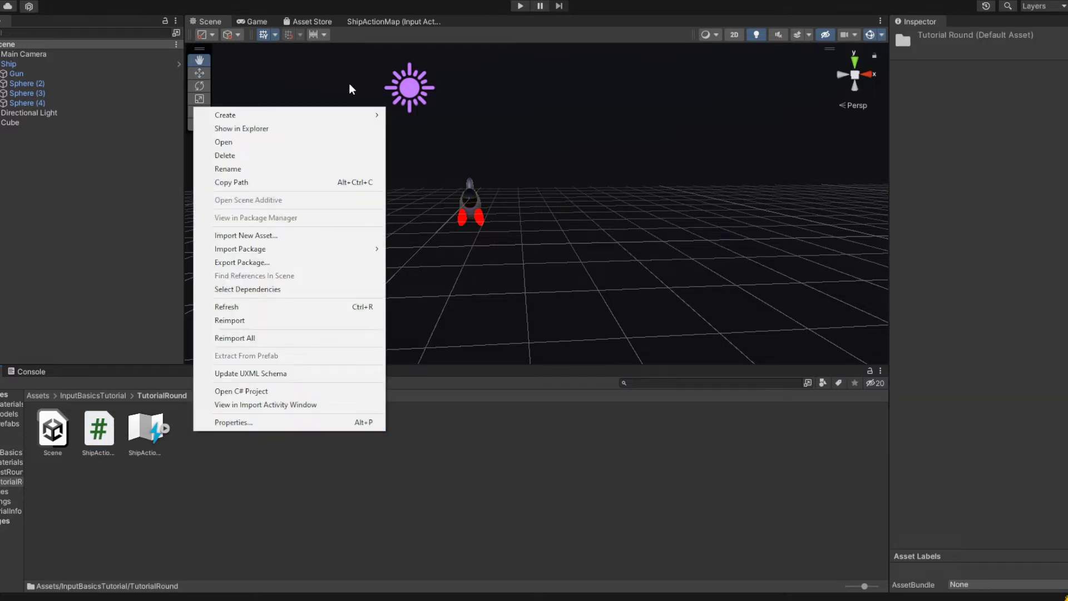
mouse_move(336, 115)
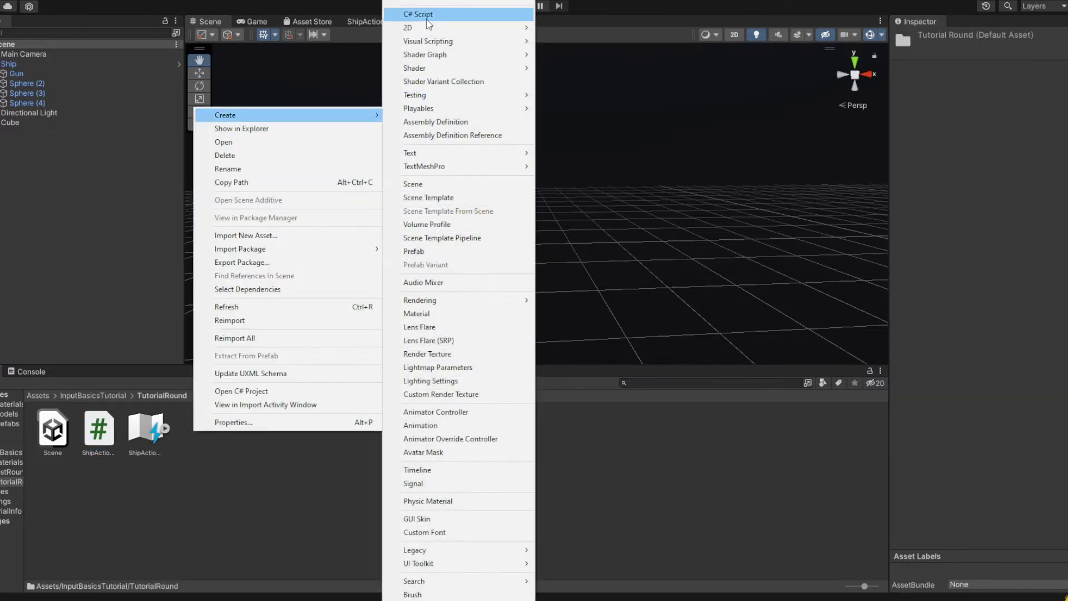
left_click(429, 15)
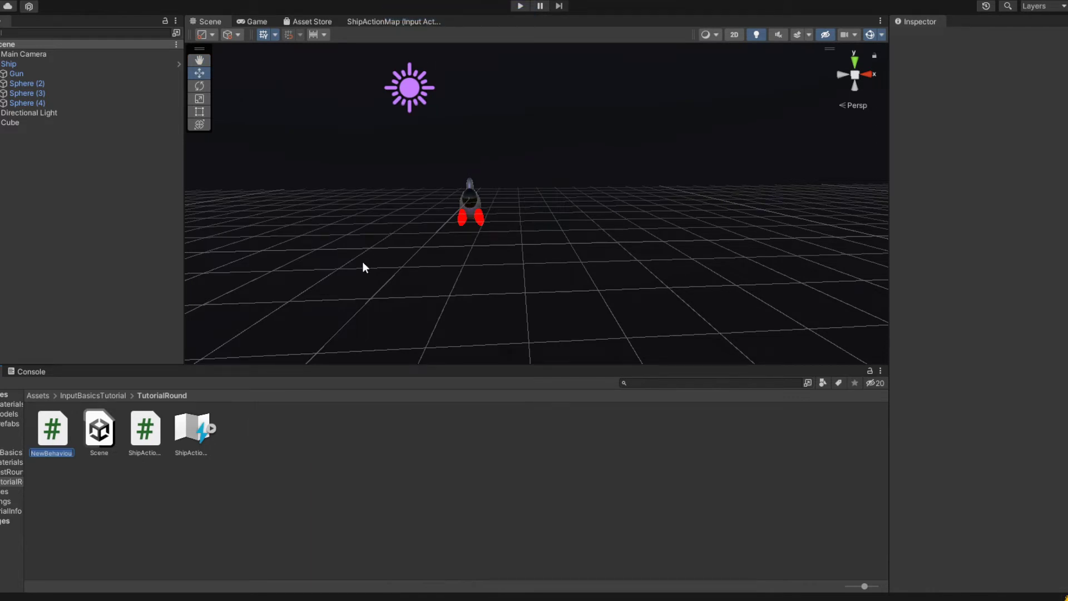
type("Ship")
key("Return")
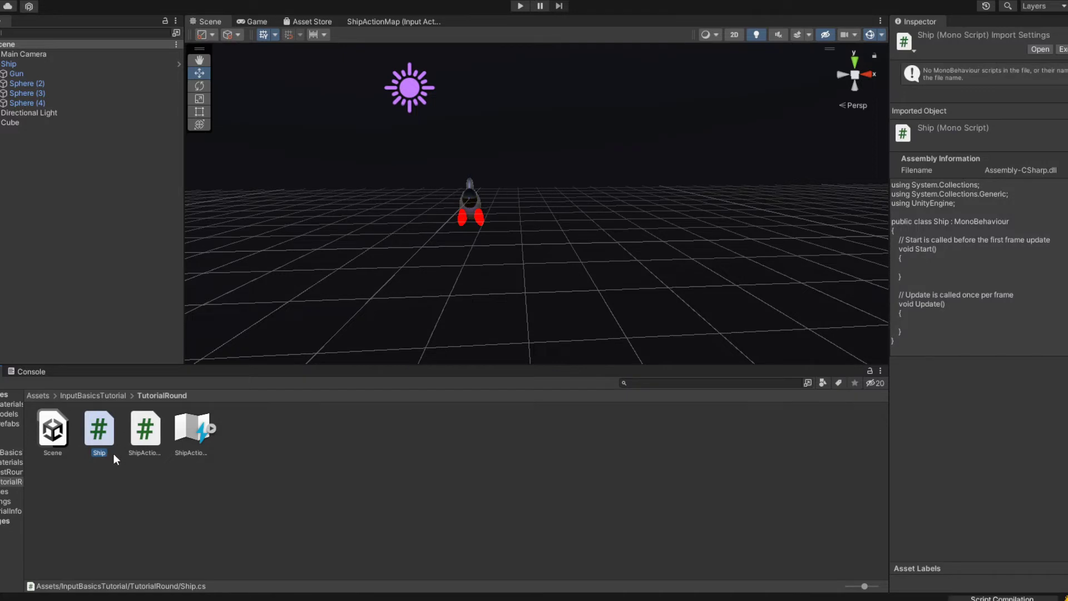
Attach the Ship script to the Ship GameObject as an Inspector component.
left_click(31, 64)
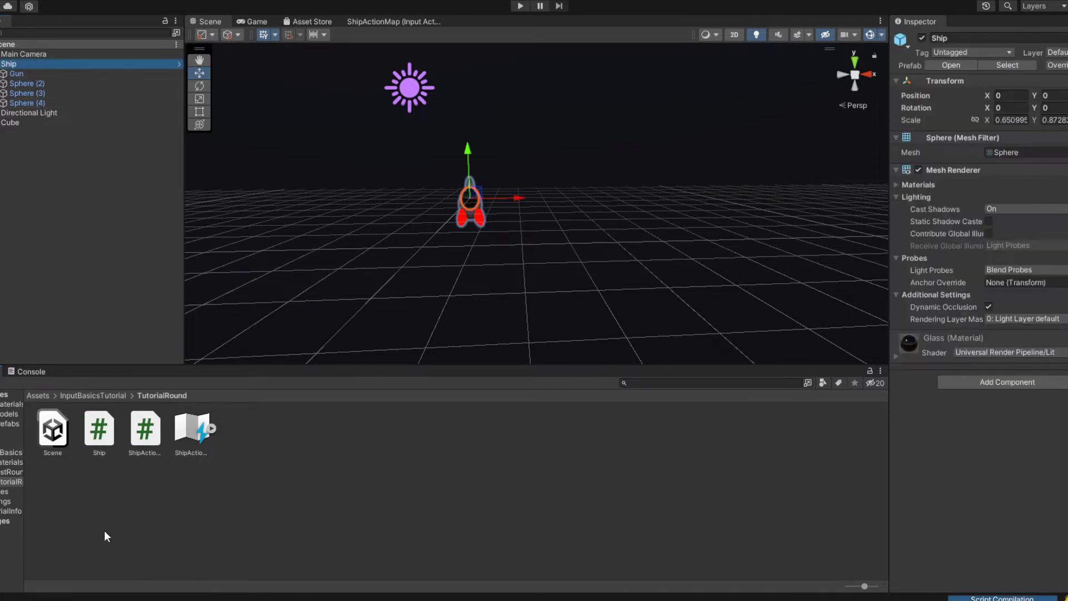
left_click_drag(101, 443, 1033, 434)
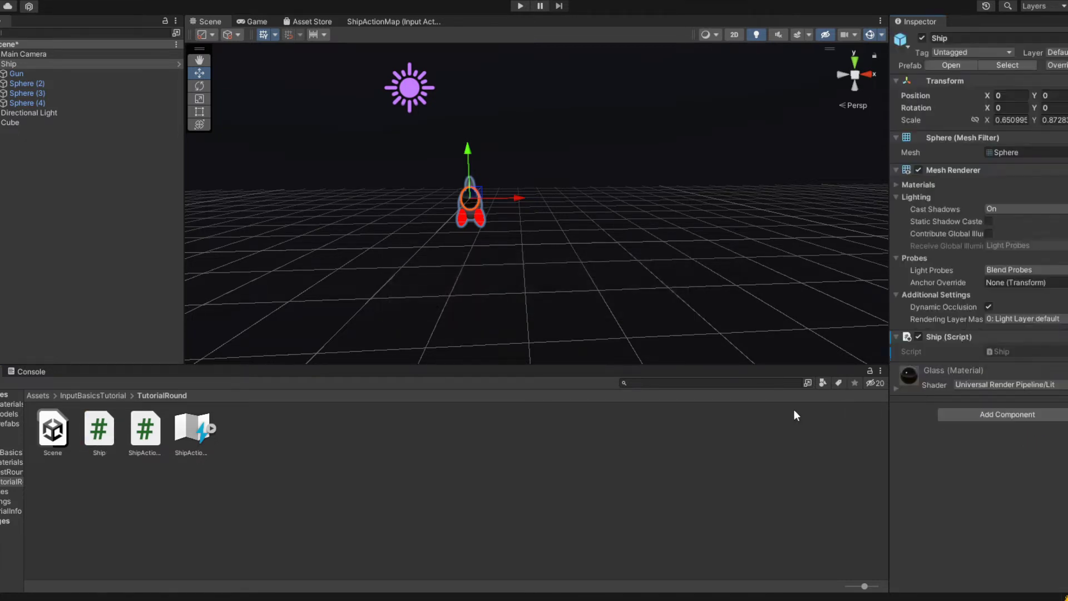
left_click_drag(99, 429, 645, 381)
left_click(984, 335)
left_click(984, 335)
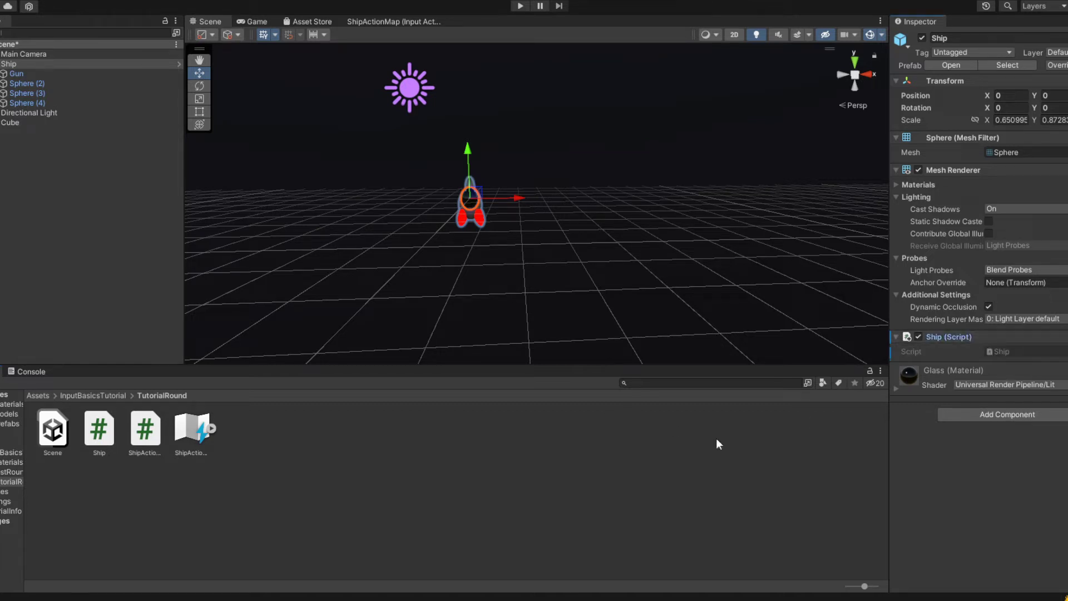
Open Ship.cs in Visual Studio and select the default Start and Update methods with comments.
double_click(102, 437)
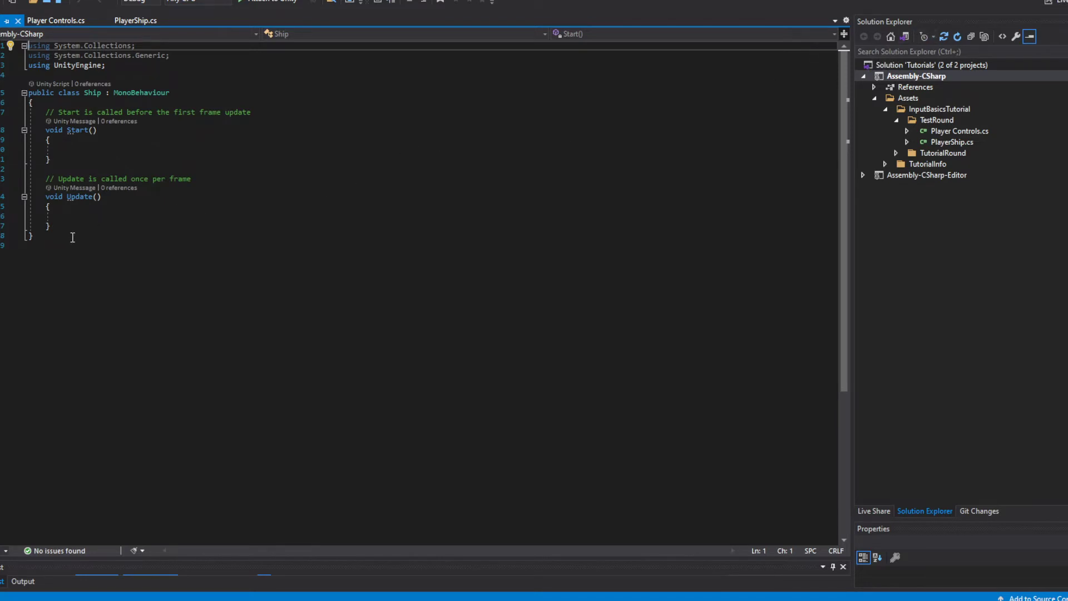
left_click_drag(66, 225, 48, 111)
left_click(48, 111)
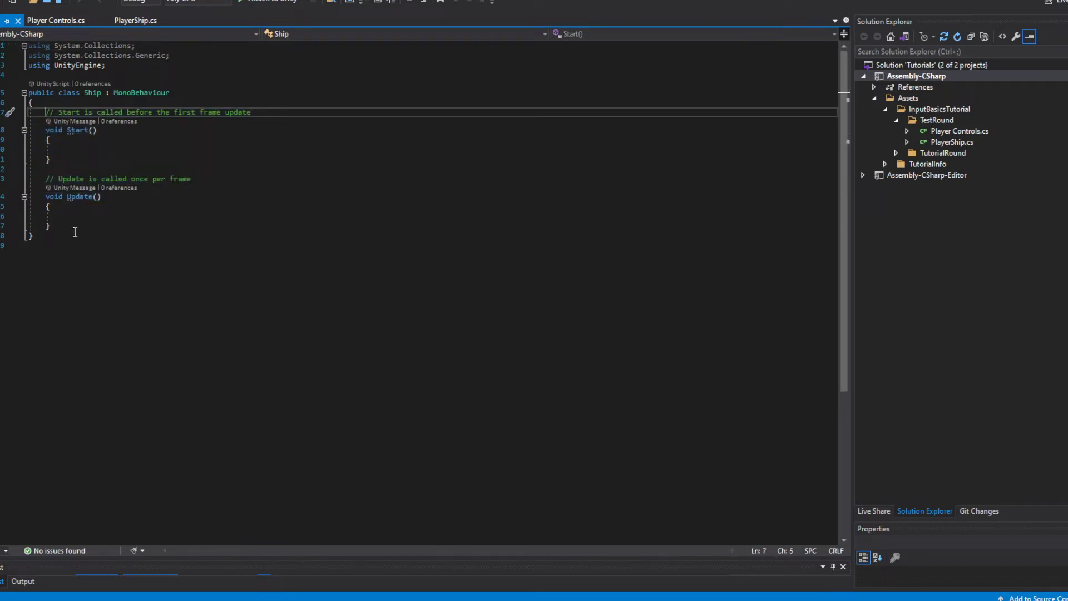
left_click_drag(57, 227, 17, 117)
Replace the default Start and Update methods with an empty Awake method.
key("BackSpace")
key("Return")
key("Return")
key("Return")
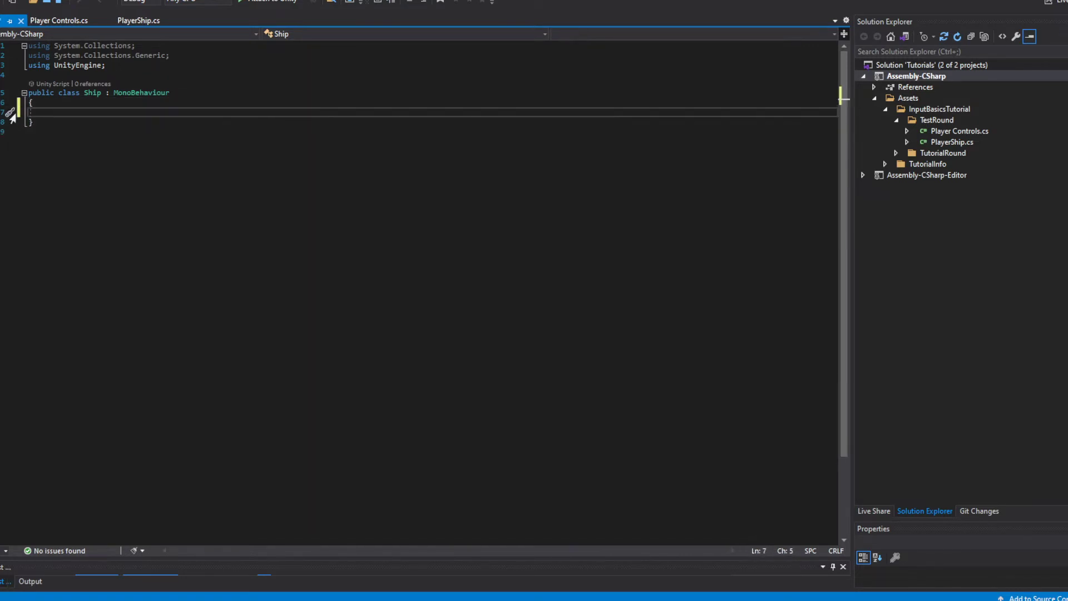
key("Up")
key("Up")
key("Up")
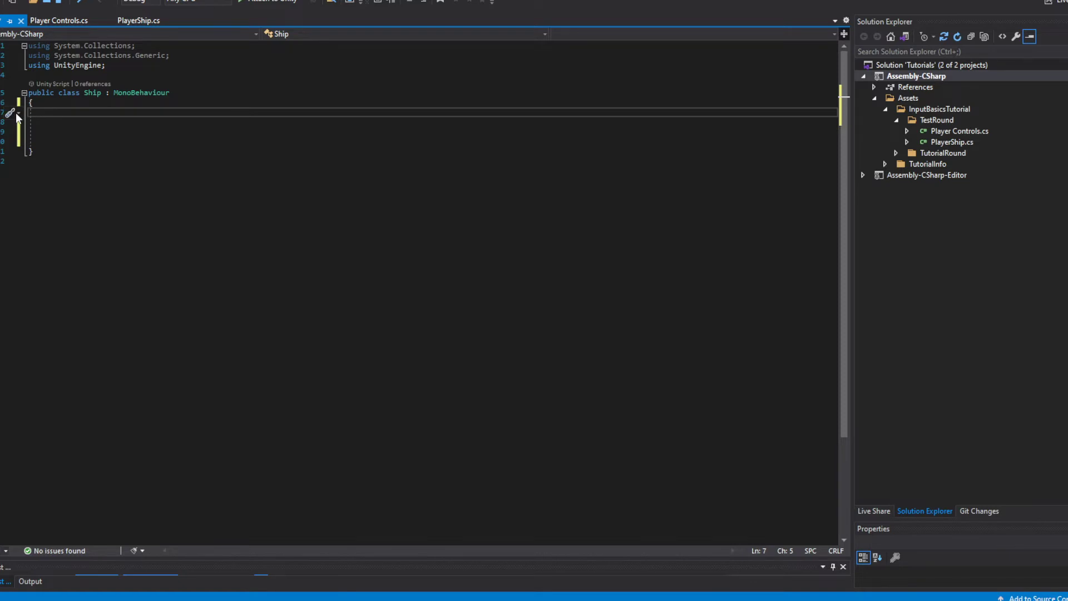
type("void Awake")
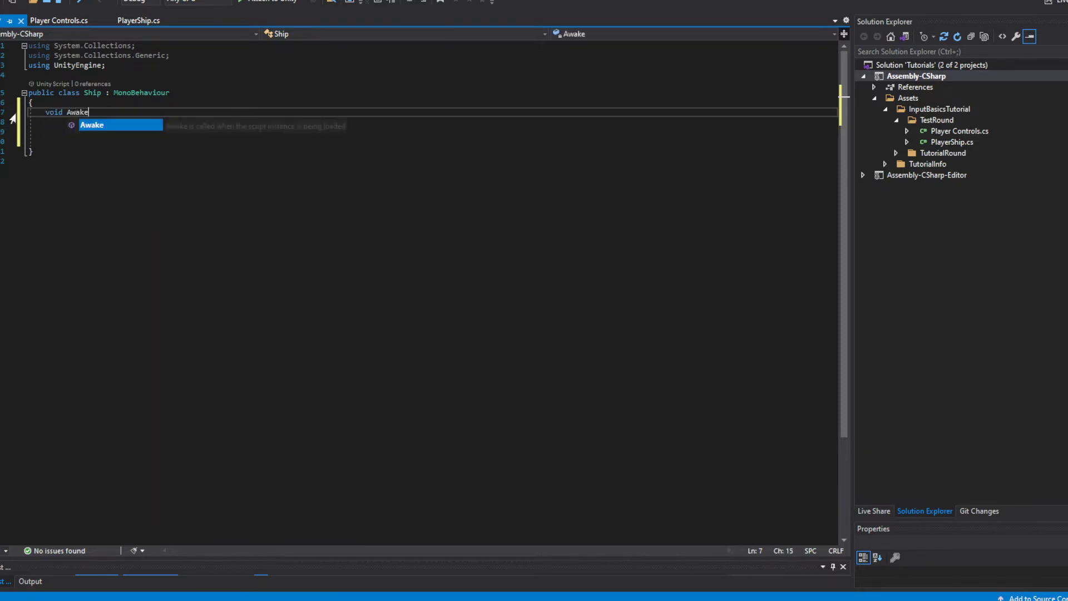
key("Tab")
key("Down")
key("Return")
key("Return")
Add empty private OnEnable and OnDisable methods below Awake.
type("private")
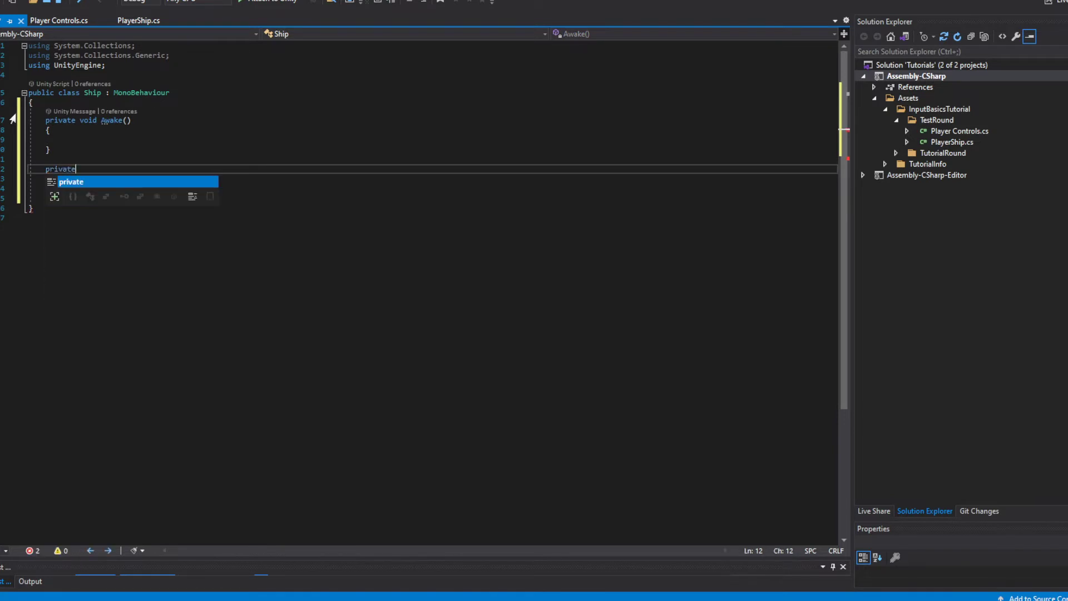
key("BackSpace")
key("BackSpace")
key("BackSpace")
key("BackSpace")
key("BackSpace")
type("pri")
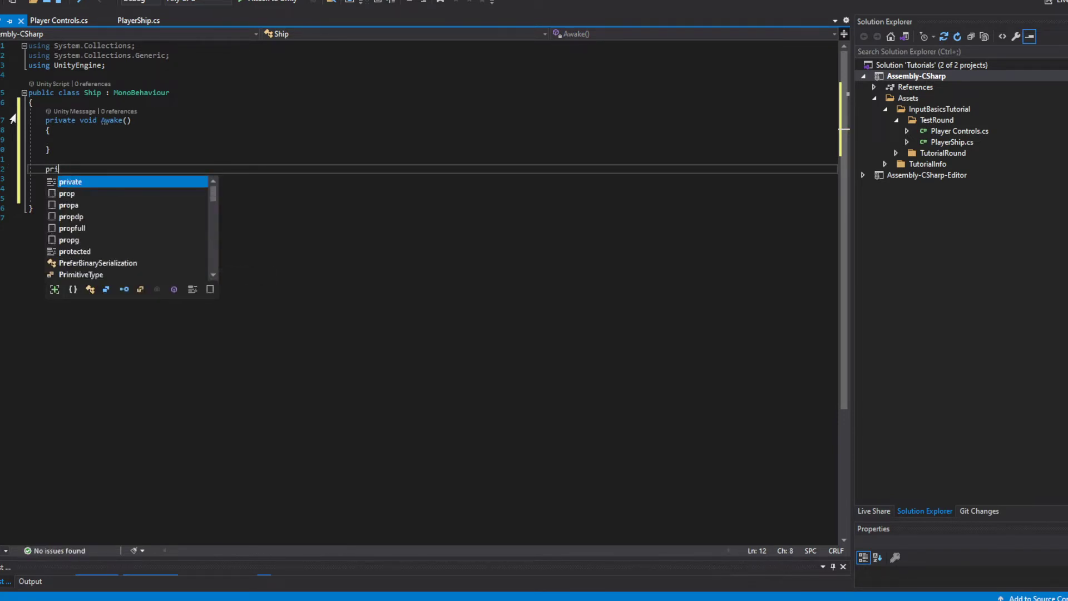
type("vate void OnE")
key("Tab")
key("Down")
key("Return")
key("Return")
type("priva")
key("Tab")
type("void")
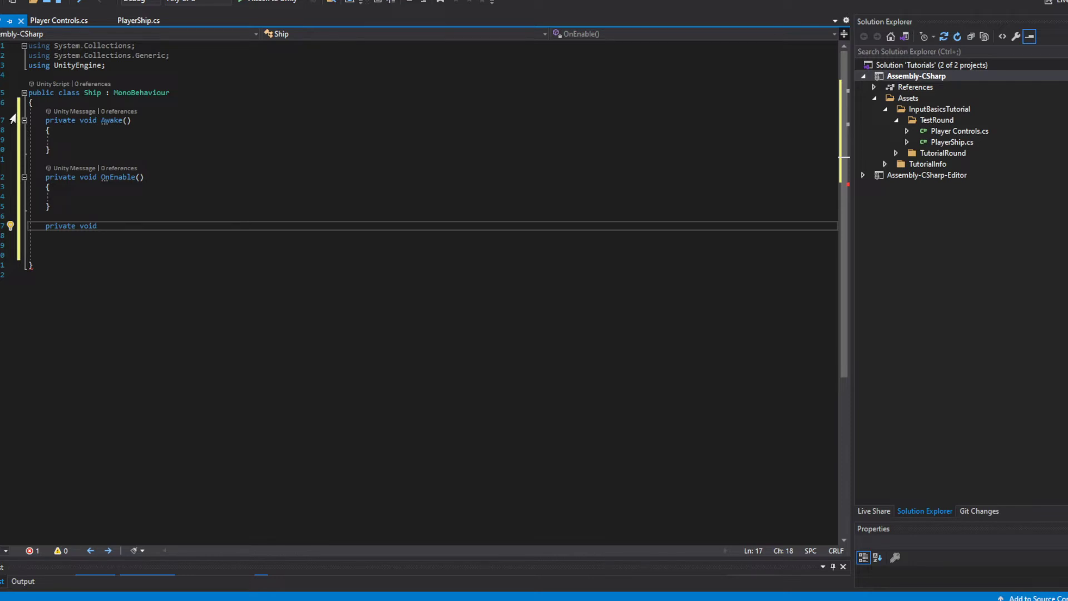
type("O")
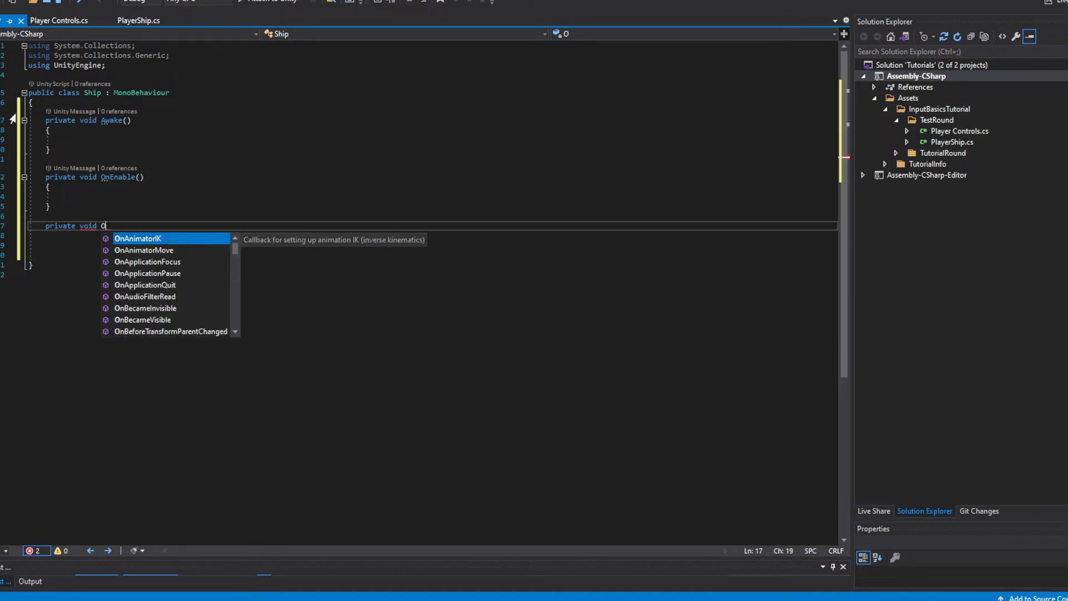
type("nDis")
key("Tab")
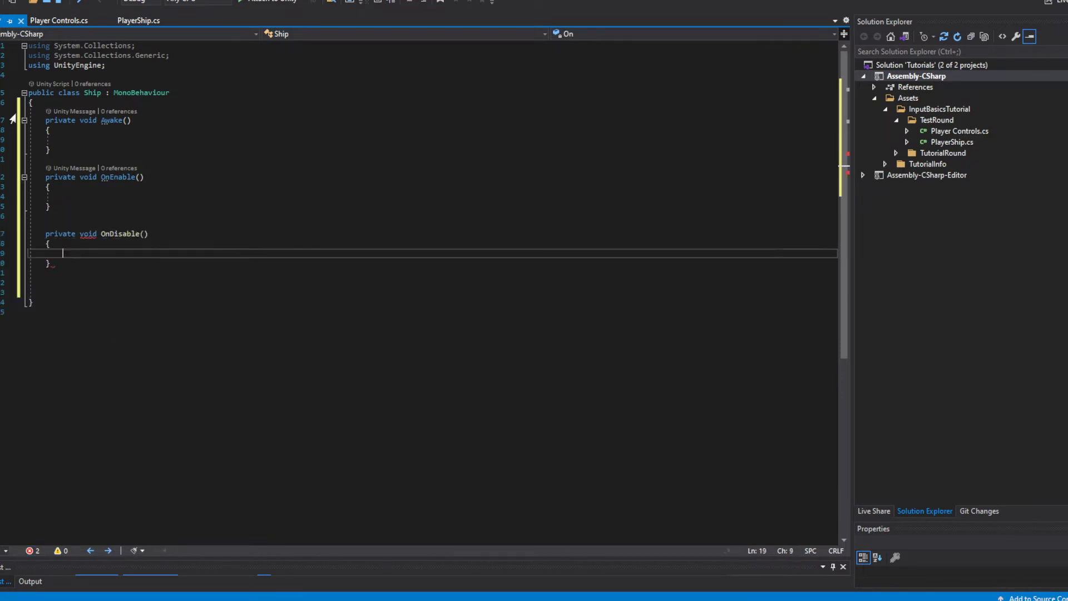
key("Down")
key("Return")
key("Return")
Add an empty private Start method and open a blank line at the class top.
type("private ")
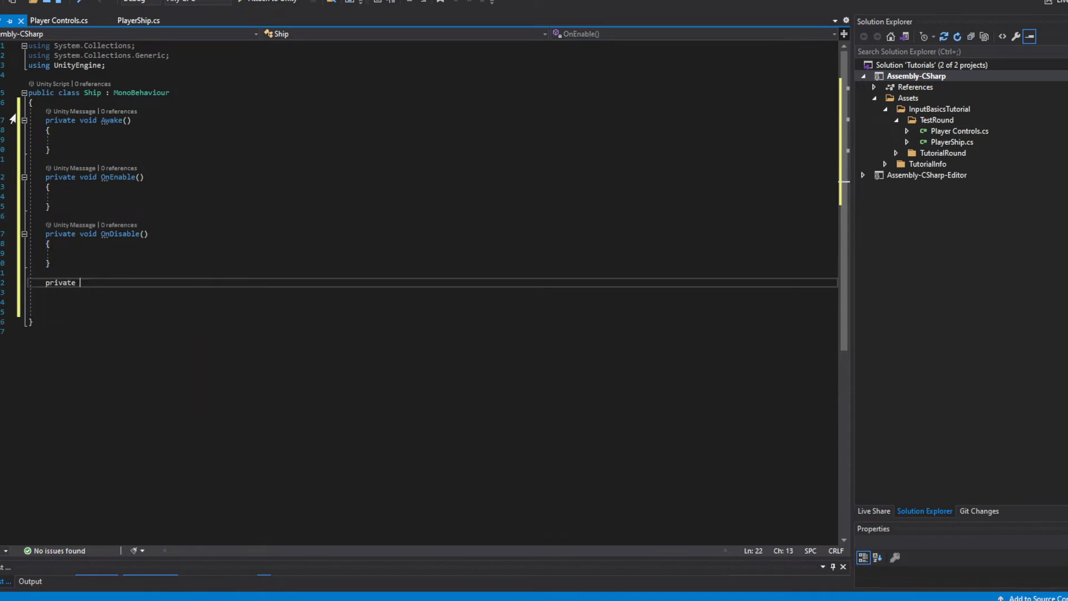
type("void Start")
key("Tab")
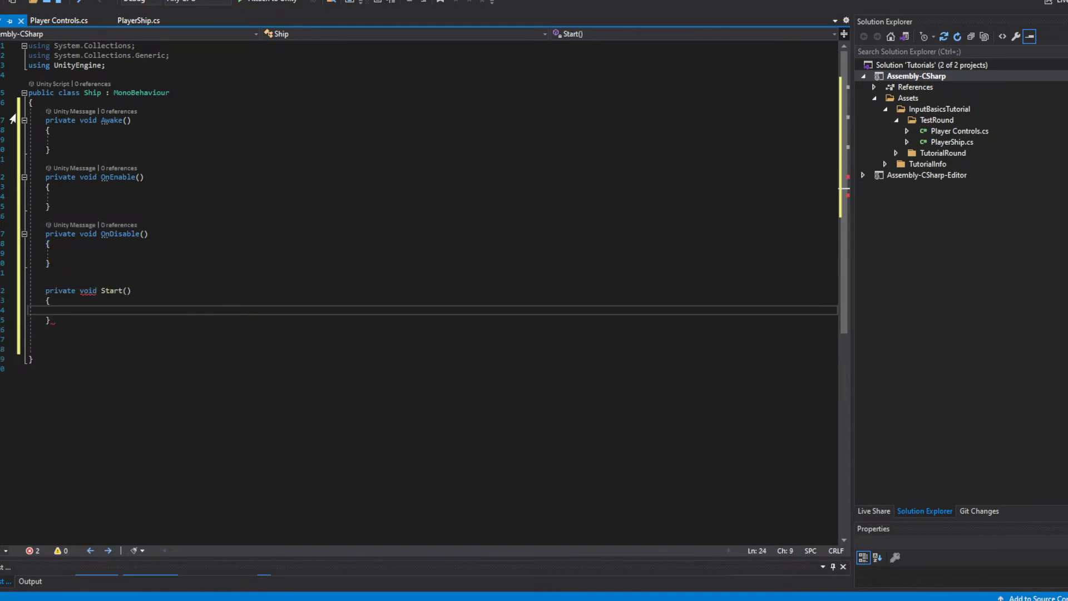
key("Down")
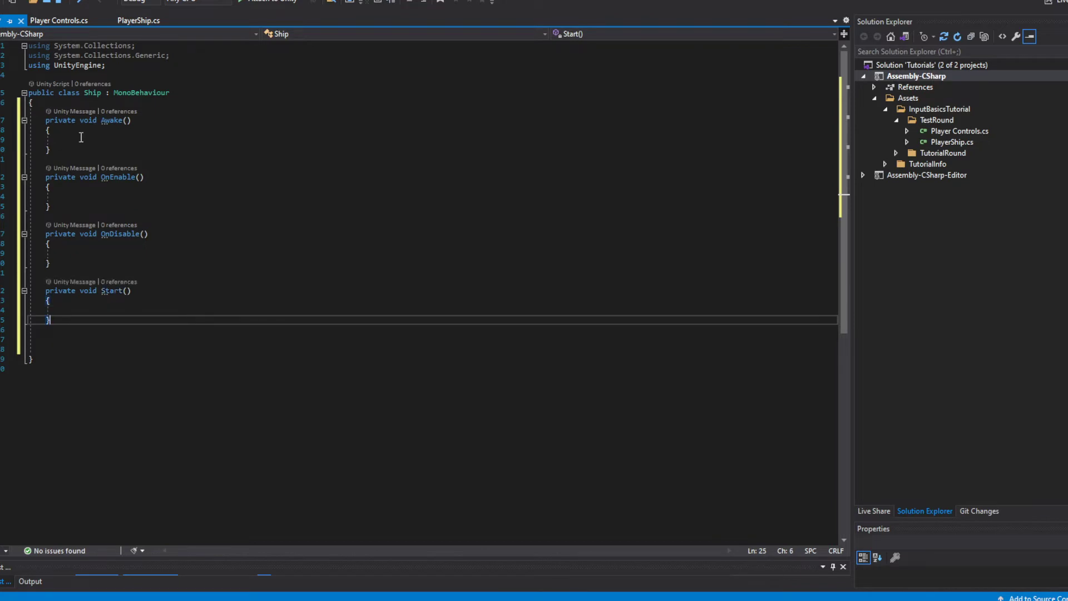
left_click(101, 100)
key("Return")
key("Return")
key("Return")
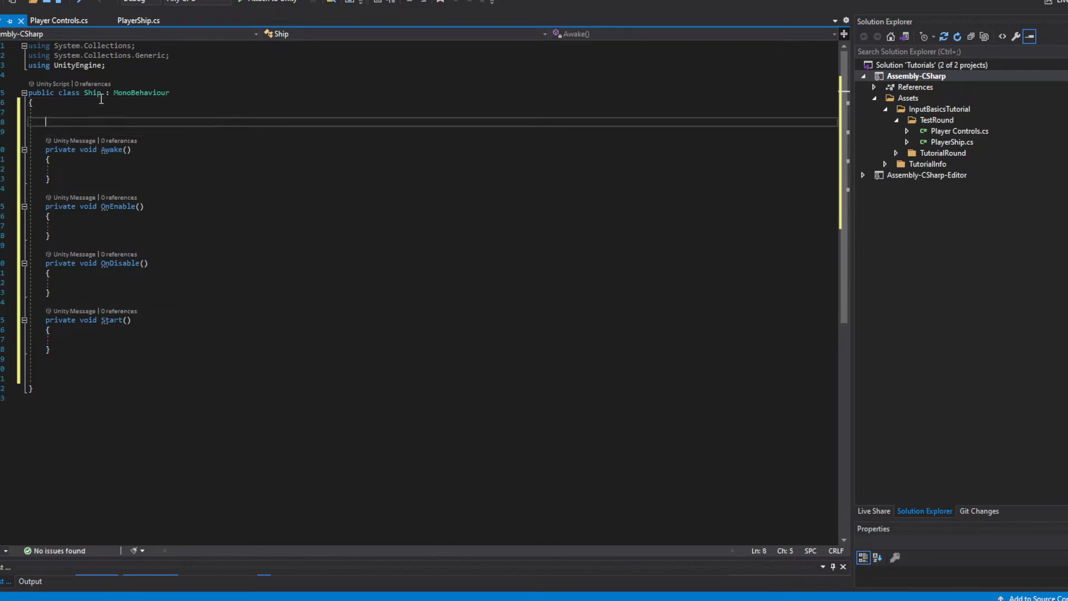
key("Up")
key("Up")
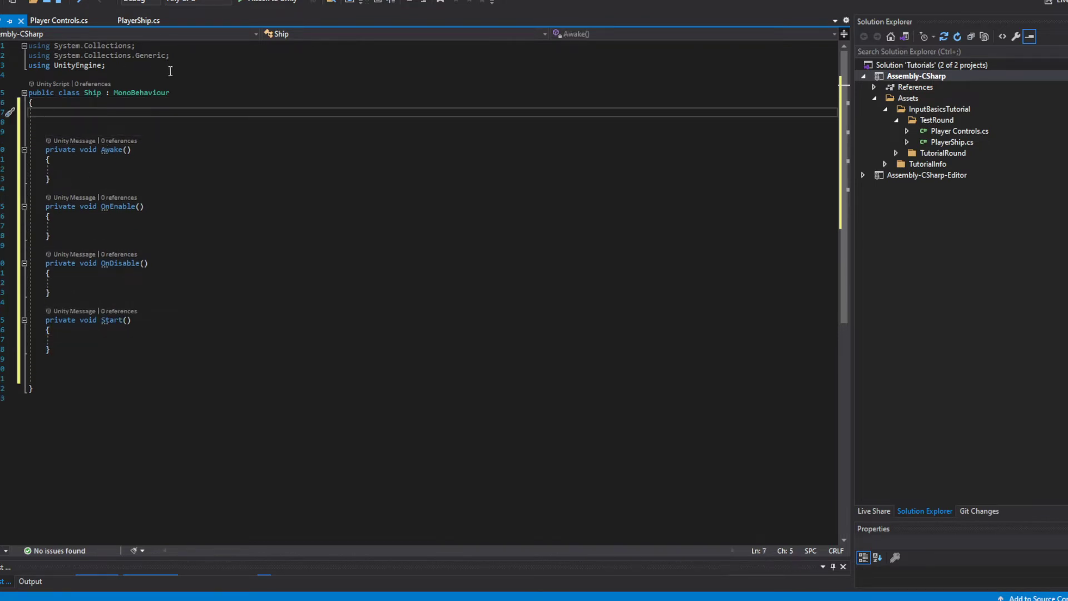
Close the Player Controls.cs and PlayerShip.cs files in Visual Studio.
left_click(54, 20)
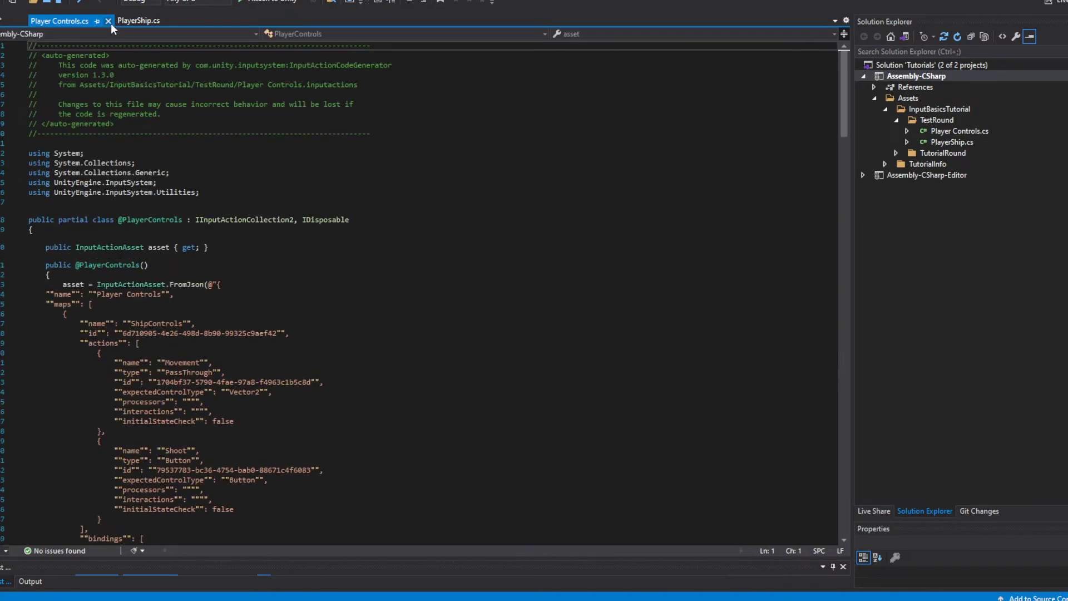
left_click(108, 21)
left_click(53, 20)
left_click(94, 21)
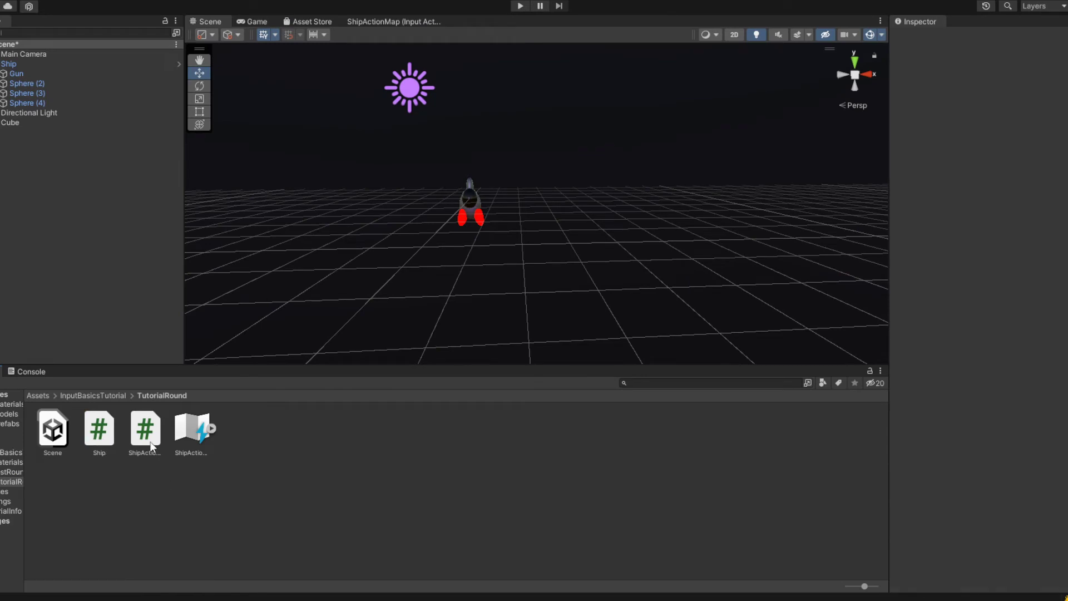
Open ShipActionMap from Unity's Project window and browse its generated code.
double_click(146, 437)
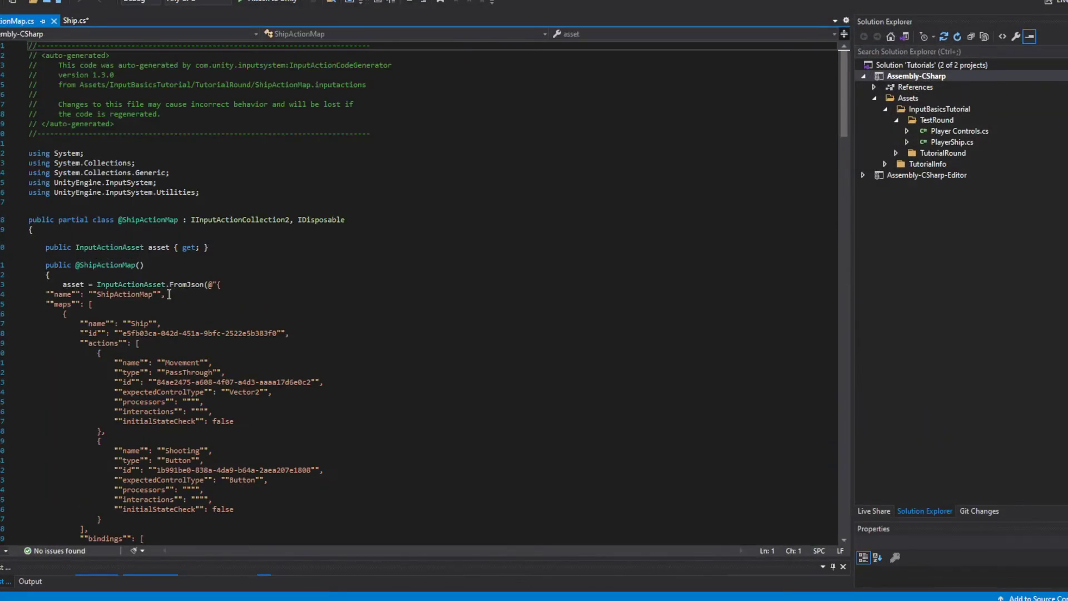
scroll(316, 283, "down", 6)
scroll(315, 283, "down", 20)
scroll(314, 283, "down", 18)
scroll(803, 302, "up", 10)
scroll(779, 183, "down", 10)
key("ctrl+Home")
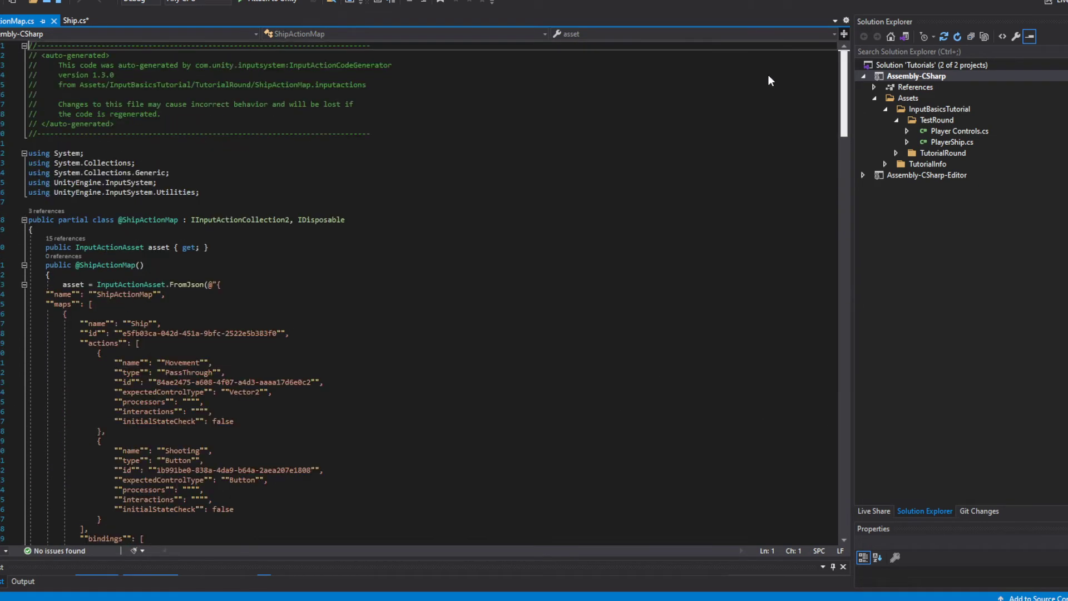
Declare a private ShipActionMap shipActionMap field in Ship.cs and save.
left_click(70, 22)
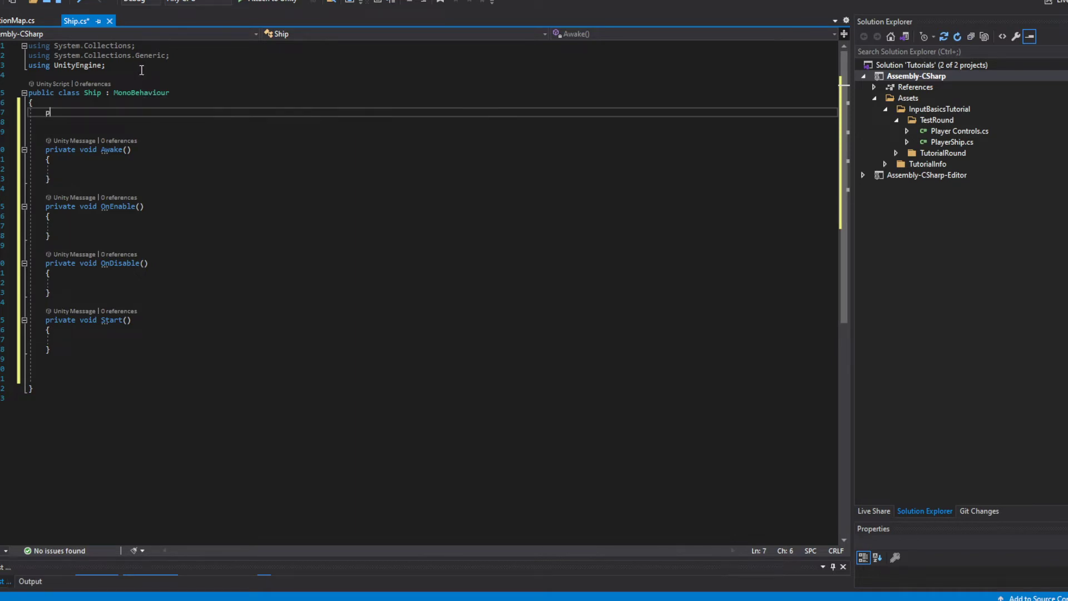
type("private Ship")
key("Down")
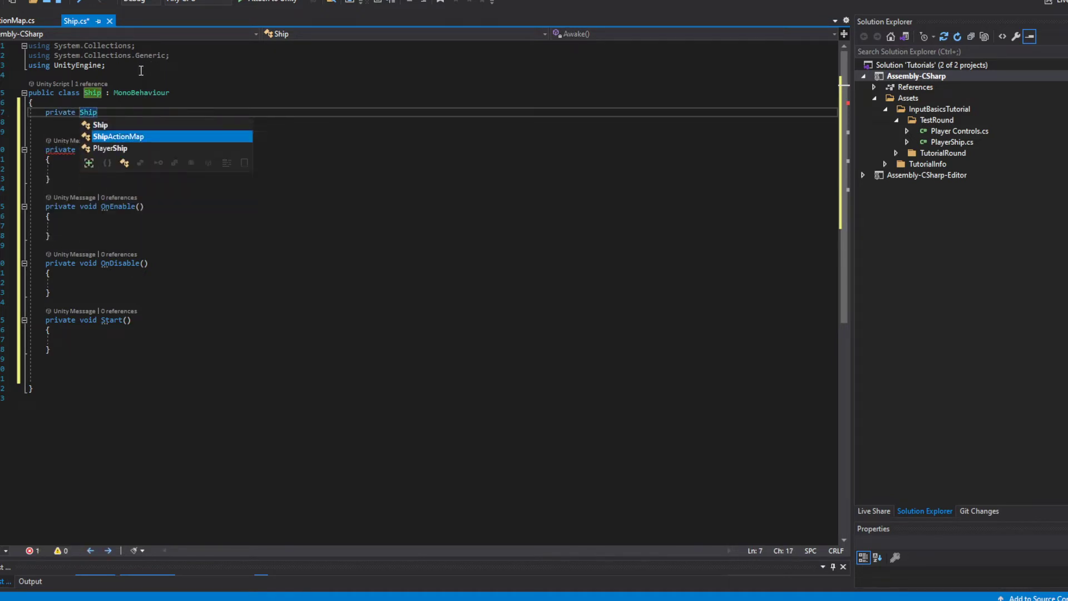
key("Tab")
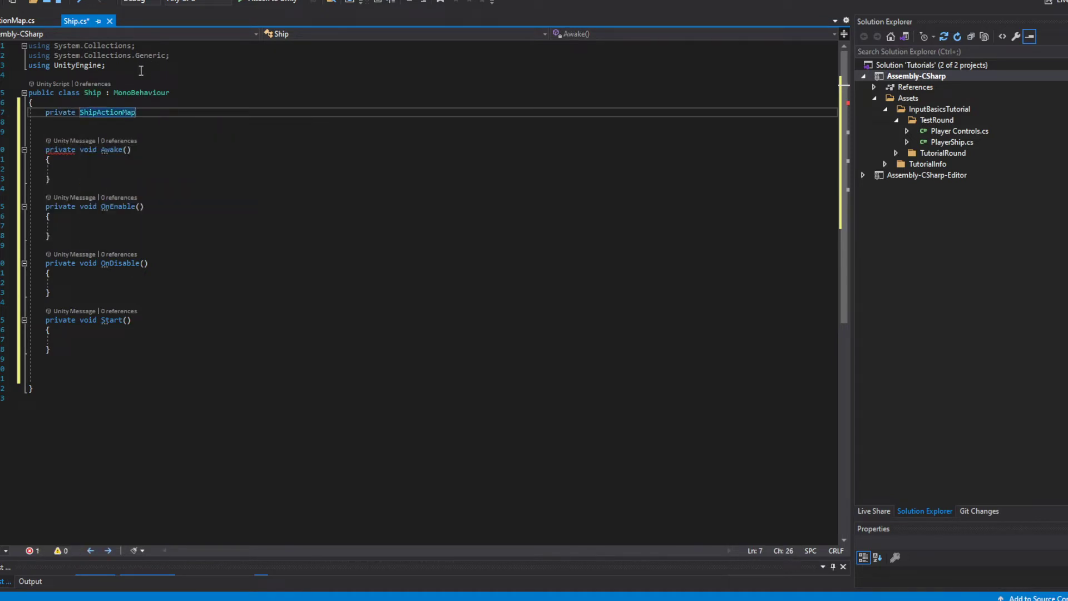
type("shipA")
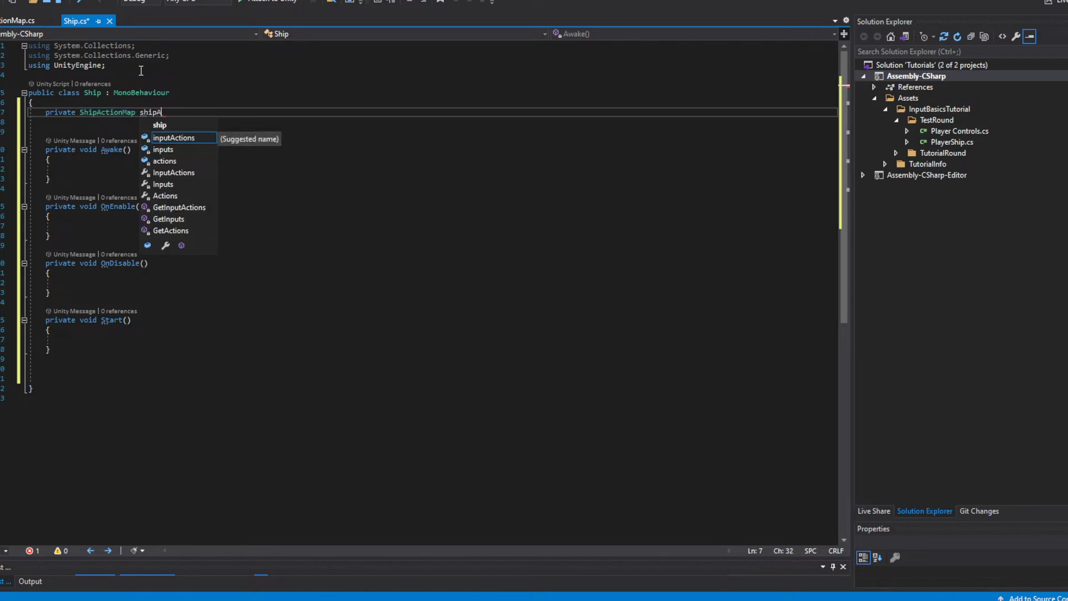
type("ctionMap;")
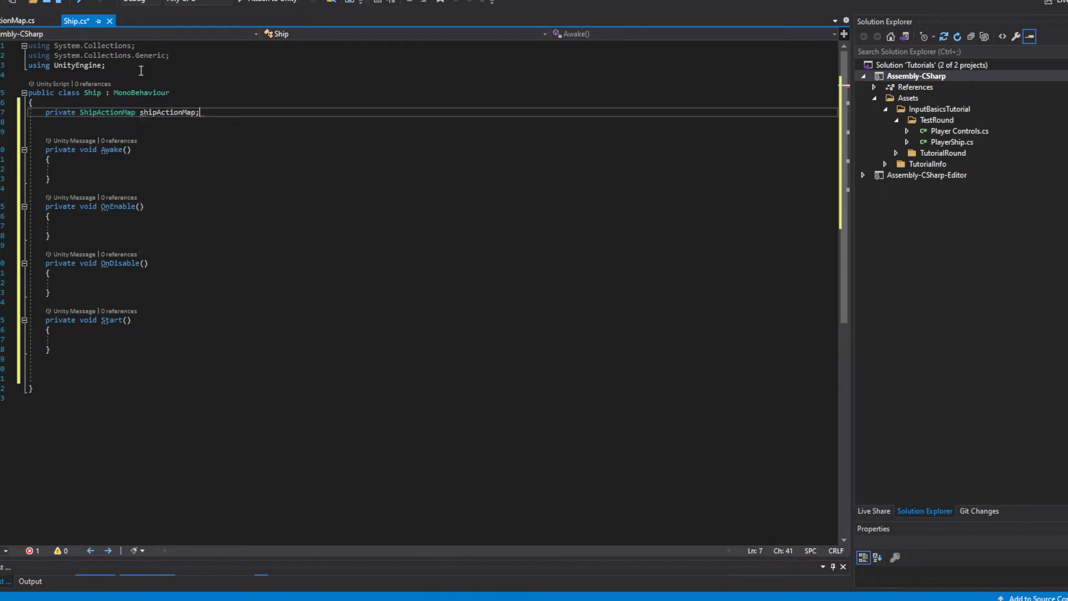
key("ctrl+s")
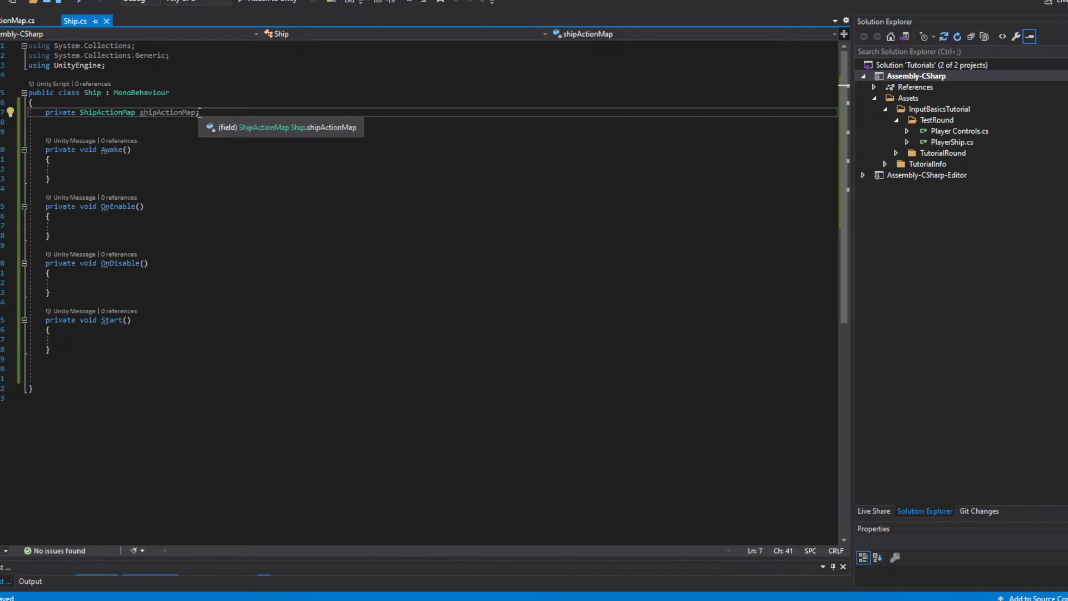
In Awake, write shipActionMap = new ShipActionMap();.
mouse_move(38, 45)
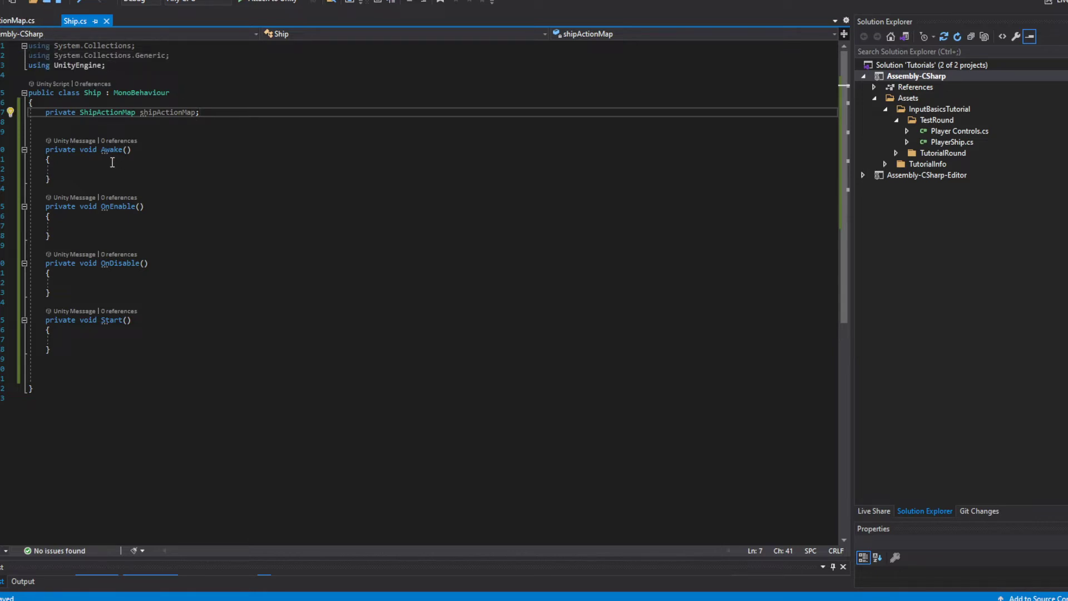
left_click(85, 153)
left_click(79, 170)
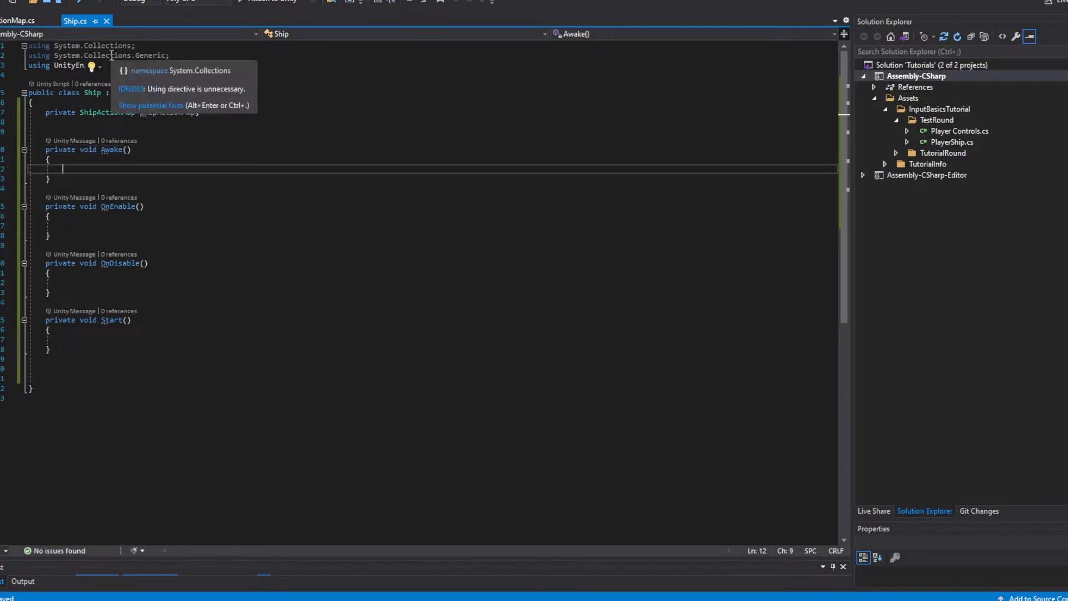
mouse_move(142, 113)
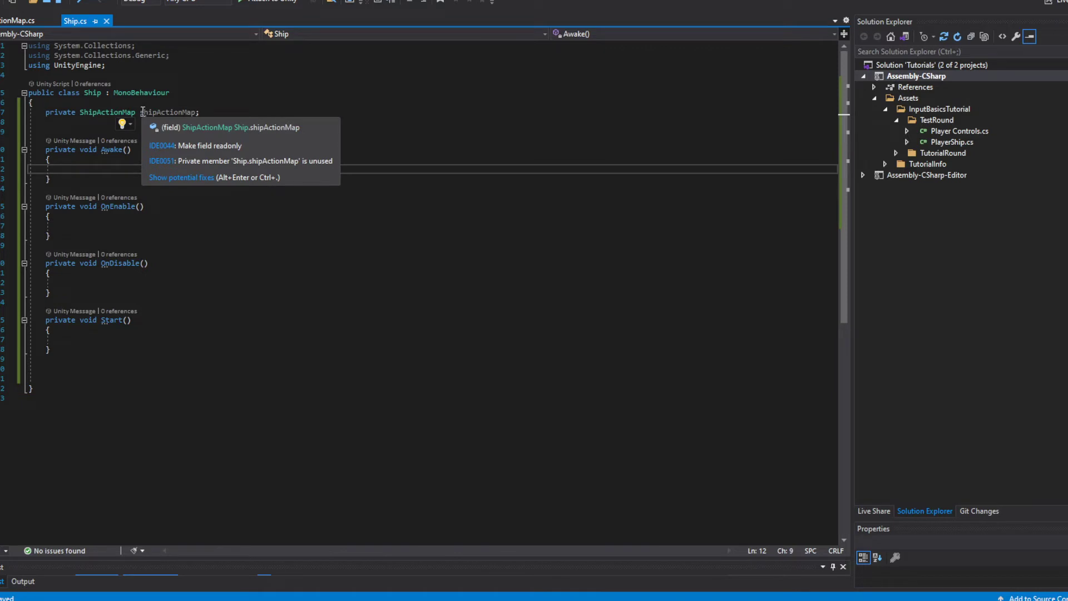
type("ship")
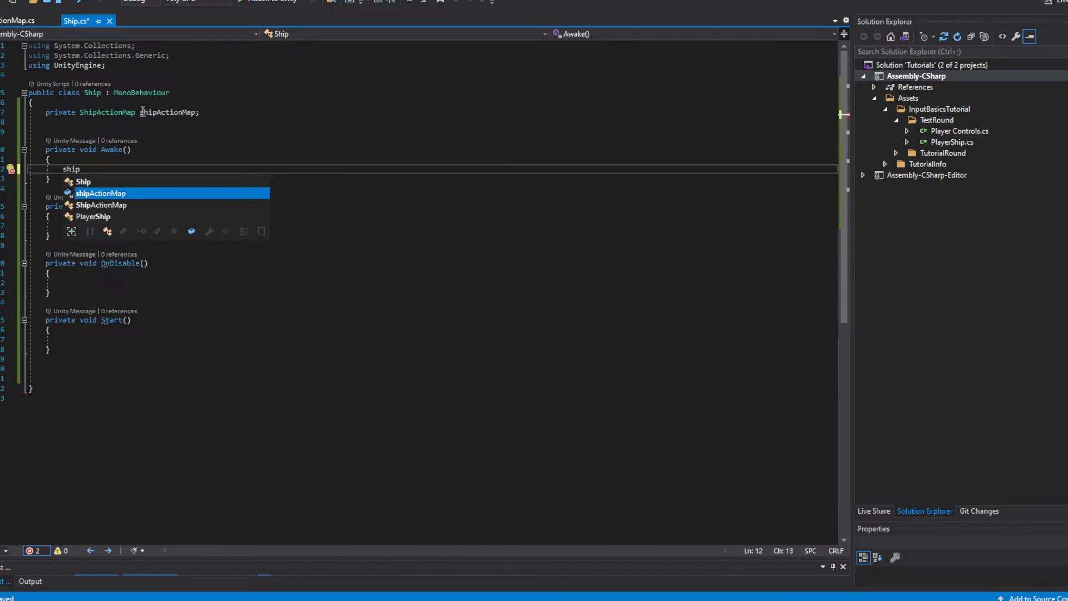
key("Tab")
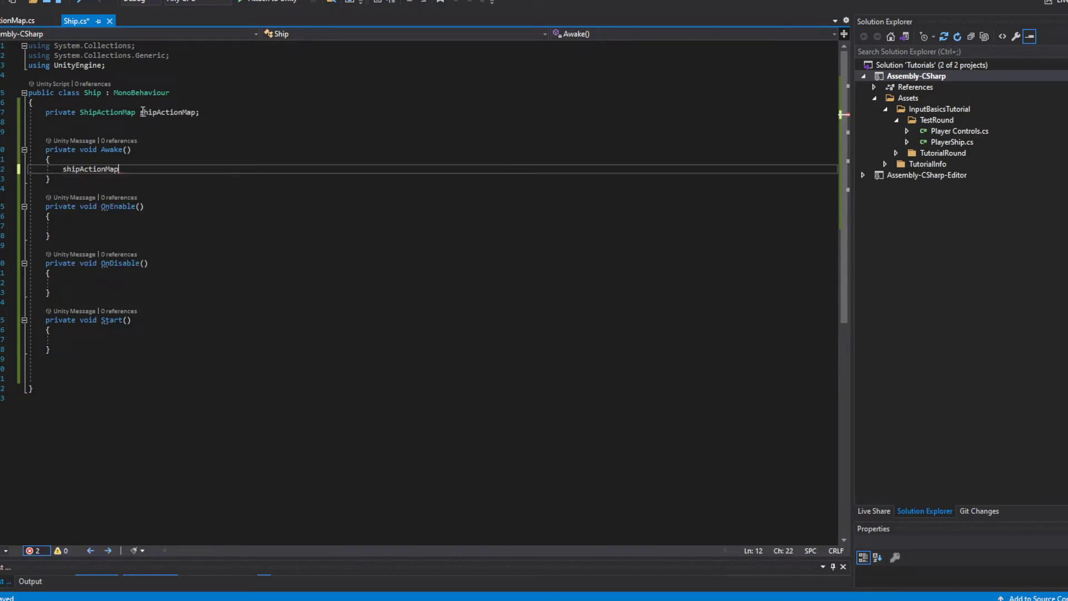
type(".in")
key("BackSpace")
type("= new ")
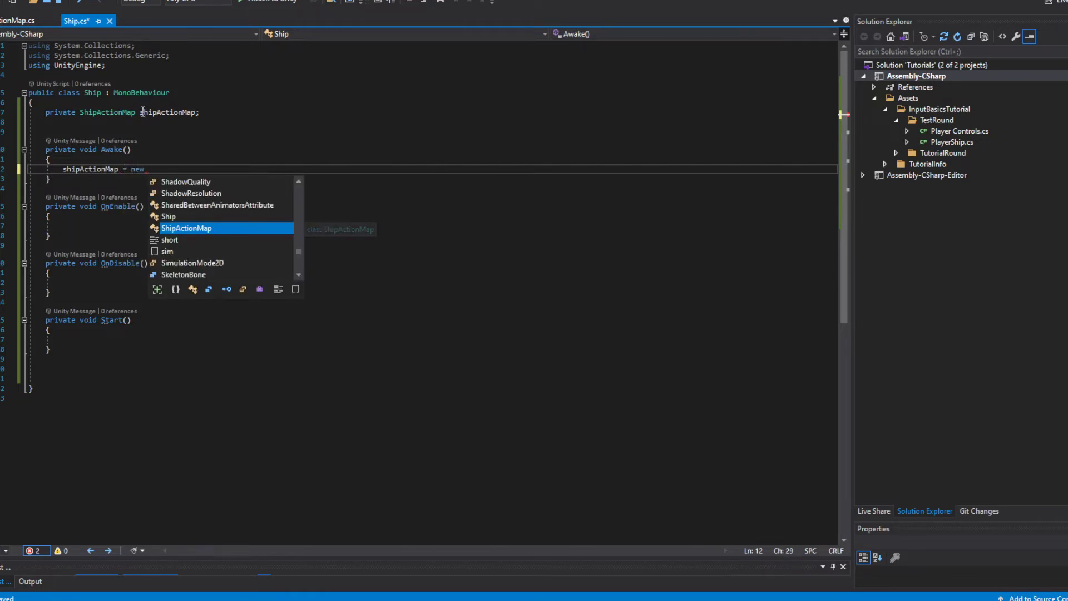
type("ShipA")
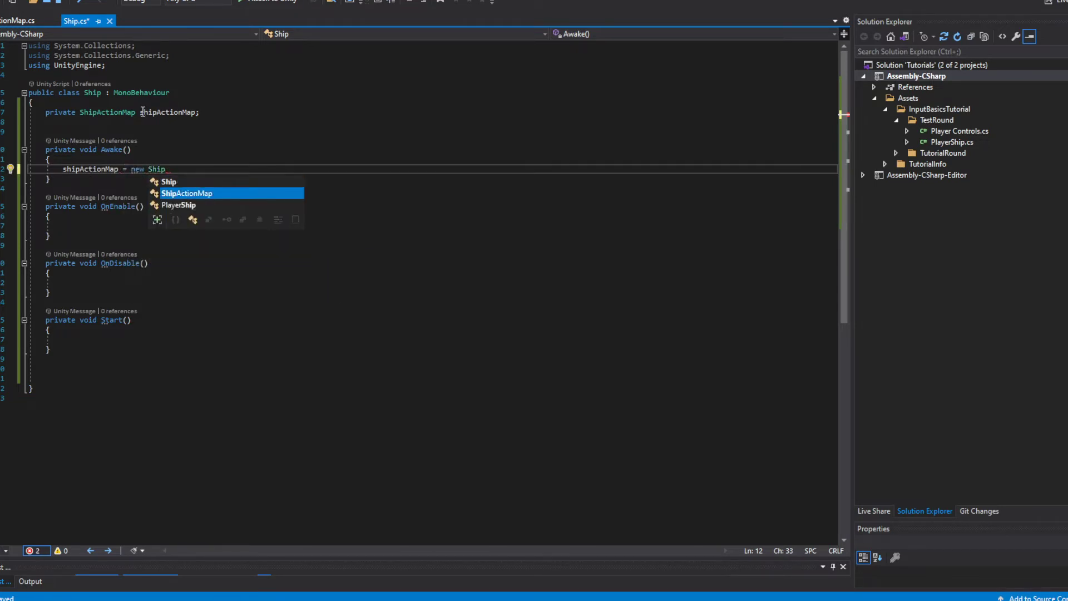
key("Tab")
type("()")
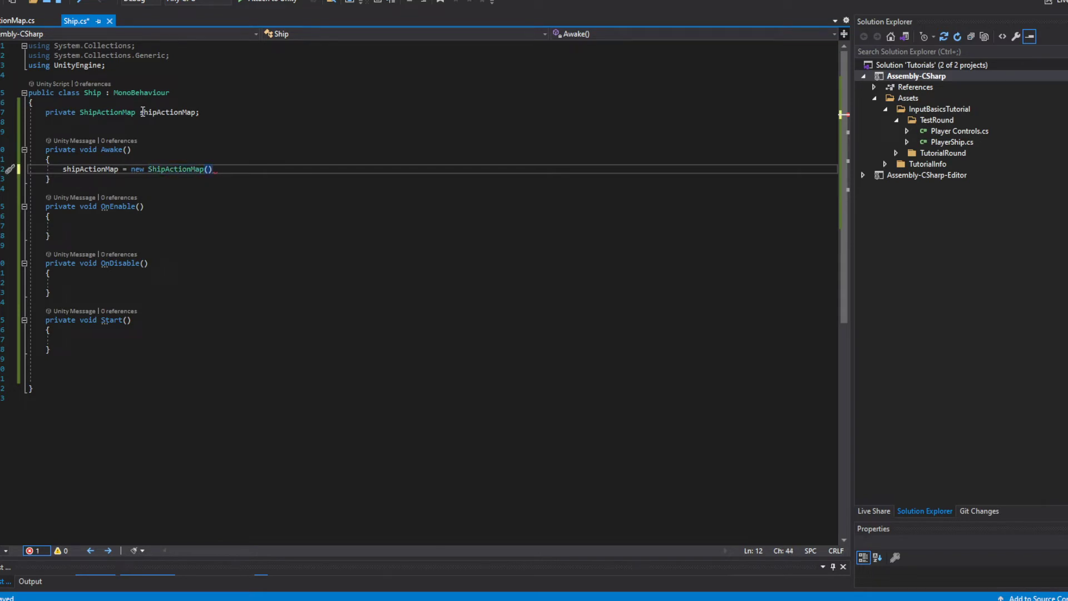
type(";")
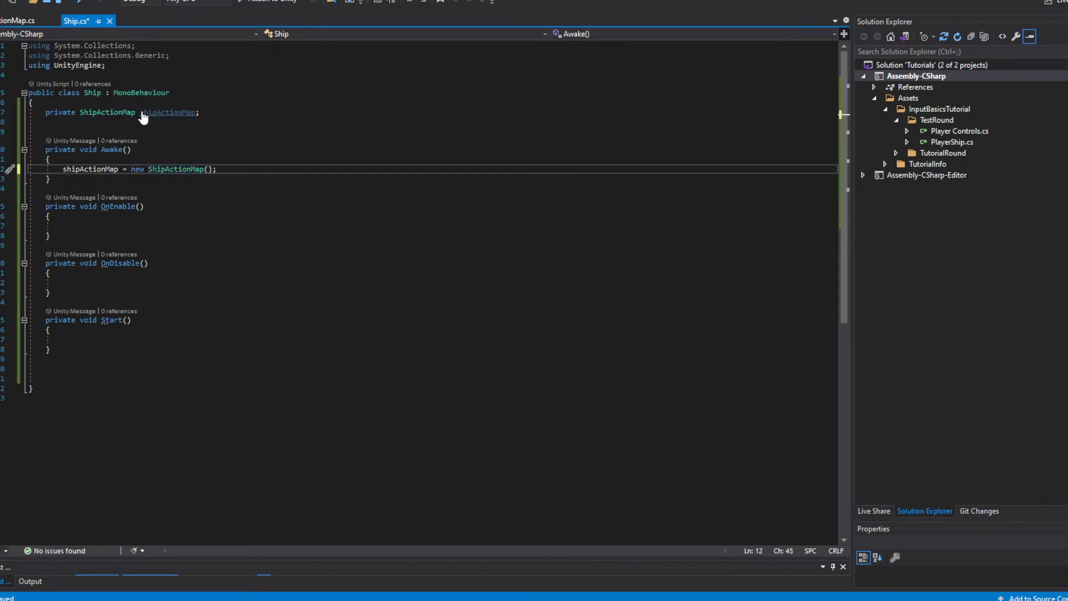
Save Ship.cs and make OnEnable call shipActionMap.Enable();.
key("ctrl+s")
left_click(122, 225)
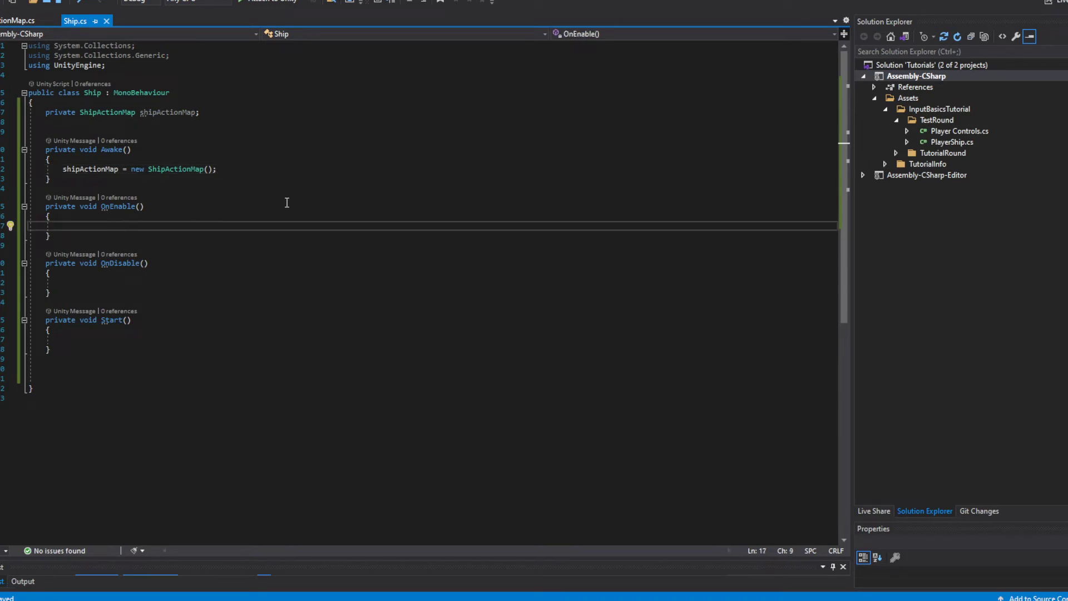
type("ship")
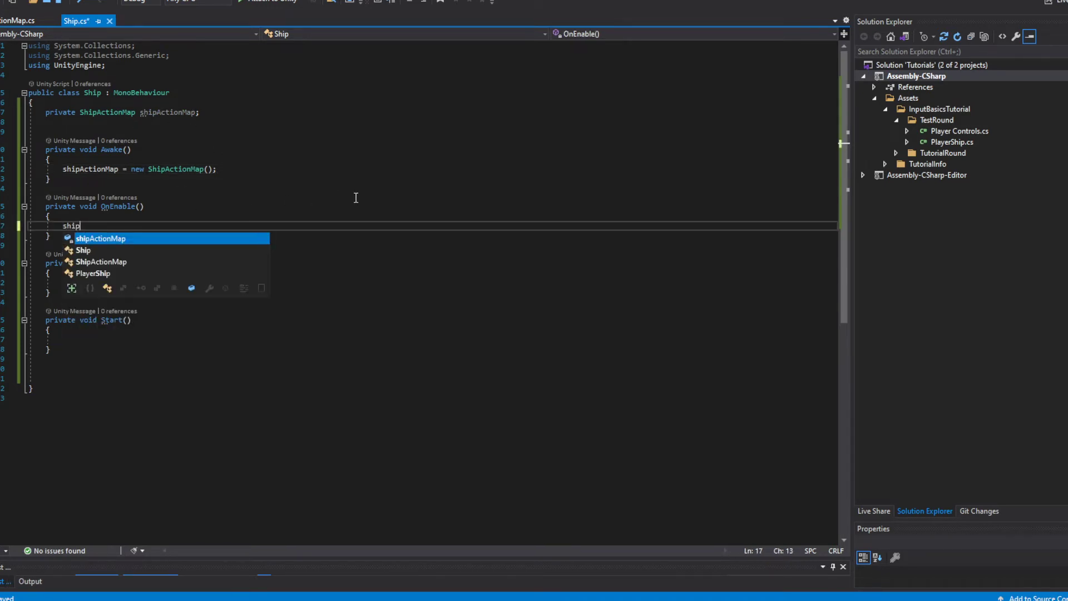
key("Escape")
key("ctrl+space")
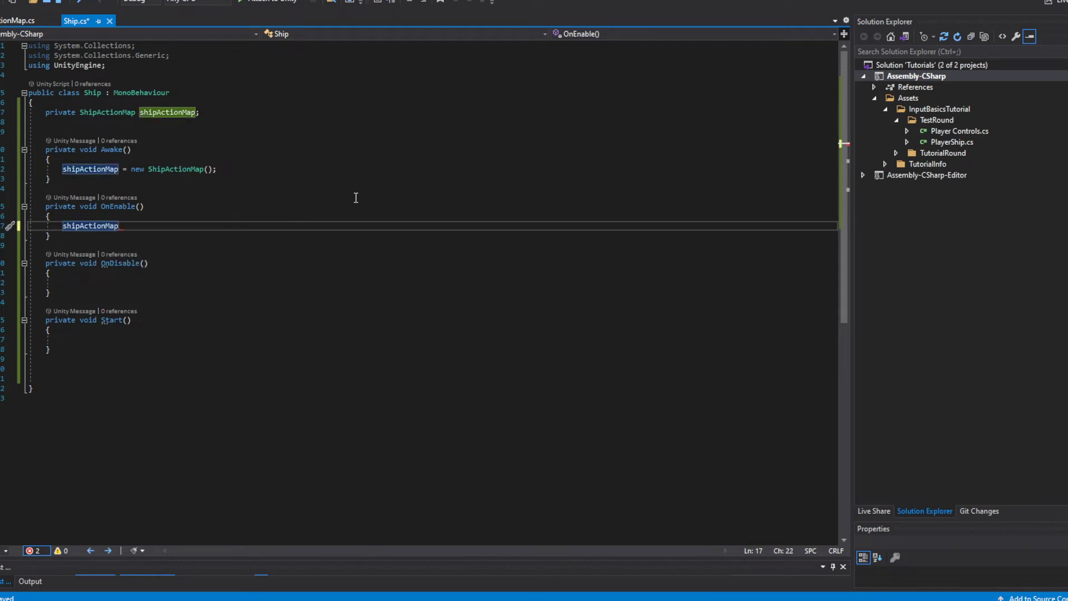
type(".Enable")
key("Escape")
type("();")
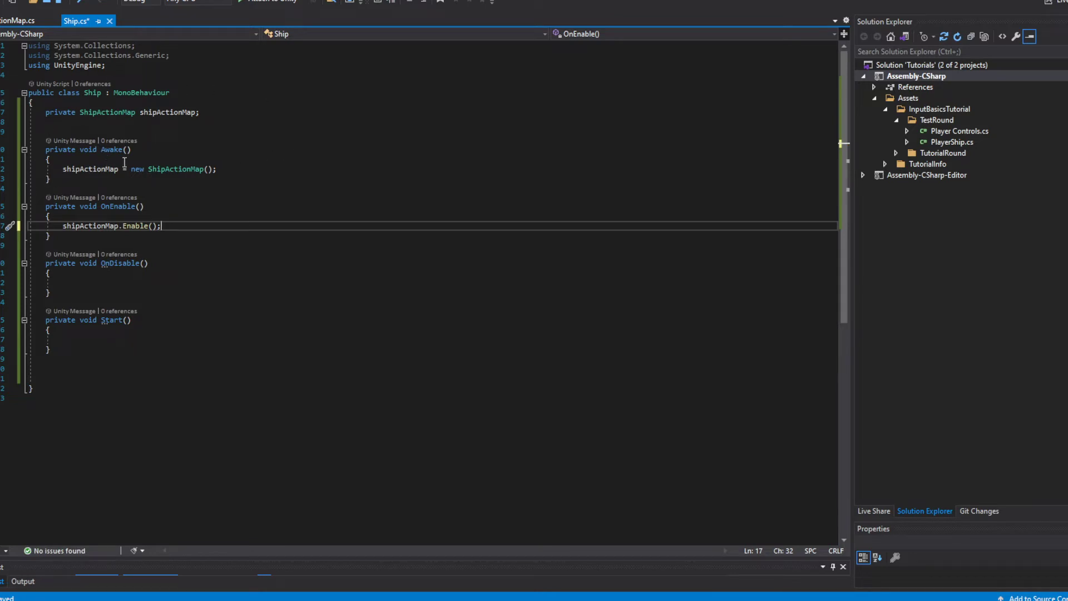
Copy the Enable line into OnDisable and change it to shipActionMap.Disable();.
left_click_drag(193, 226, 40, 226)
key("ctrl+c")
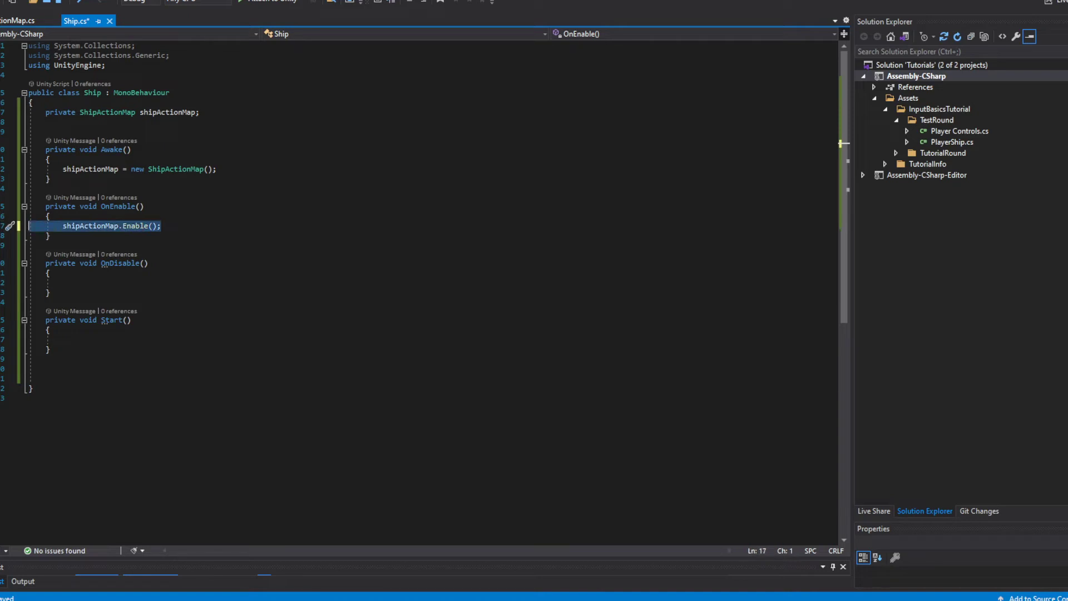
left_click(114, 273)
left_click(115, 285)
key("ctrl+v")
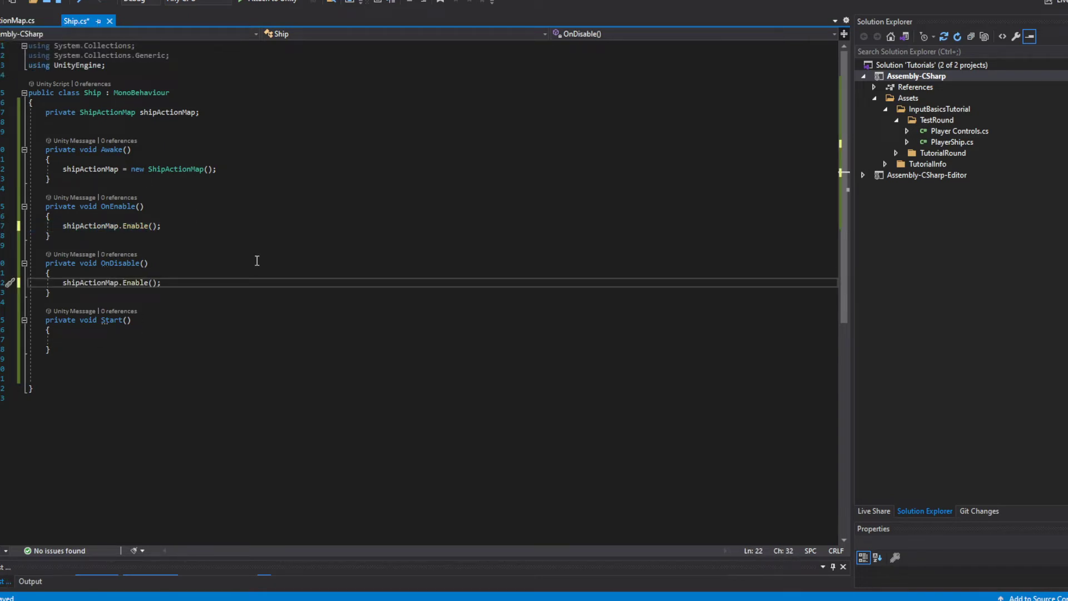
key("BackSpace")
key("BackSpace")
key("BackSpace")
key("BackSpace")
key("BackSpace")
key("BackSpace")
type("Di")
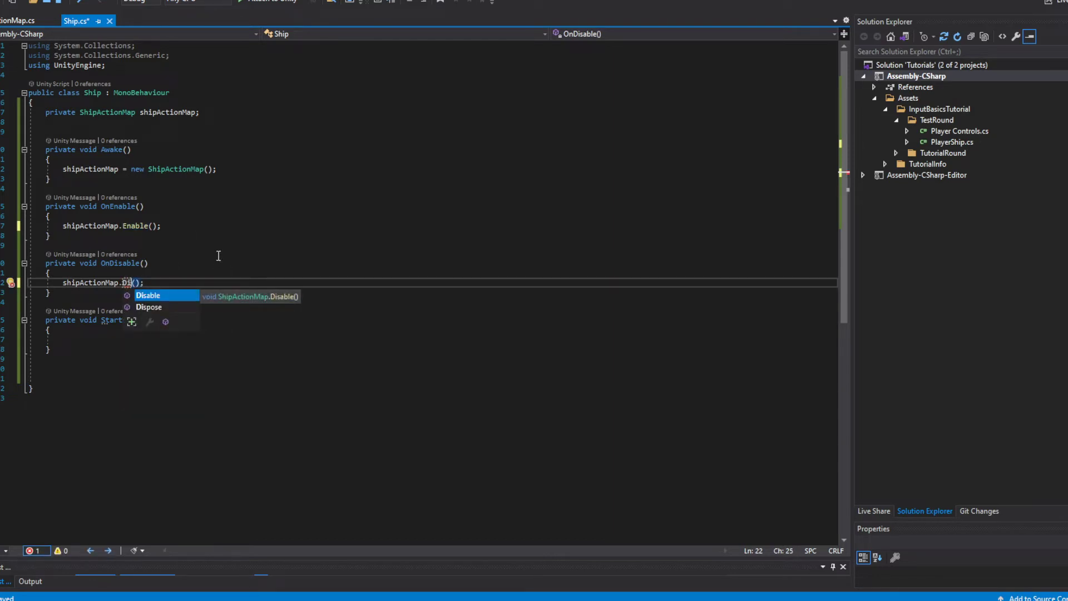
key("Tab")
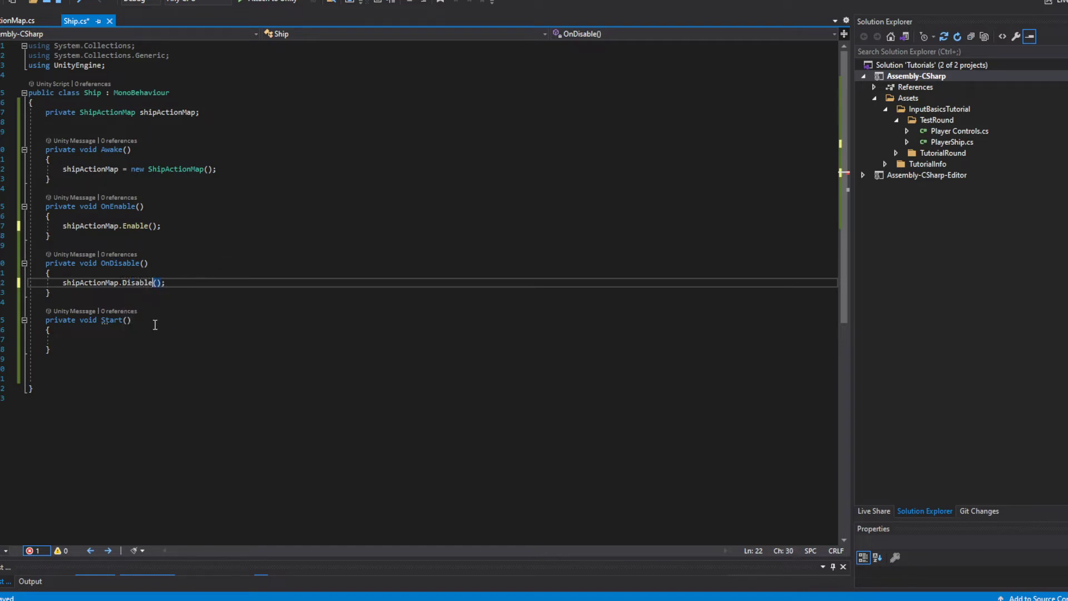
Add a blank line inside Start and place the cursor after its closing brace.
left_click(140, 333)
key("Return")
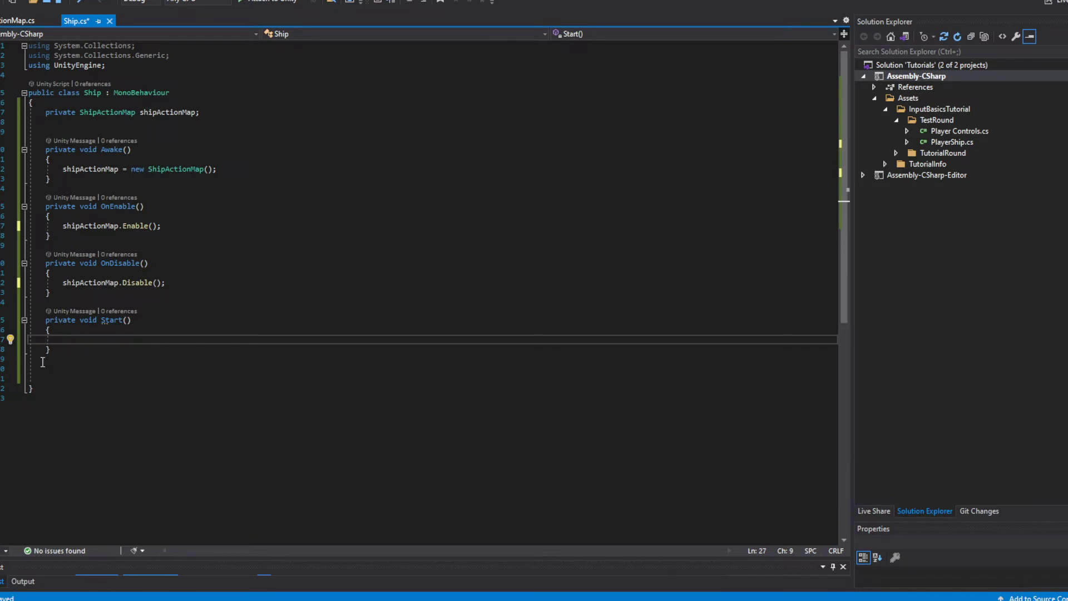
left_click(83, 350)
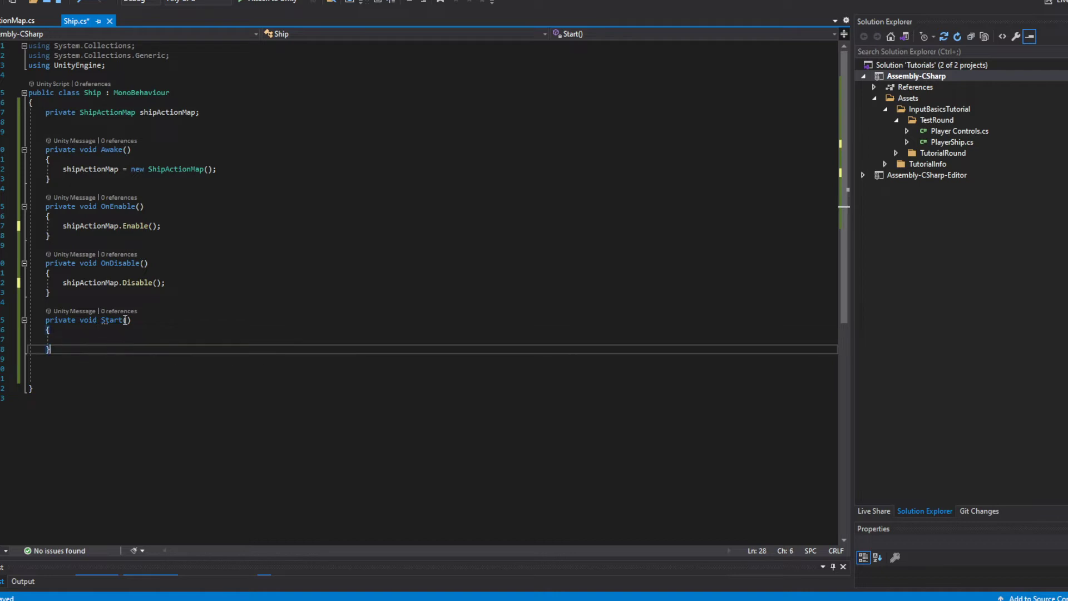
mouse_move(125, 320)
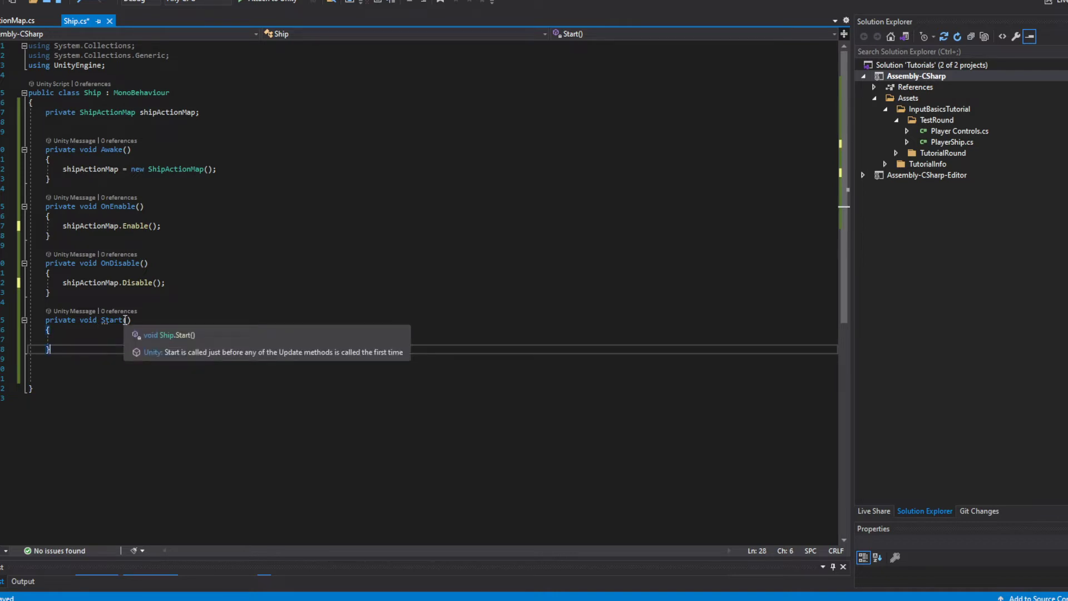
Insert an empty private Update() stub below Start() with blank lines inside.
key("Return")
key("Return")
key("Return")
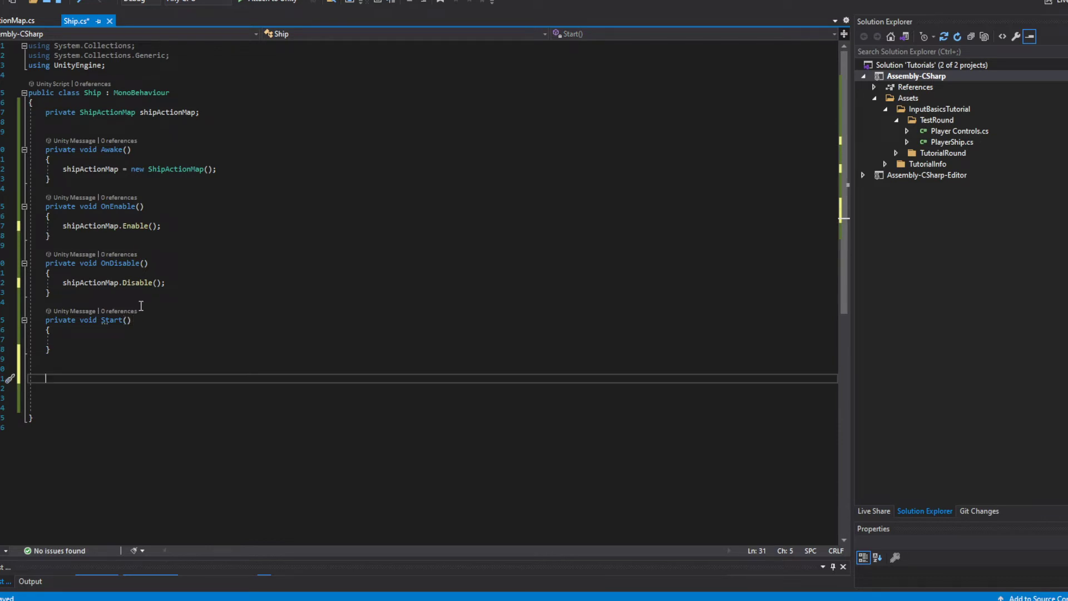
type("Up")
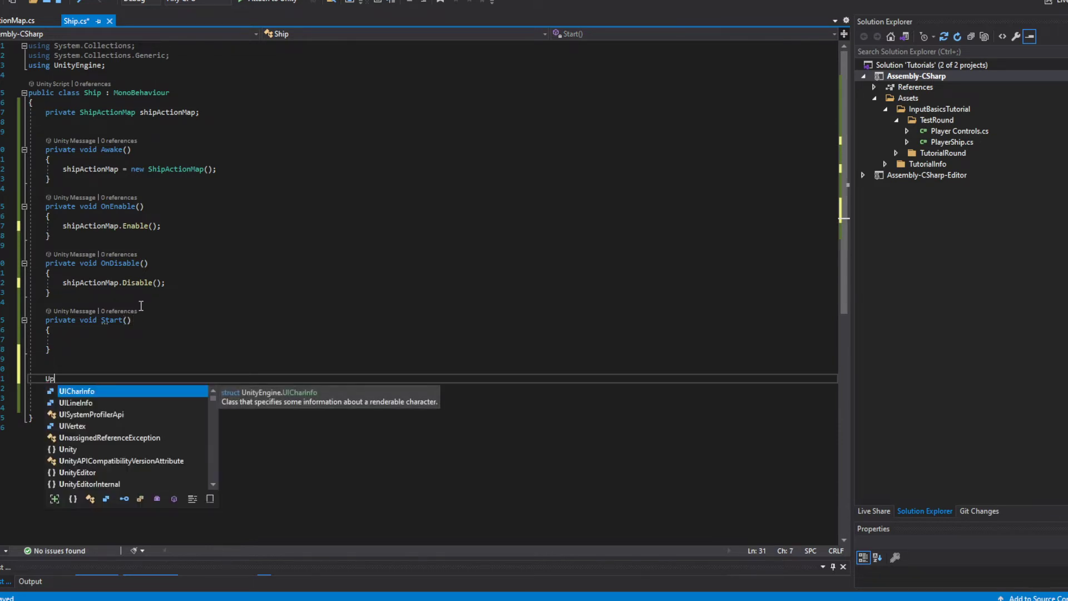
type("date")
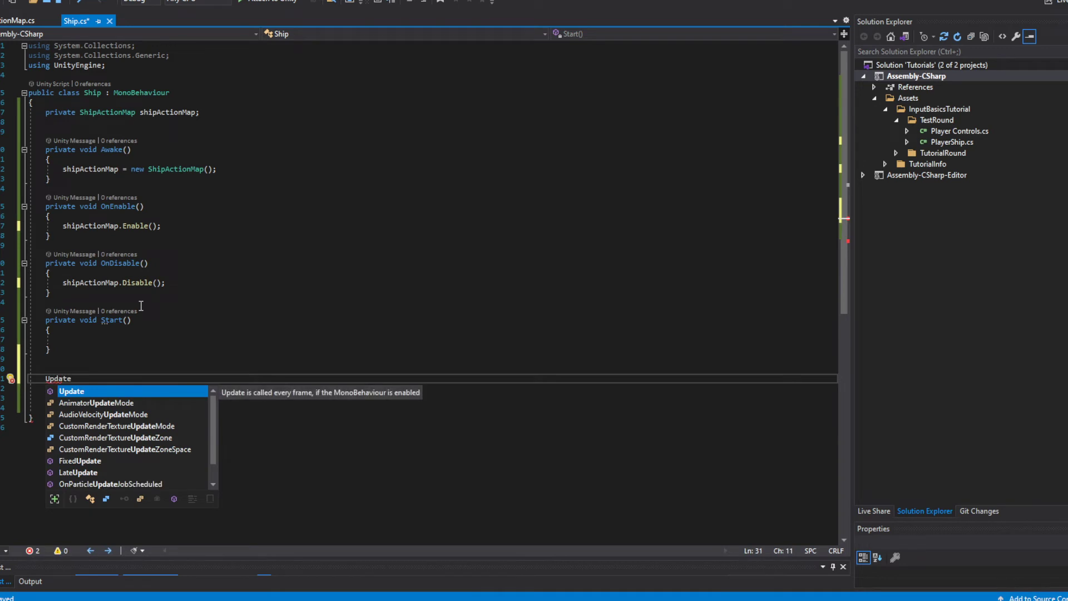
key("Tab")
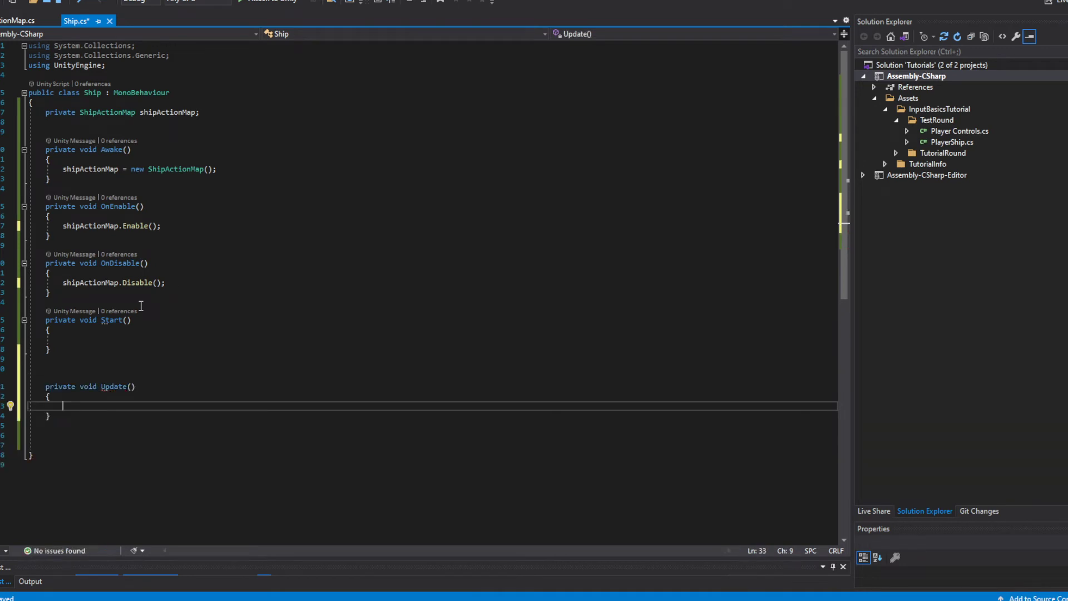
key("Return")
key("Return")
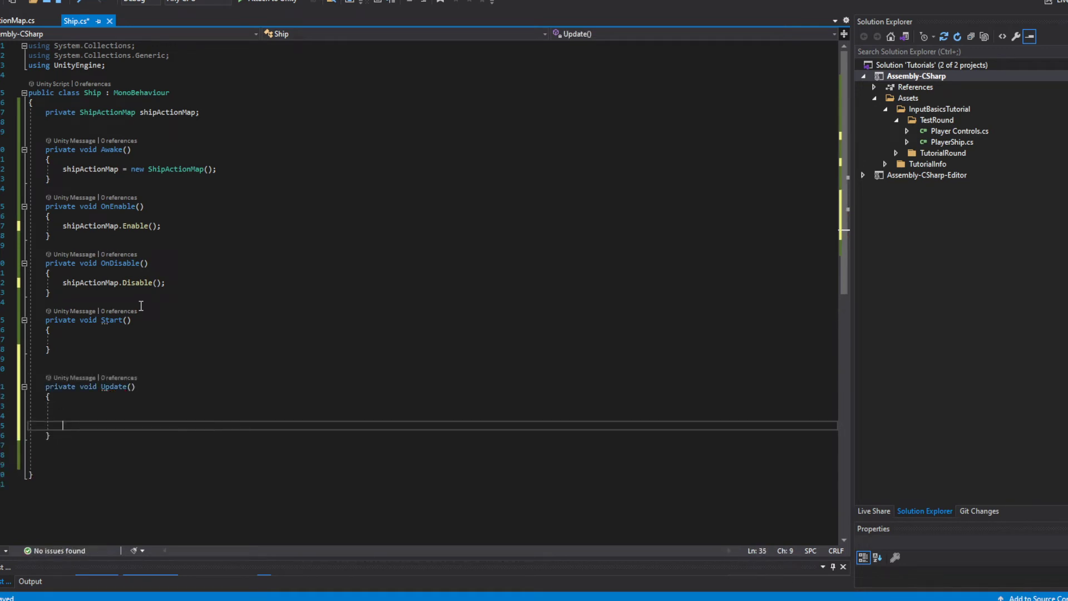
key("Up")
key("Up")
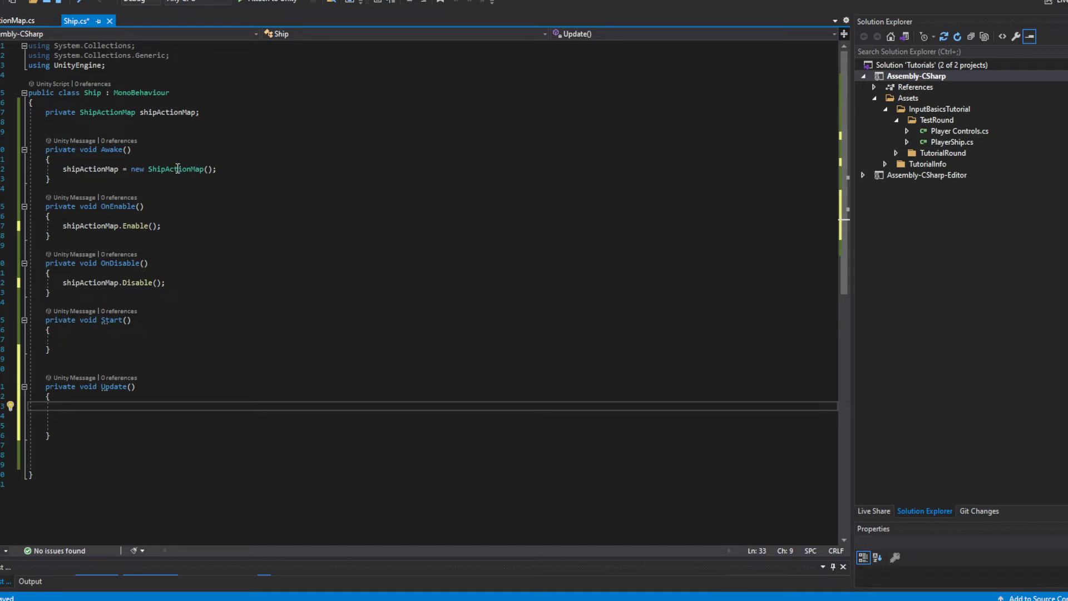
left_click(102, 172)
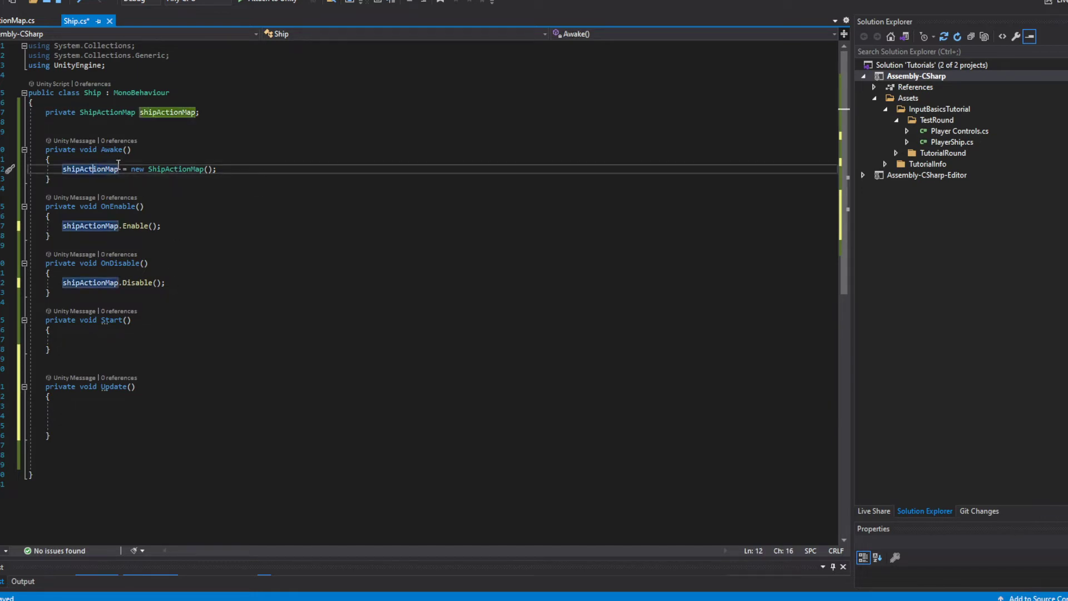
In Unity's ShipActionMap editor, confirm the Ship map's Movement action is Pass Through, Vector 2.
left_click(17, 21)
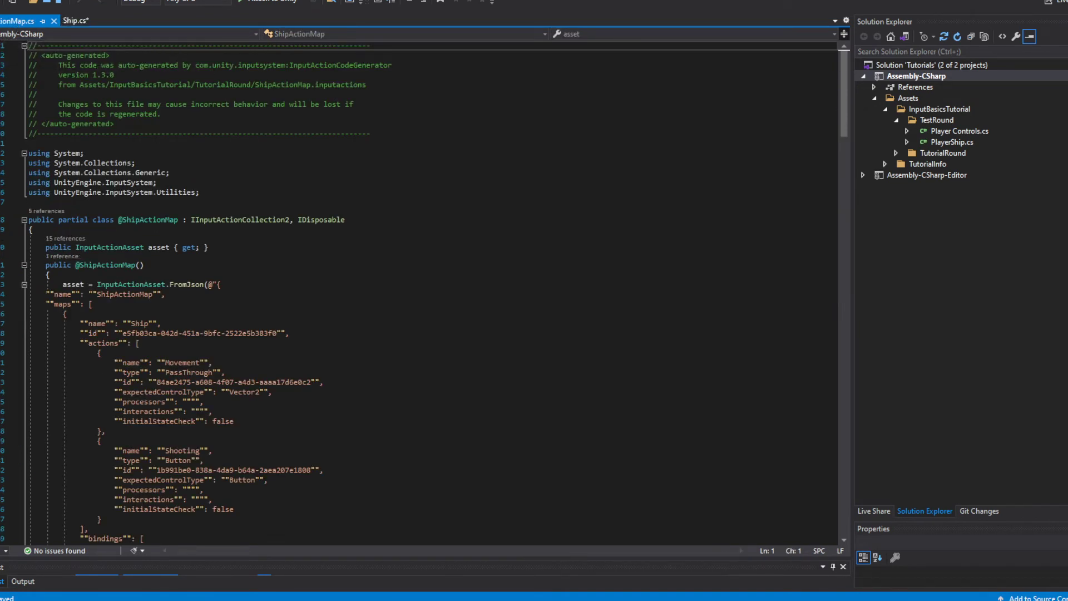
key("alt+Tab")
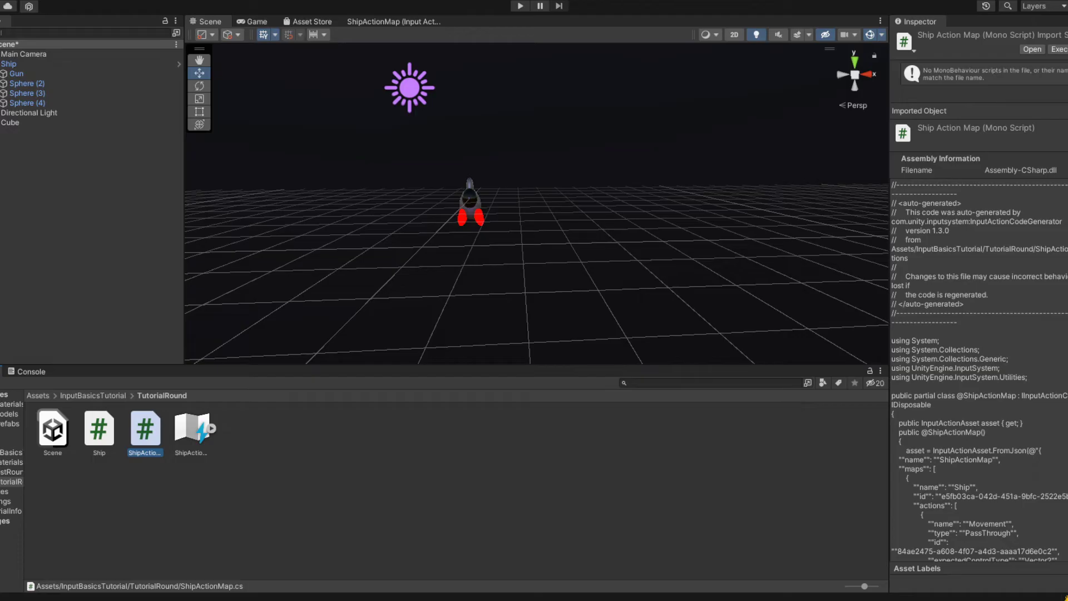
left_click(386, 22)
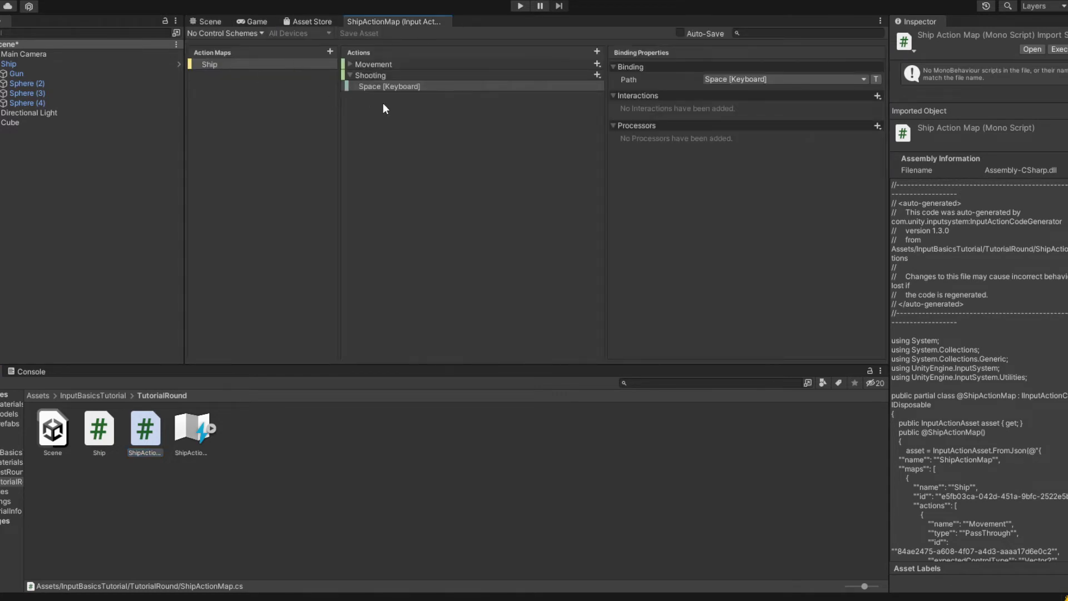
left_click(265, 65)
left_click(381, 65)
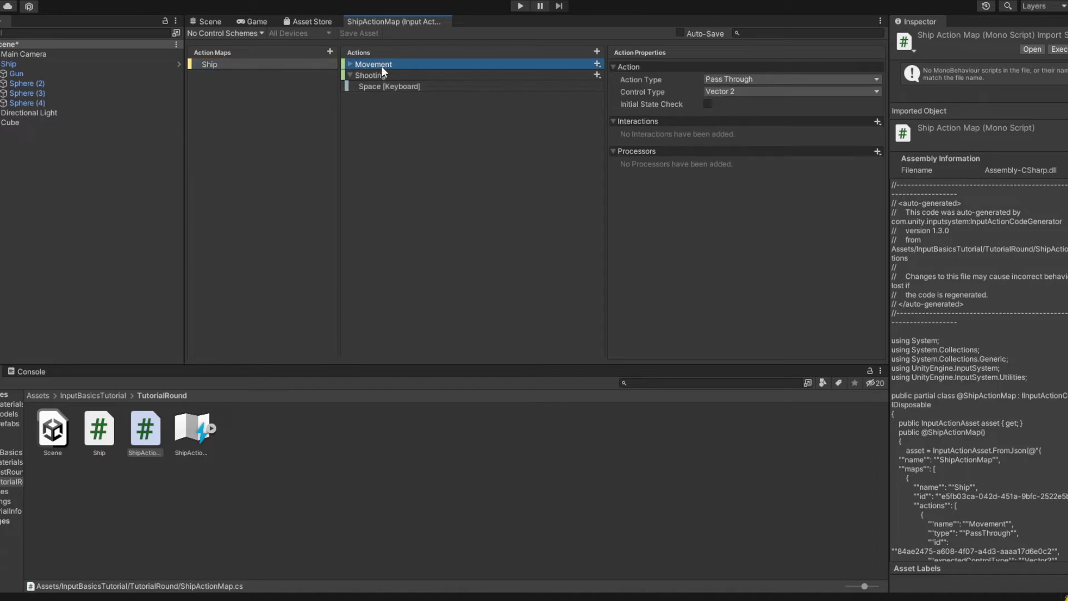
left_click(264, 70)
left_click(376, 66)
left_click(210, 21)
In Ship.cs Update(), type shipActionMap.Ship.Movement using IntelliSense.
mouse_move(476, 590)
left_click(517, 578)
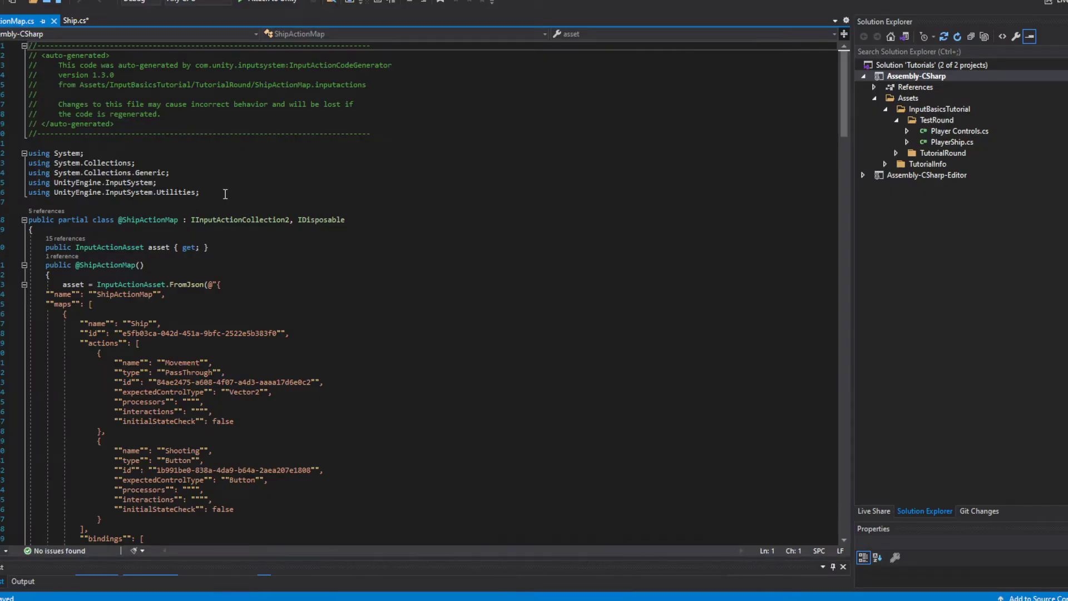
left_click(78, 21)
left_click(148, 407)
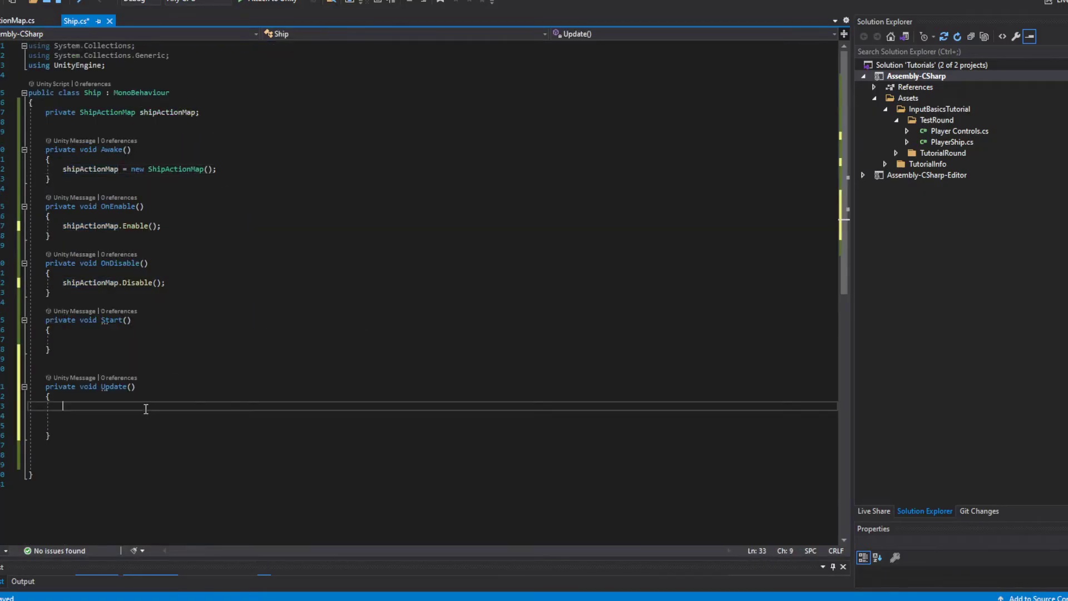
type("sh")
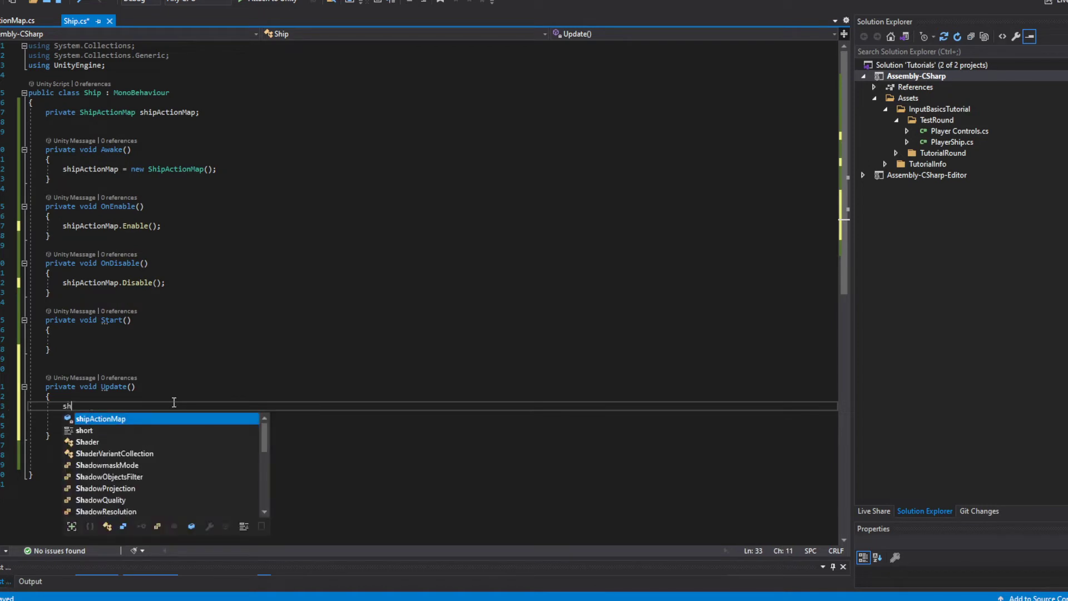
type("ipActionMap.")
type("Ship")
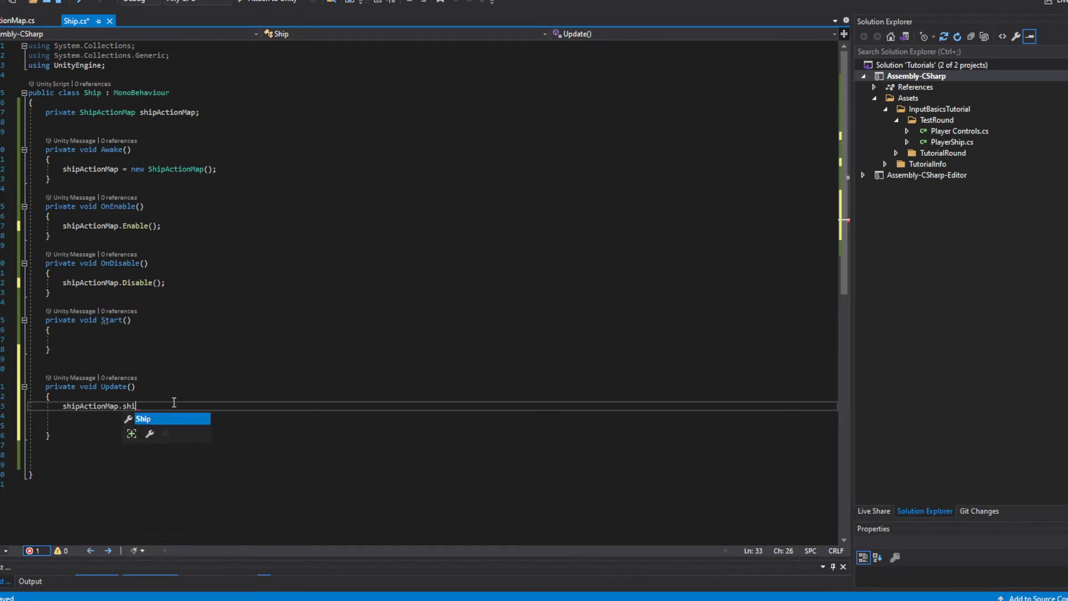
type(".m")
key("Tab")
Inspect Movement's 2D Vector composite and its Up: W binding in the ShipActionMap editor.
mouse_move(589, 598)
left_click(584, 561)
left_click(409, 17)
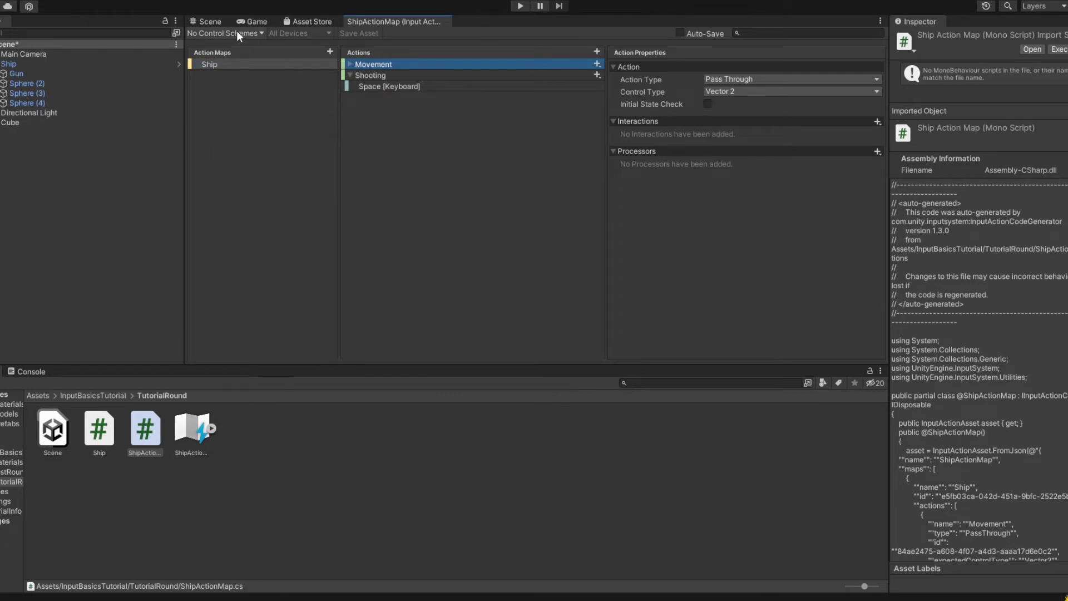
left_click(347, 65)
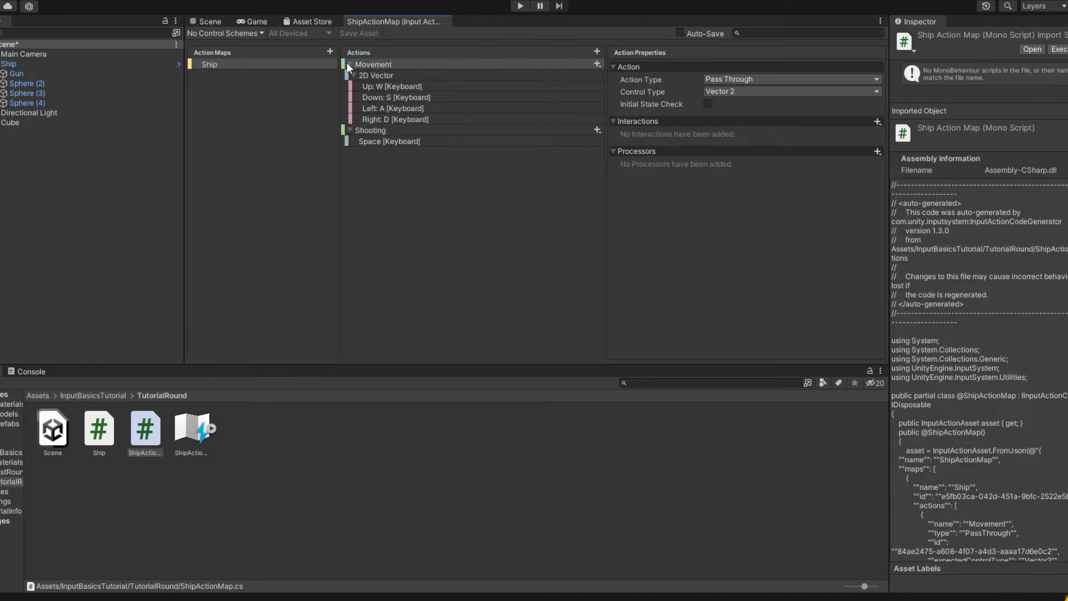
left_click(392, 84)
left_click(389, 74)
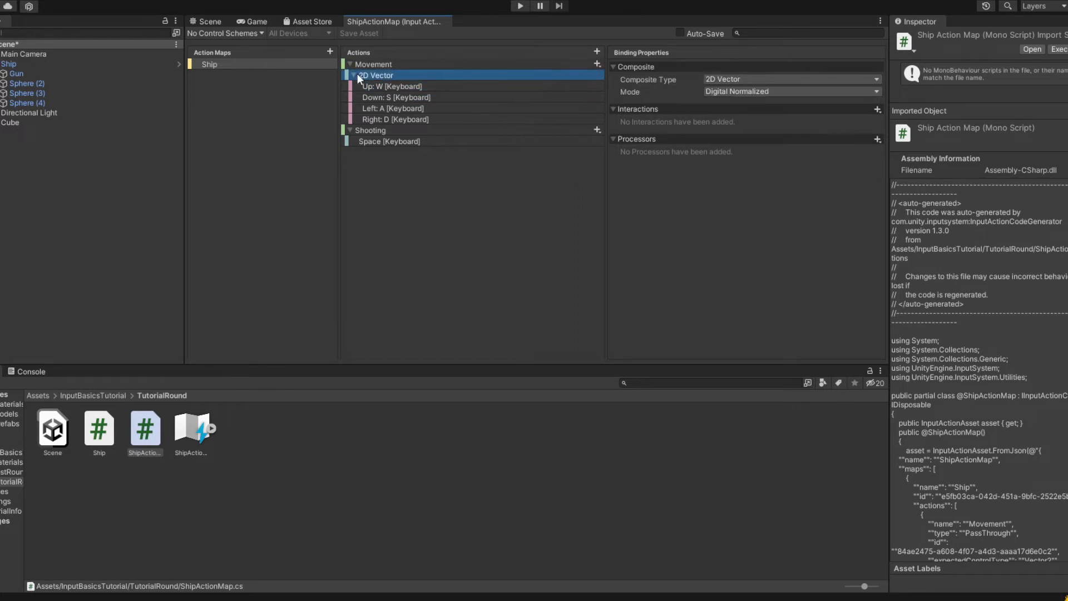
left_click(357, 74)
left_click(418, 78)
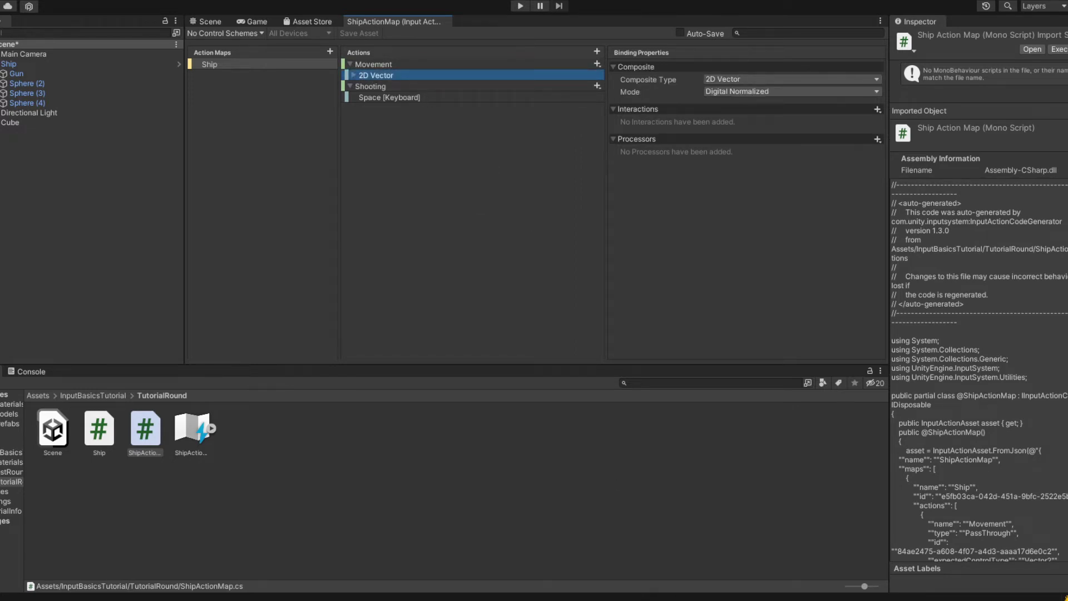
Append .ReadValue<Vector2>(); to the Movement line in Update().
left_click(514, 549)
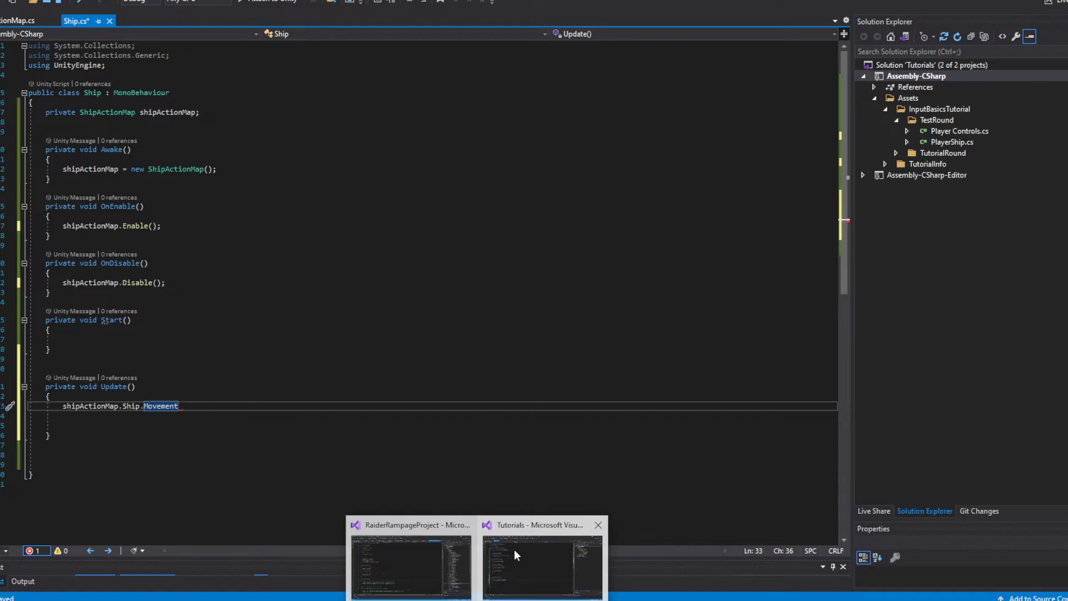
type(".Re")
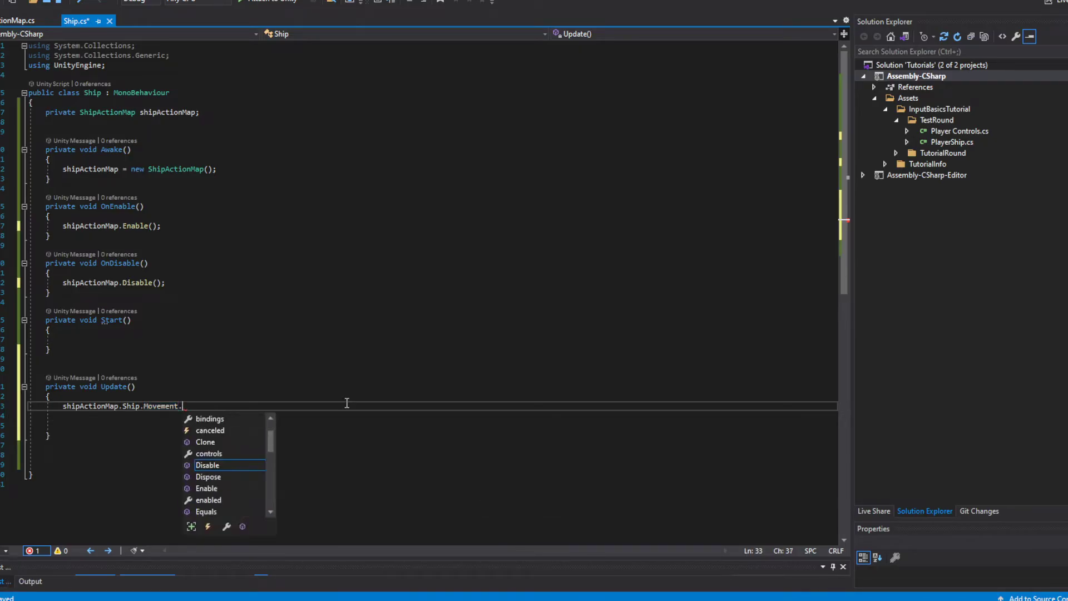
key("Tab")
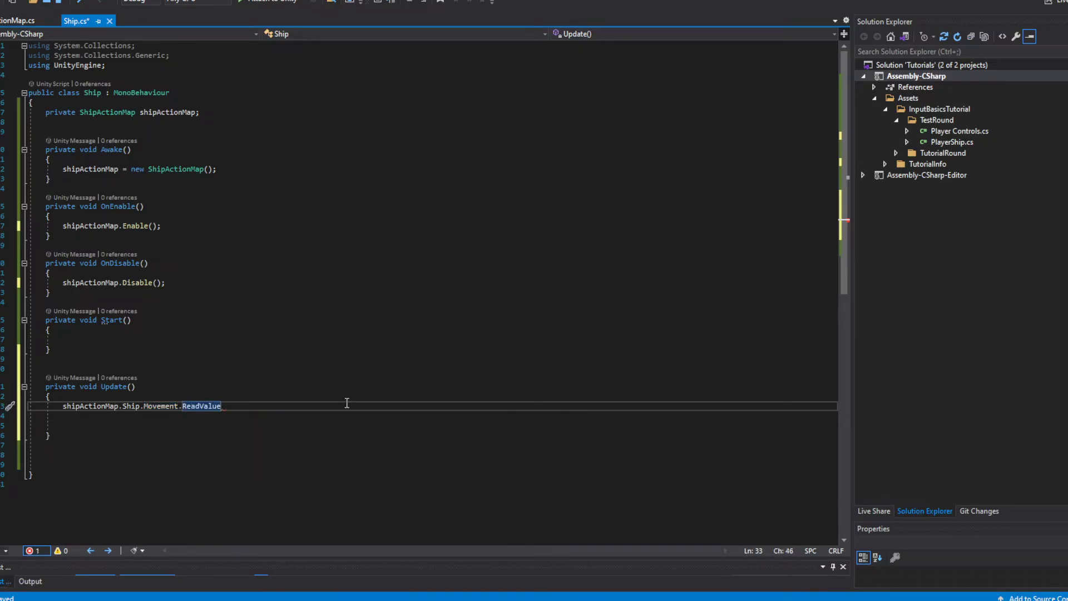
type("<Vector2")
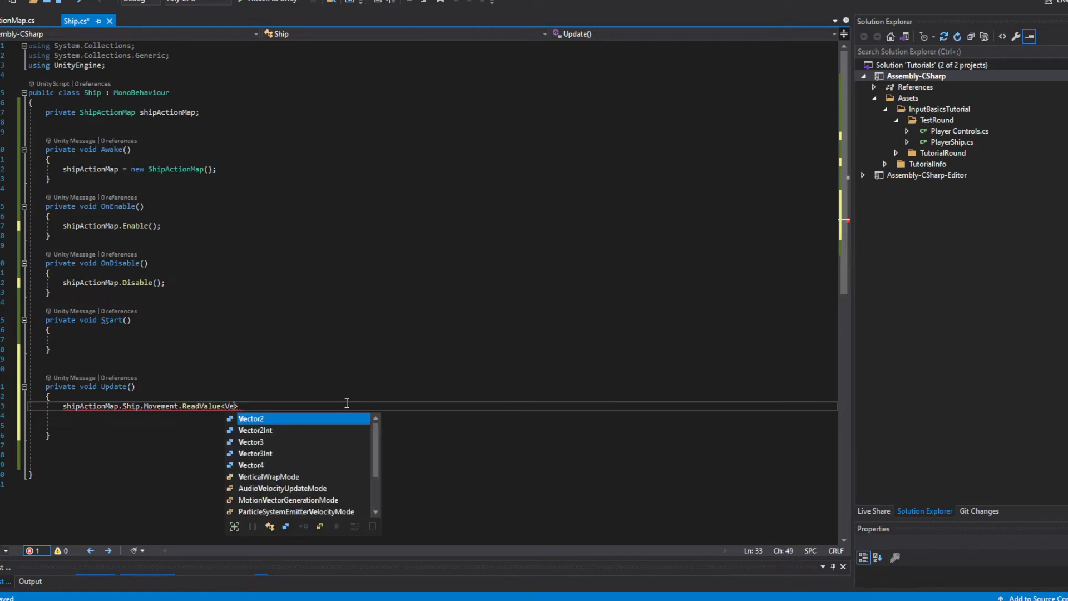
type(">()")
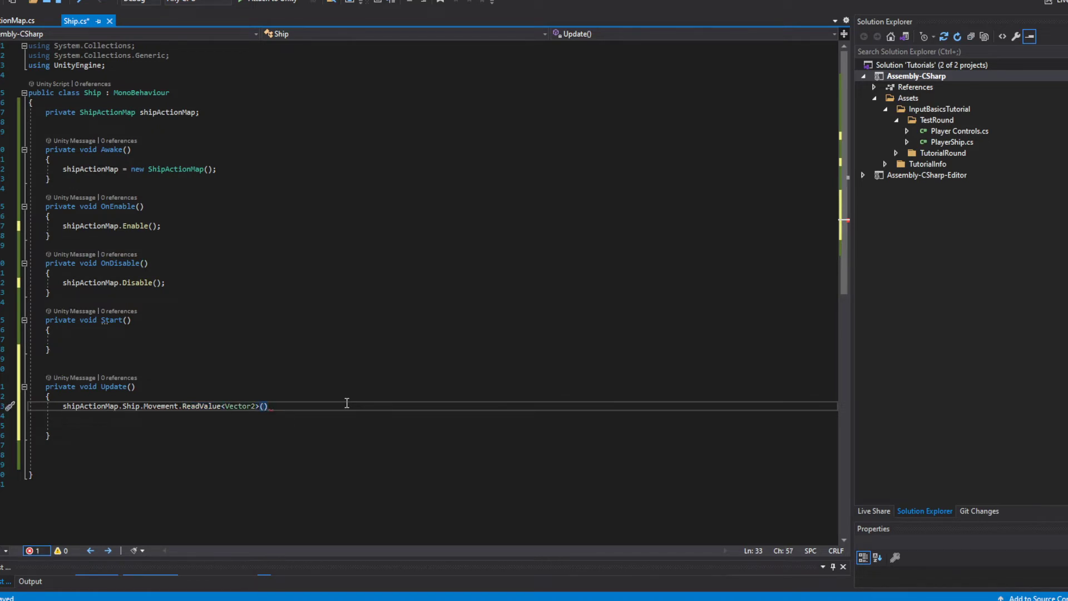
type(";")
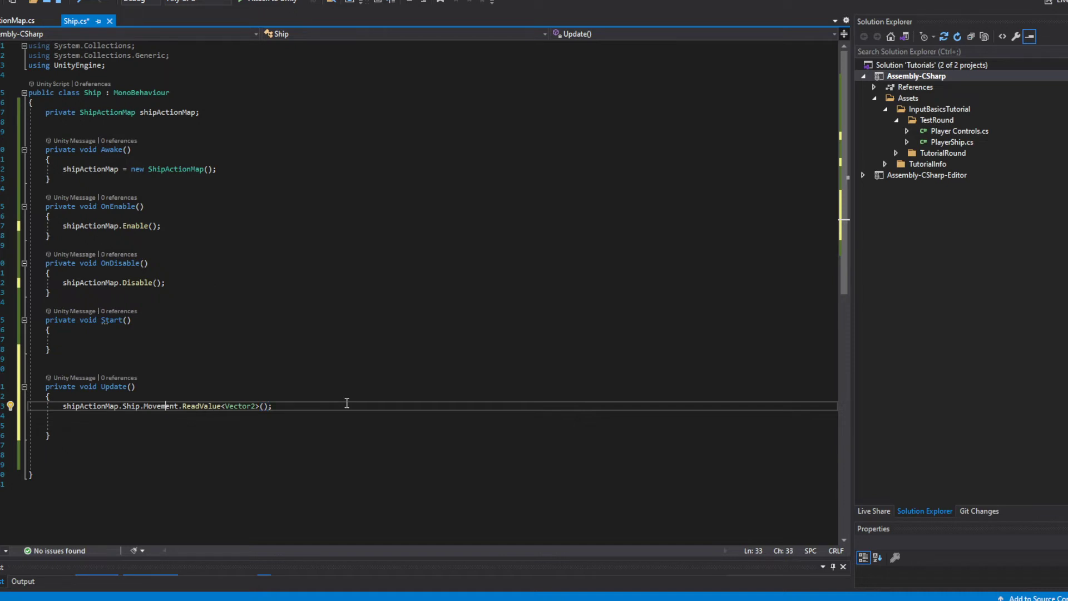
Prefix the movement line with transform.position +=.
key("Home")
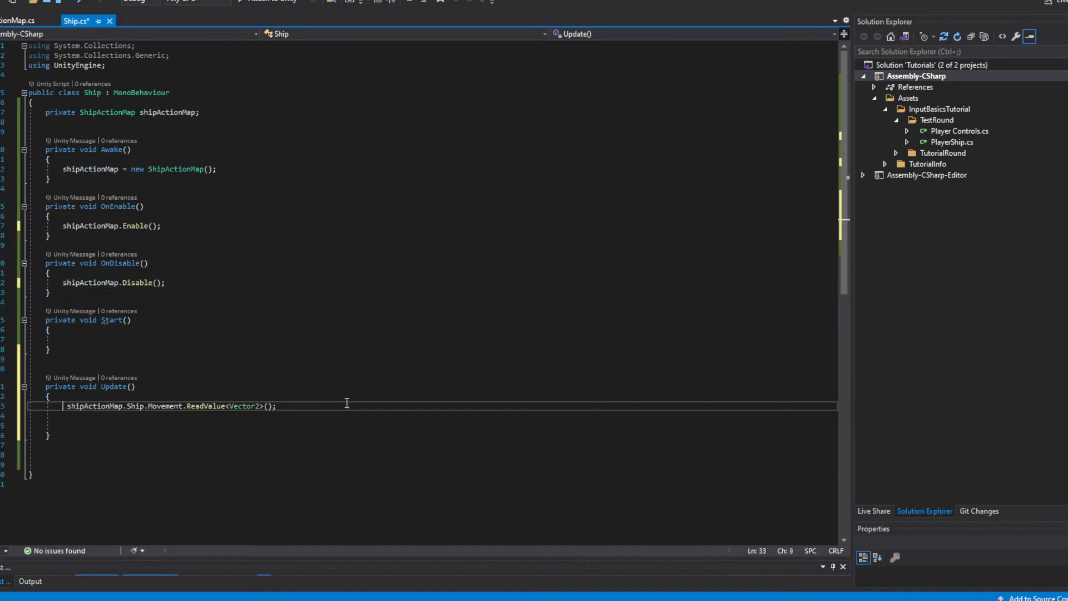
key("ctrl+space")
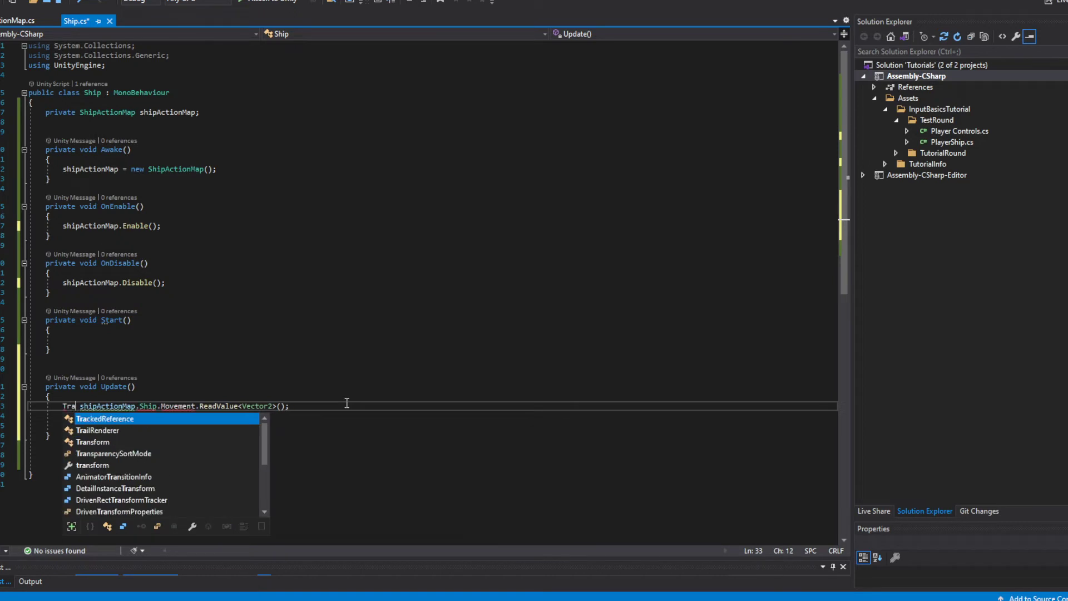
type("transform.")
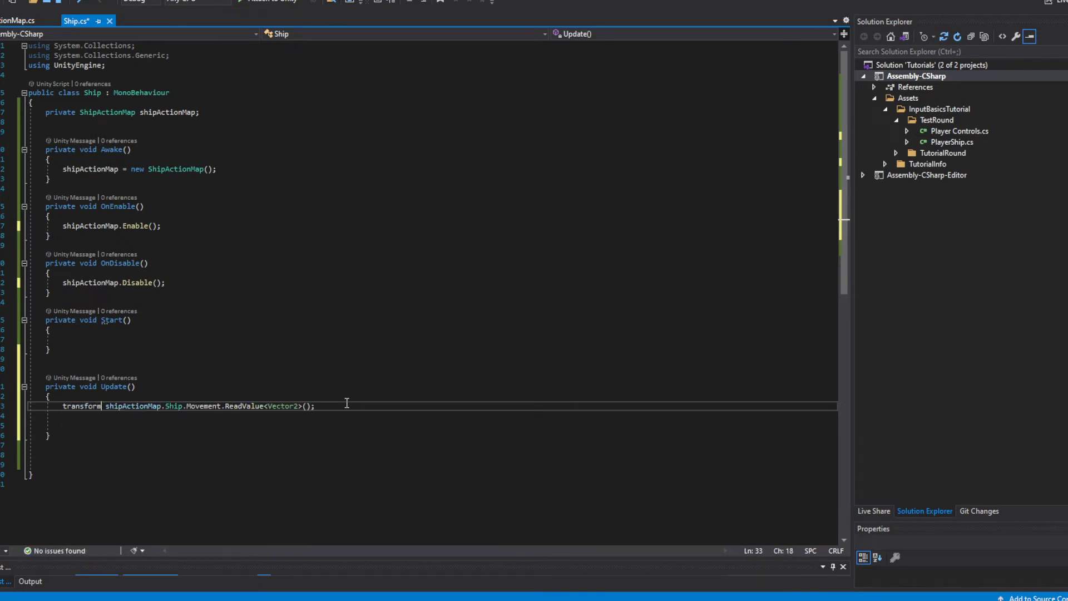
type("po")
key("Tab")
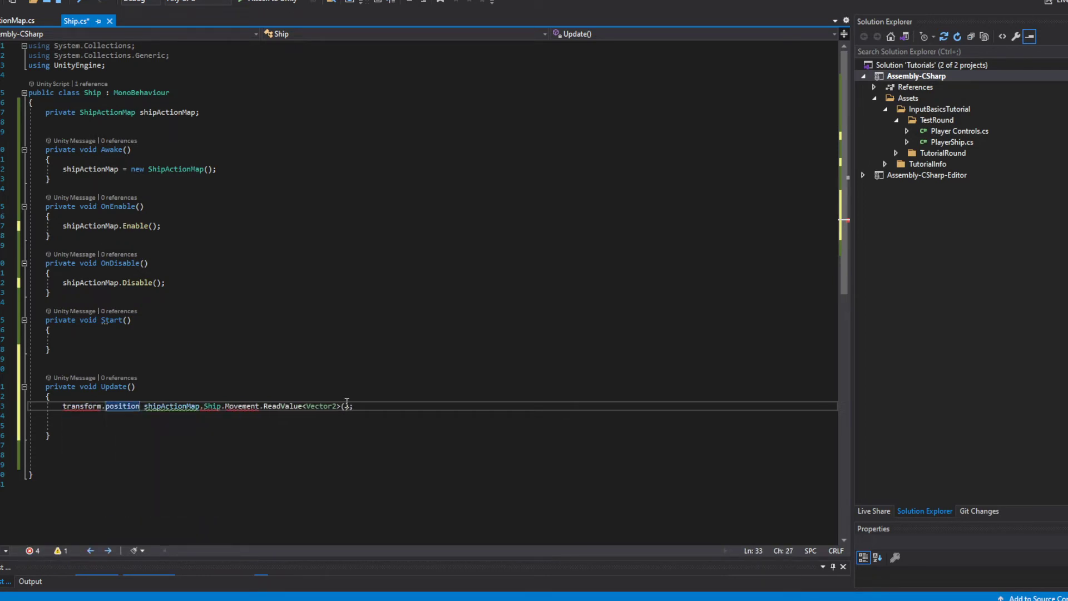
type("+=")
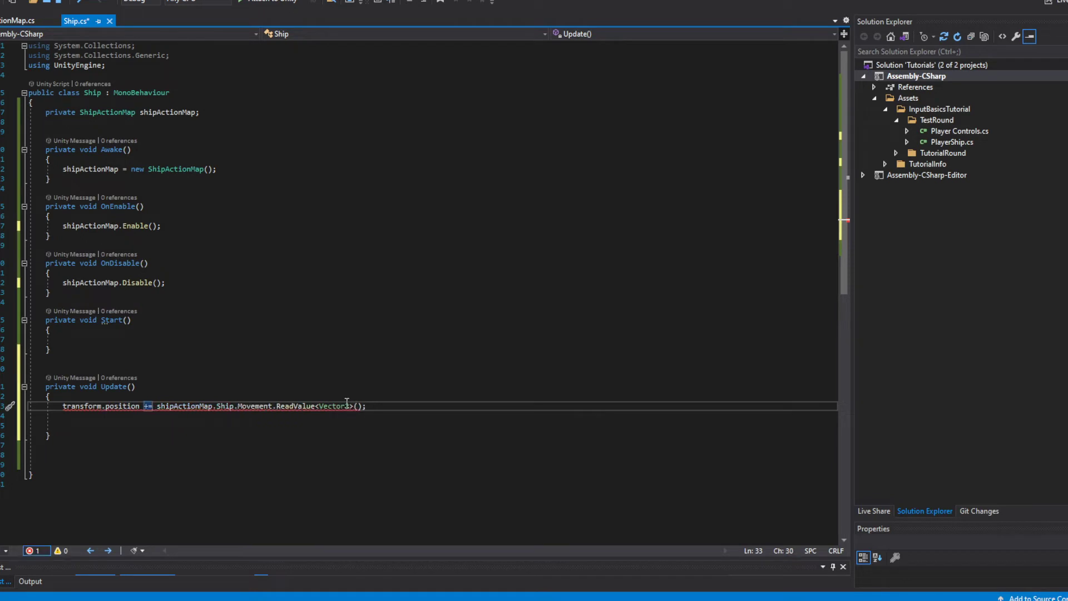
left_click(391, 405)
Add a [SerializeField] private float moveSpeed field below the shipActionMap field.
key("Left")
left_click(205, 121)
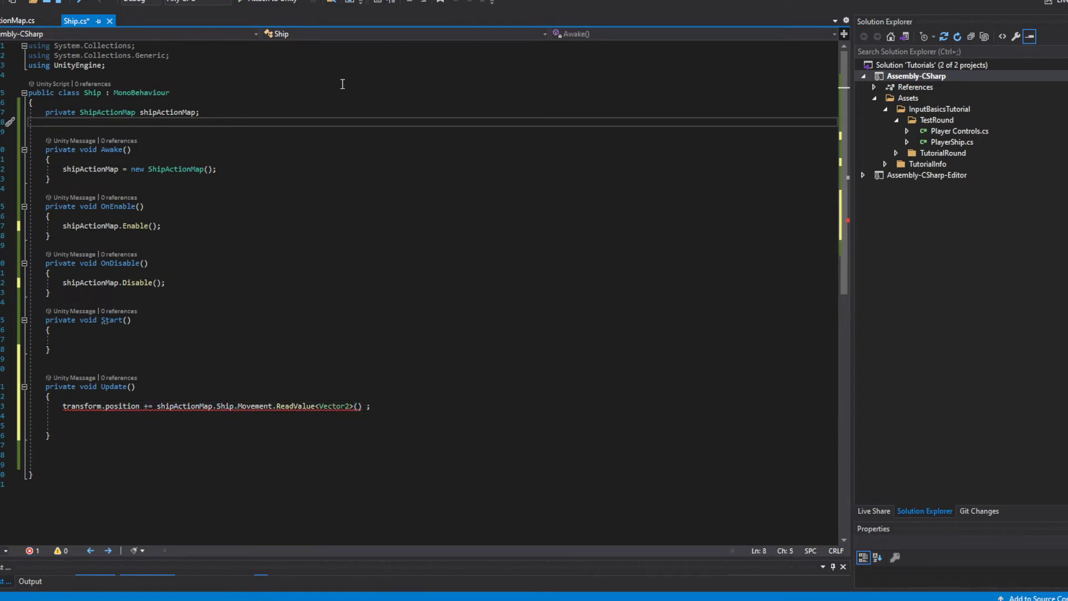
key("Return")
type("[SerializeField] pr")
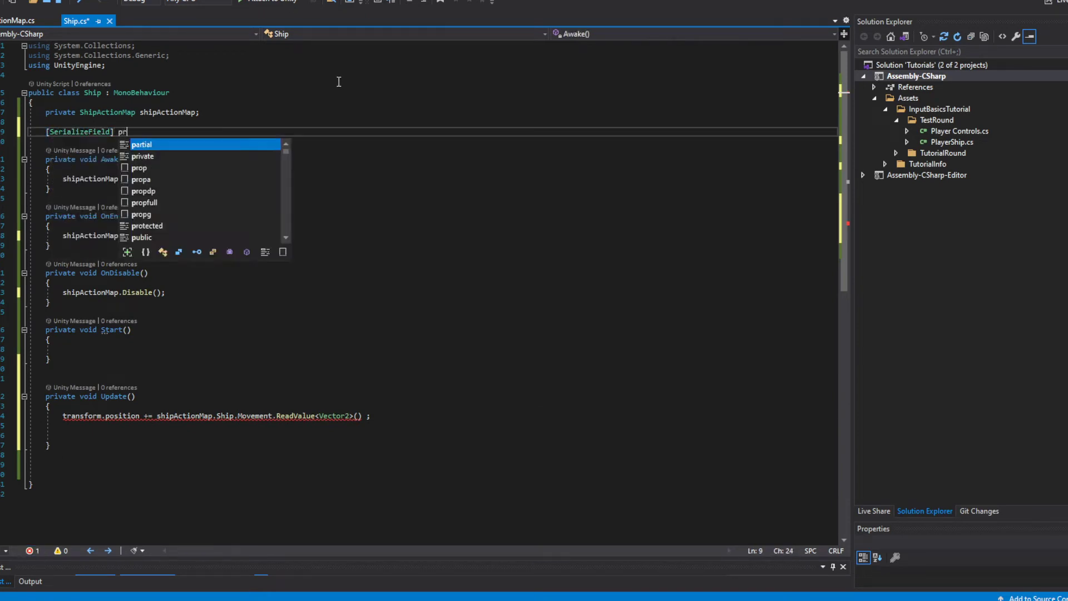
type("ivate float sp")
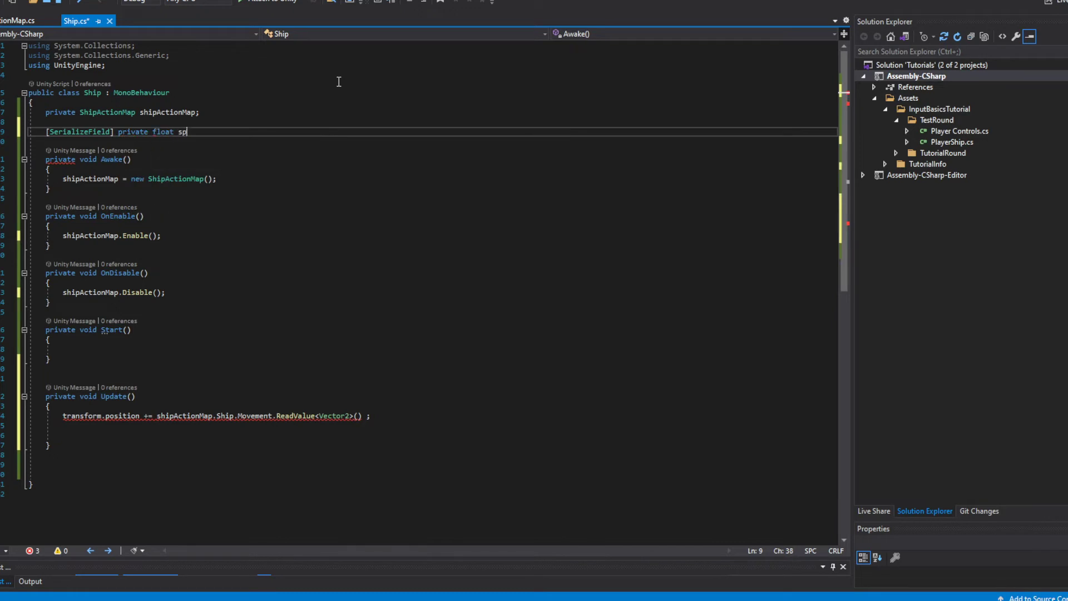
key("BackSpace")
key("BackSpace")
type("moveSpeed;")
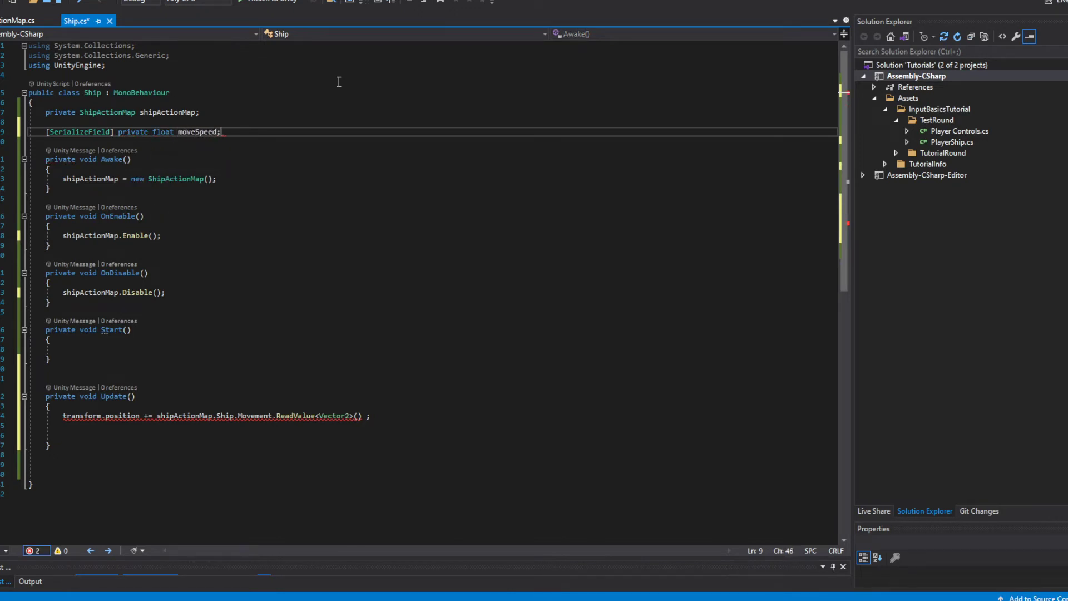
Multiply the movement by moveSpeed * Time.deltaTime and tidy the spacing.
left_click(362, 415)
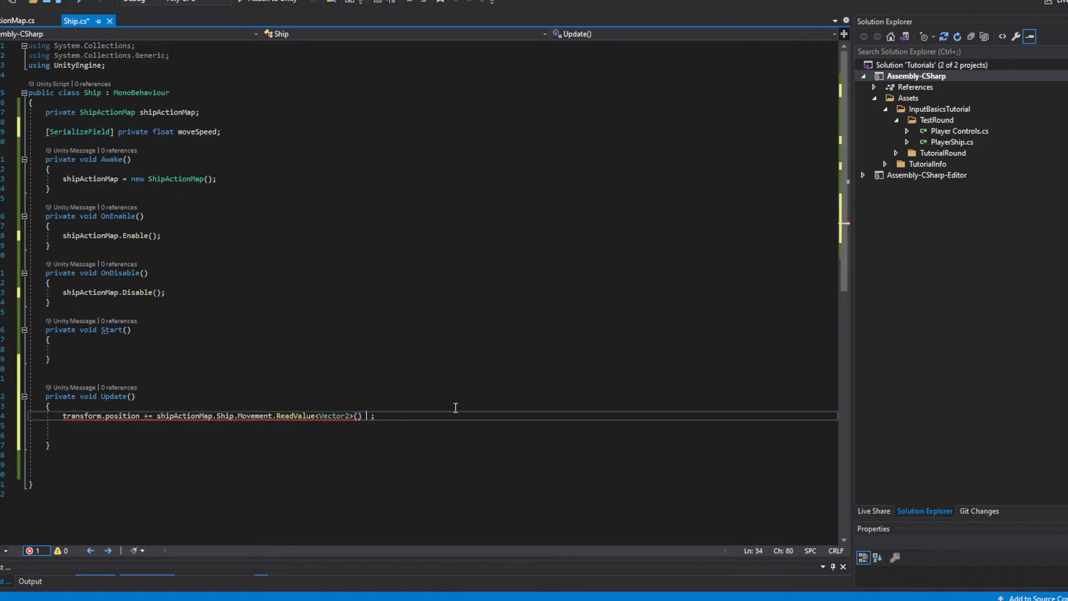
type("* moveSpeed")
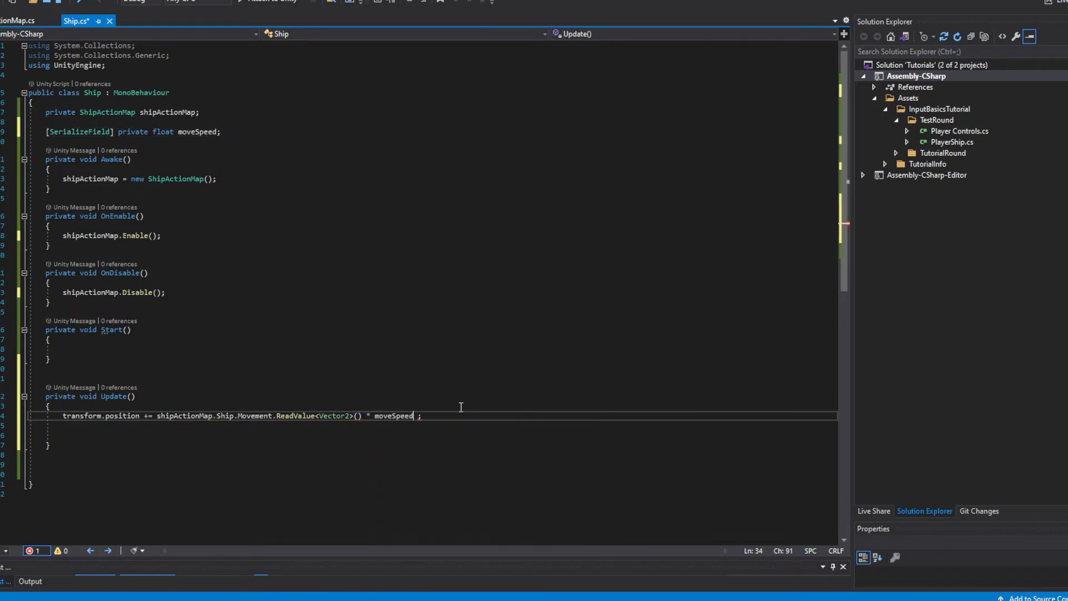
type(" *Time.d")
type("elta")
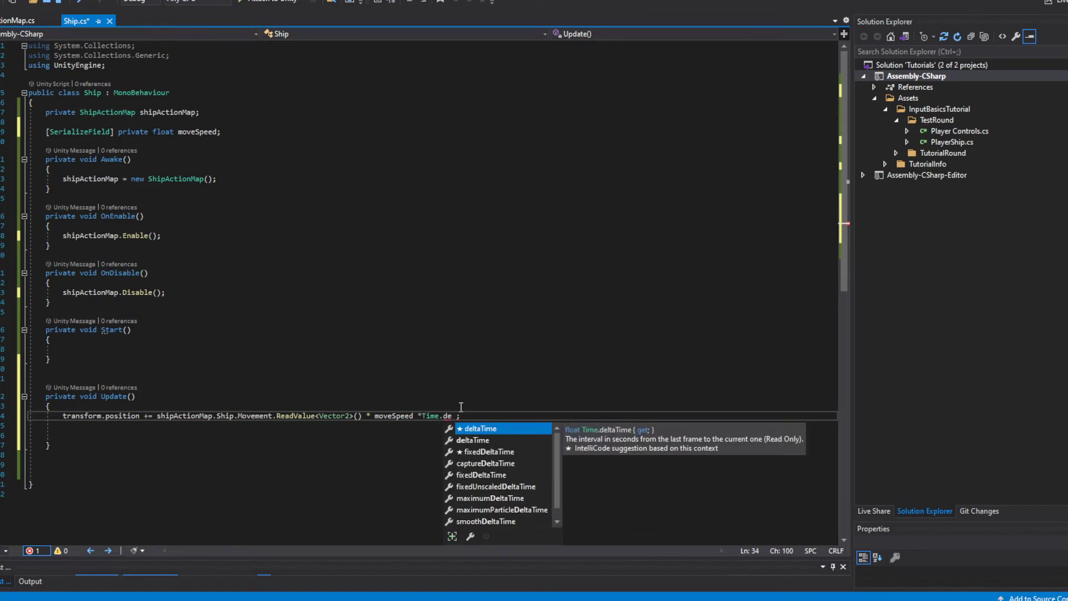
key("Tab")
key("Left")
key("Left")
key("Left")
key("Left")
key("Left")
key("Left")
key("Left")
key("Left")
key("Left")
key("Left")
key("Right")
key("Right")
key("Right")
key("Right")
key("Right")
key("Right")
key("Right")
key("Right")
key("Right")
key("Right")
key("Right")
key("Right")
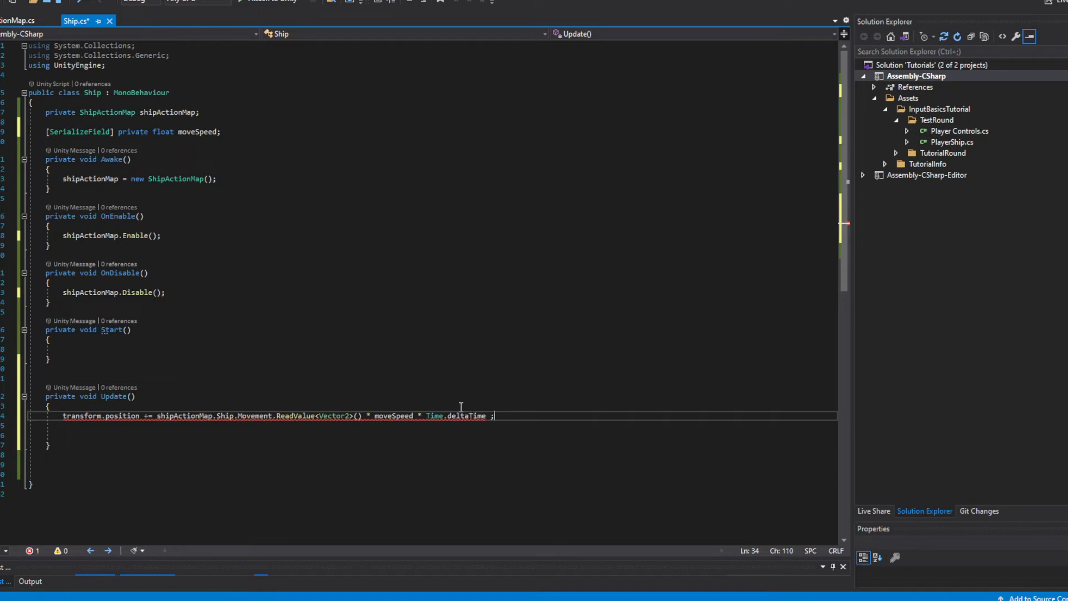
key("Delete")
Add a (Vector3) cast before shipActionMap in the Update() movement line.
left_click(157, 417)
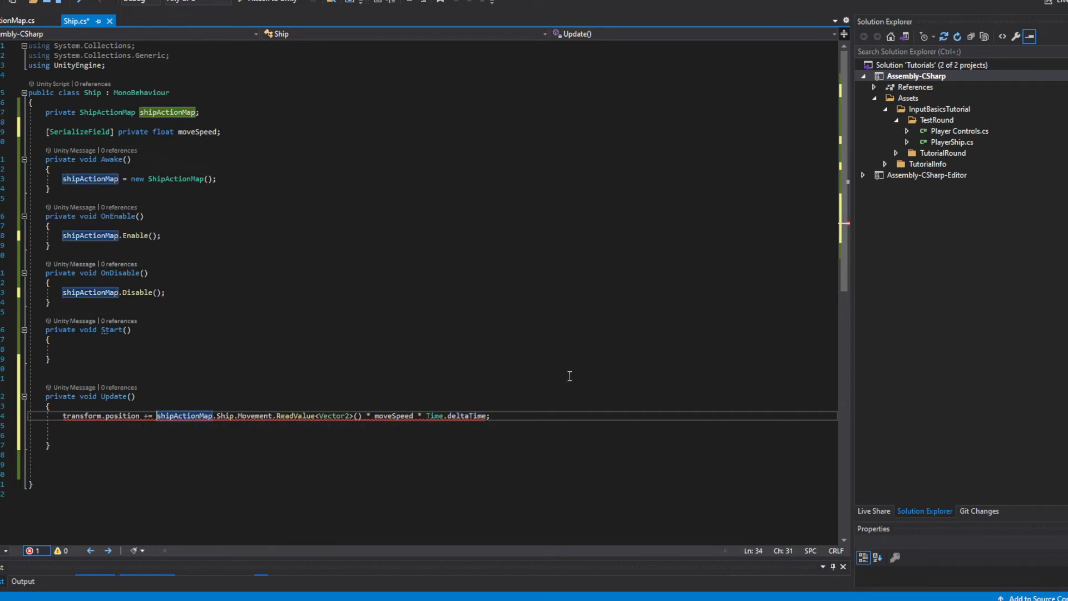
type("()")
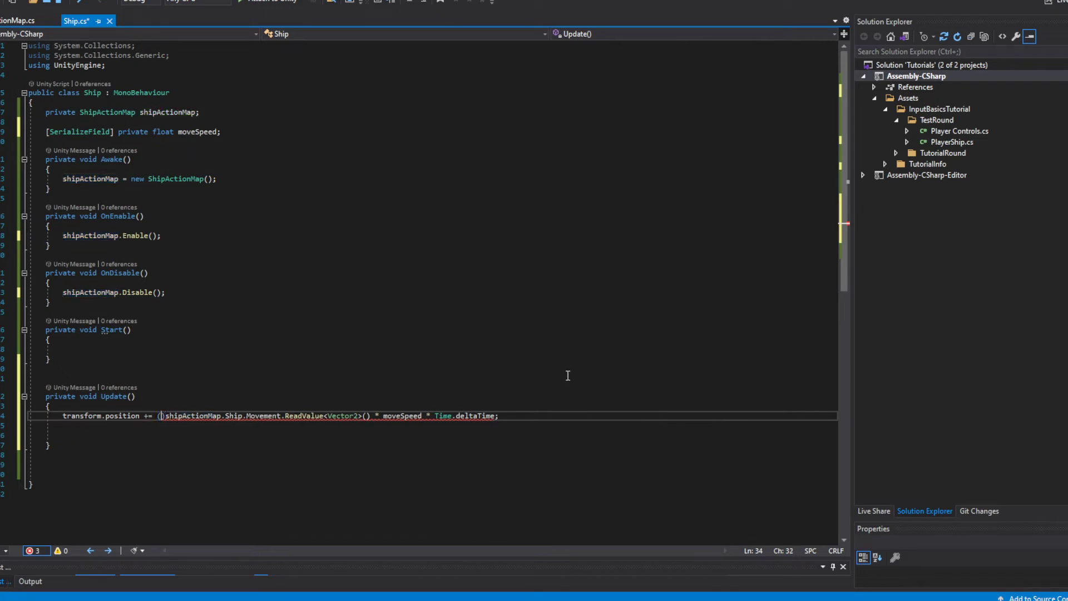
type("Vector3")
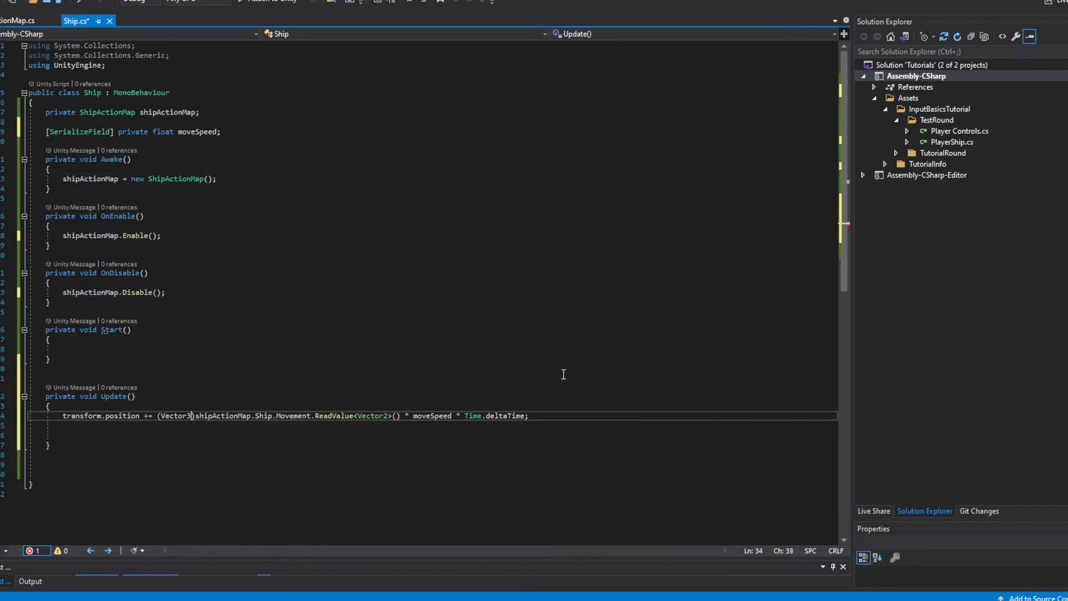
key("Right")
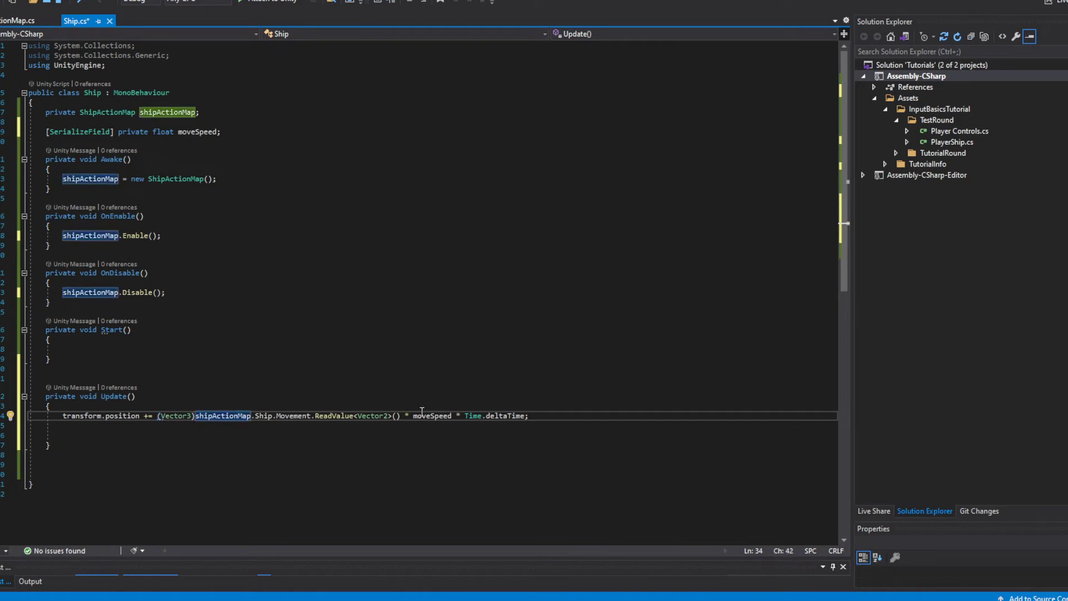
Review the cast Movement ReadValue and moveSpeed expression, then save Ship.cs.
left_click_drag(401, 415, 198, 418)
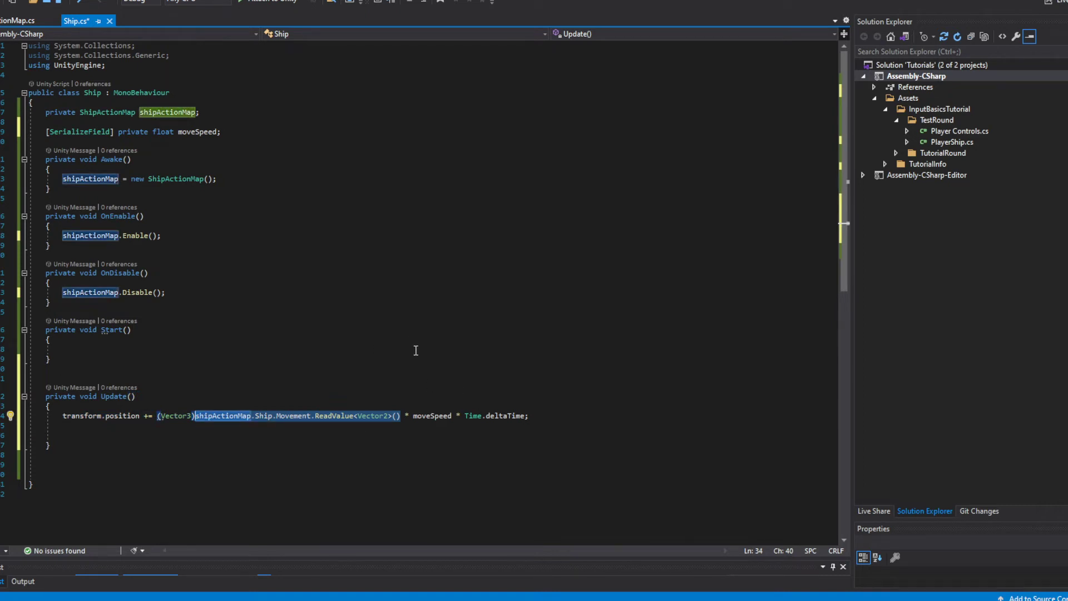
left_click(251, 377)
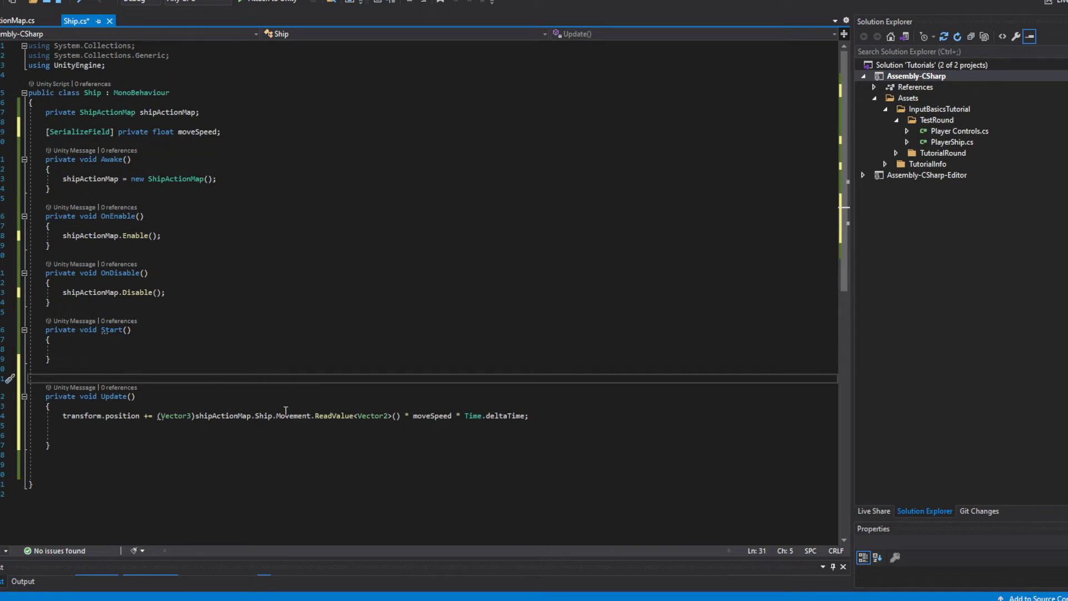
left_click_drag(194, 416, 381, 425)
left_click_drag(158, 416, 315, 416)
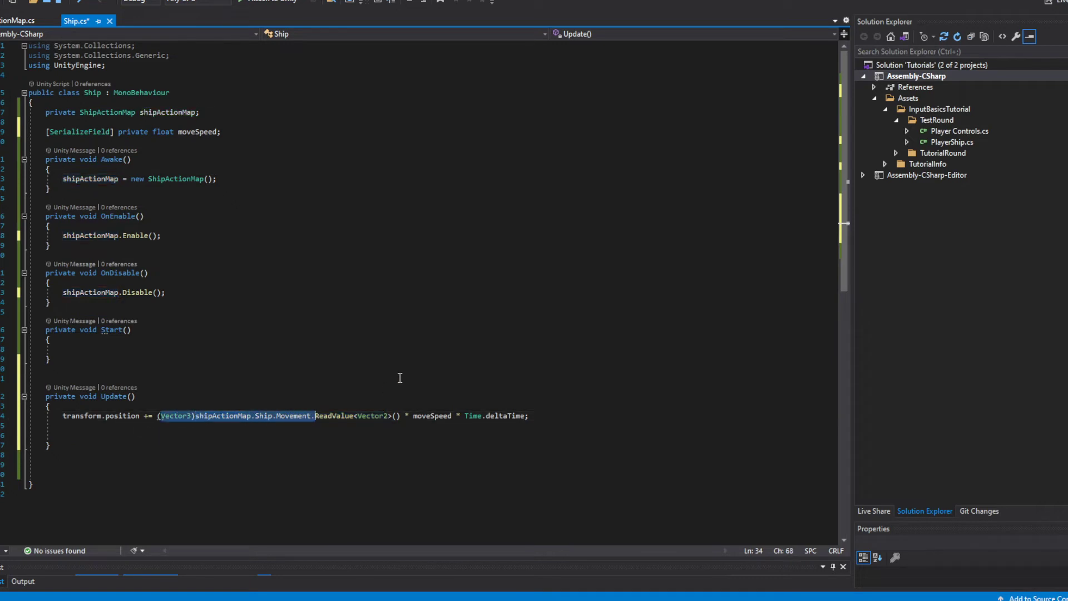
left_click_drag(405, 416, 523, 416)
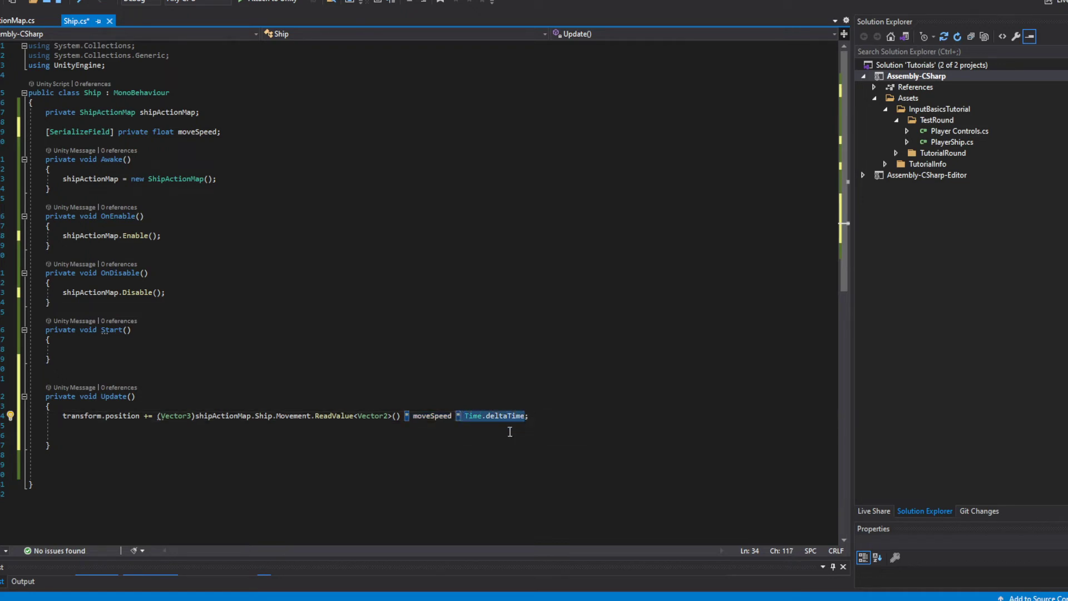
left_click(506, 435)
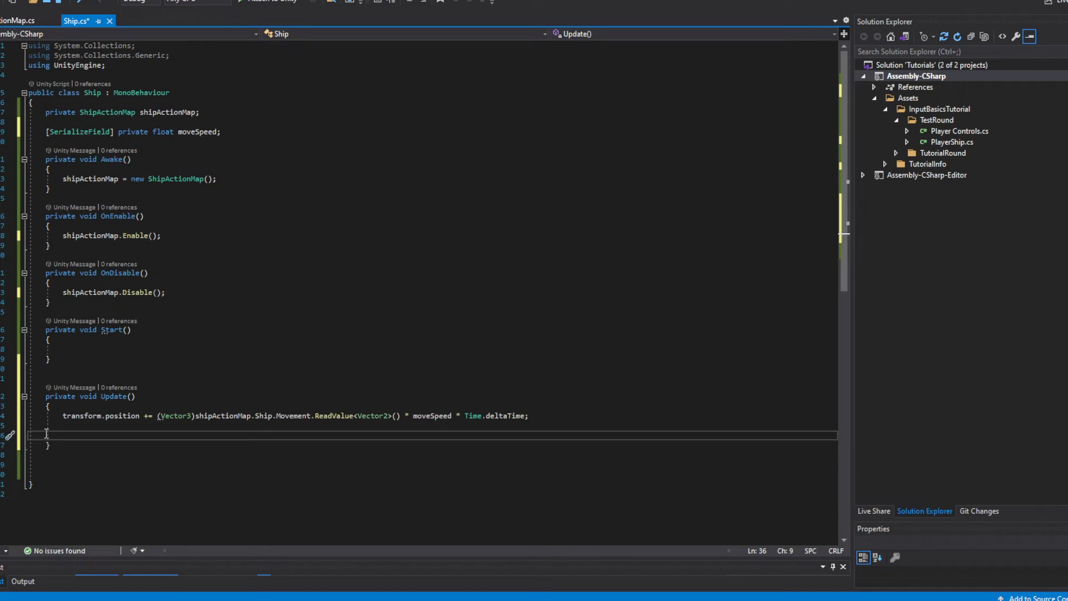
key("ctrl+s")
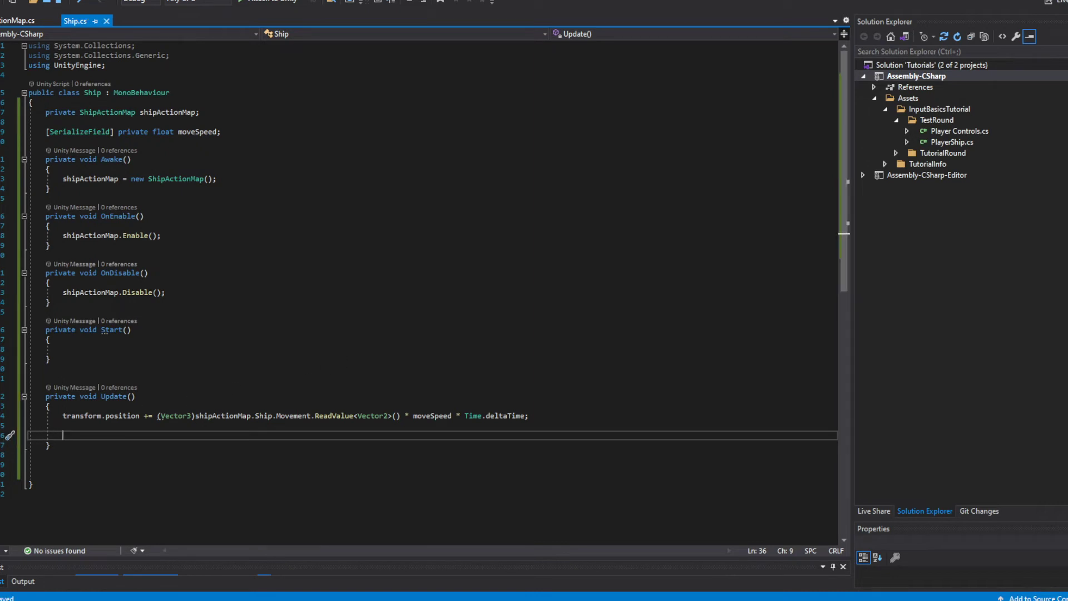
Back in Unity, confirm the Ship's Move Speed is 0 in the Inspector and enter Play mode.
key("alt+Tab")
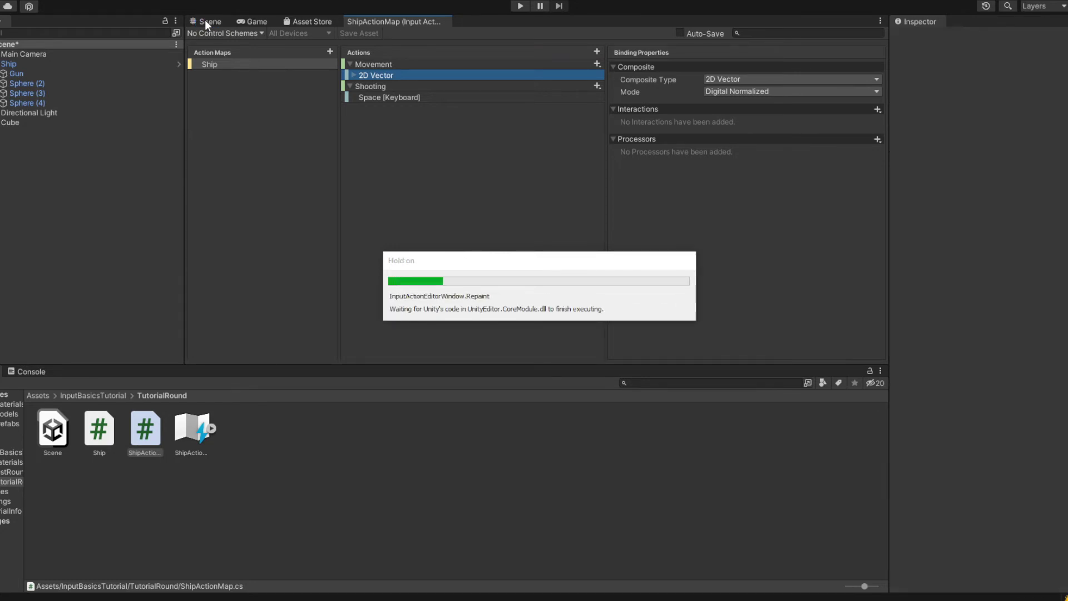
left_click(206, 20)
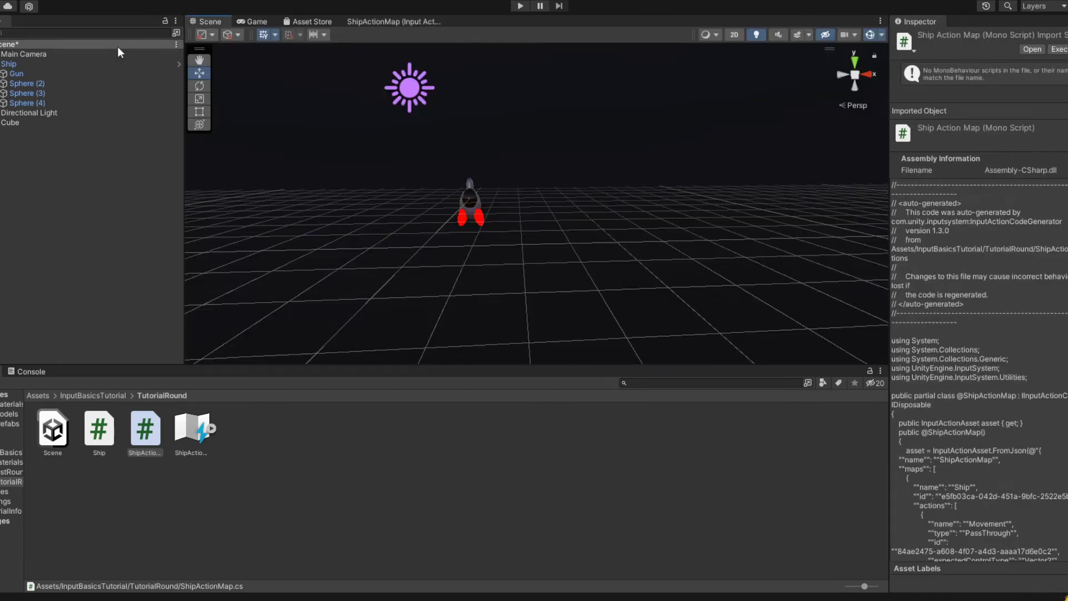
left_click(18, 63)
left_click(1065, 361)
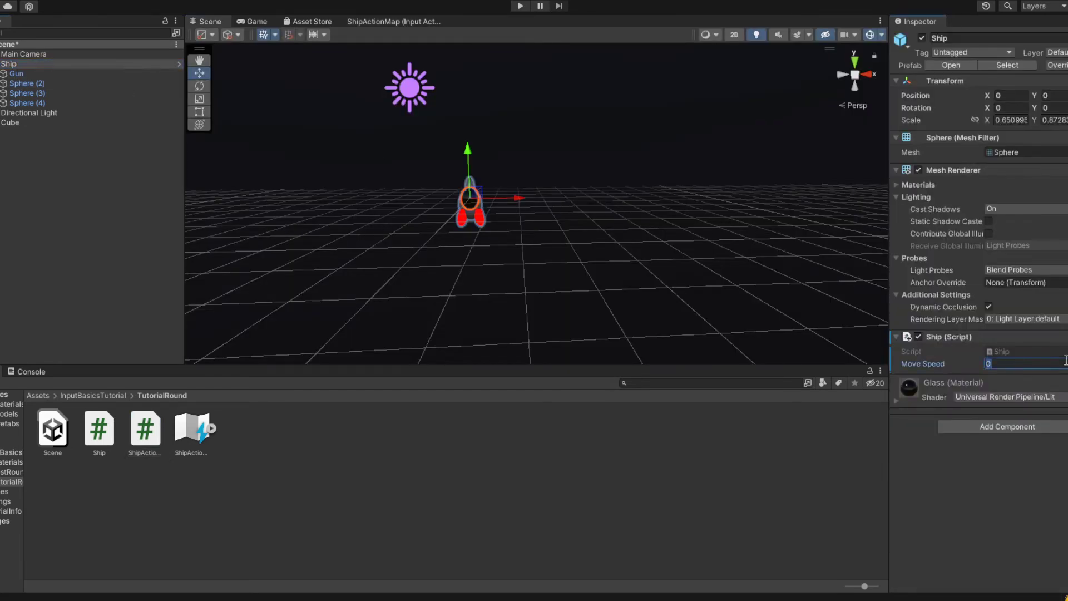
left_click(638, 348)
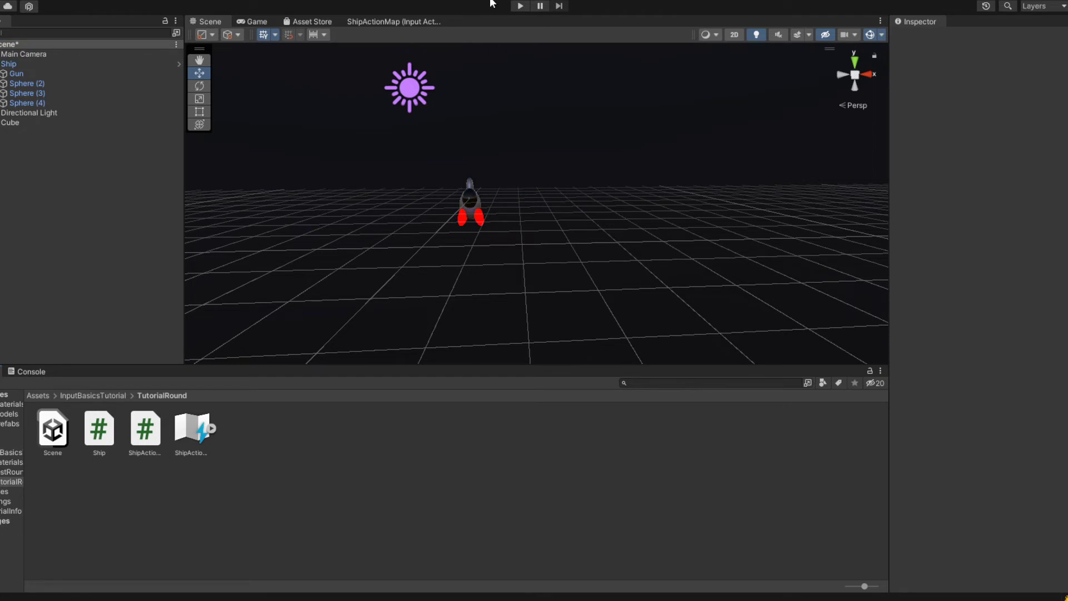
left_click(526, 10)
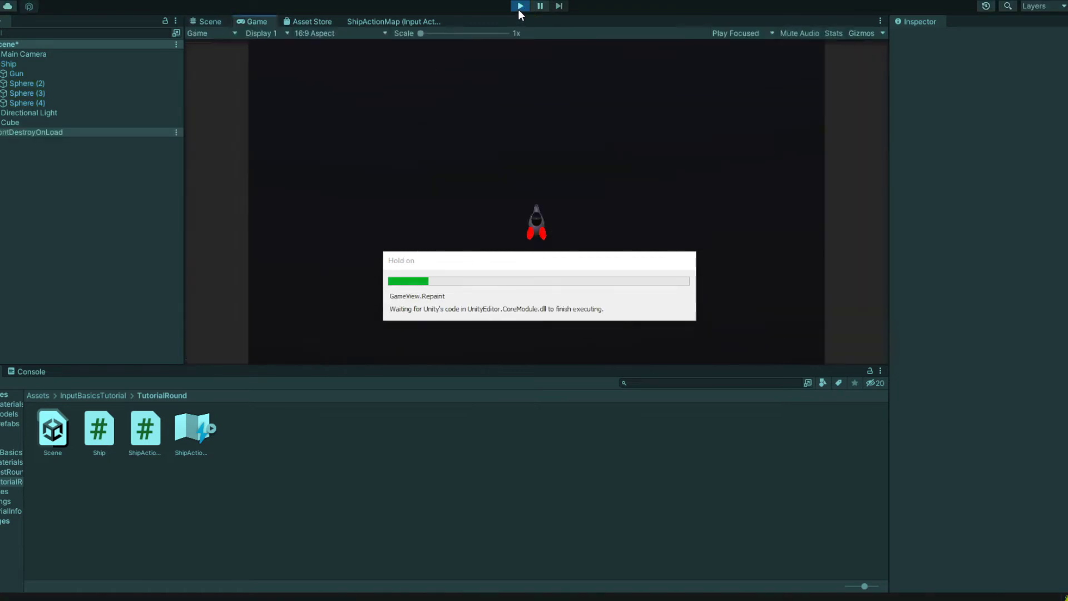
Steer the ship up, down, left and right with W, A, S, D, then stop play mode.
key("w")
key("a")
key("s")
key("d")
key("a")
key("d")
key("s")
key("a")
key("w")
key("d")
key("d")
key("s")
key("w")
key("s")
key("a")
key("d")
key("w")
key("a")
key("s")
key("d")
key("a")
key("a")
key("w")
key("d")
key("s")
key("a")
key("a")
key("w")
key("d")
key("s")
key("a")
key("a")
key("w")
key("d")
key("a")
key("a")
key("s")
key("a")
key("d")
key("w")
key("a")
key("s")
key("d")
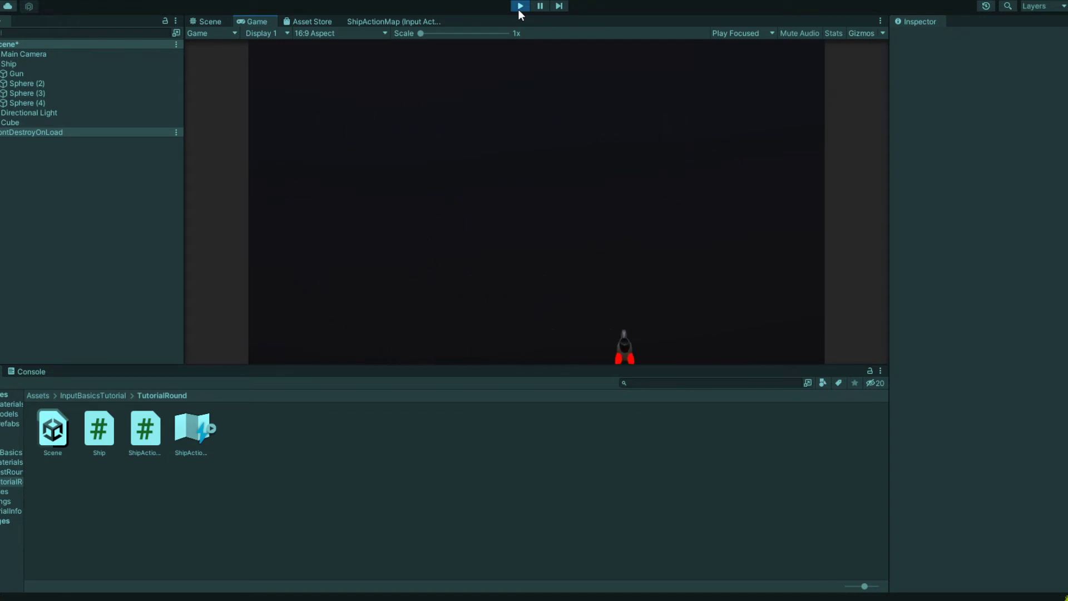
key("w")
key("d")
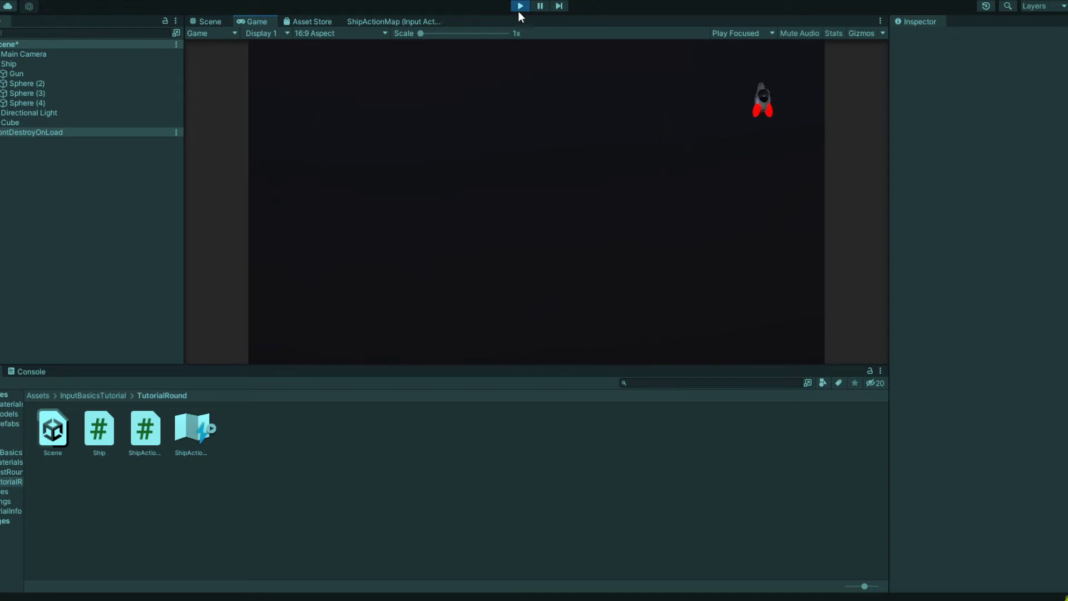
left_click(520, 6)
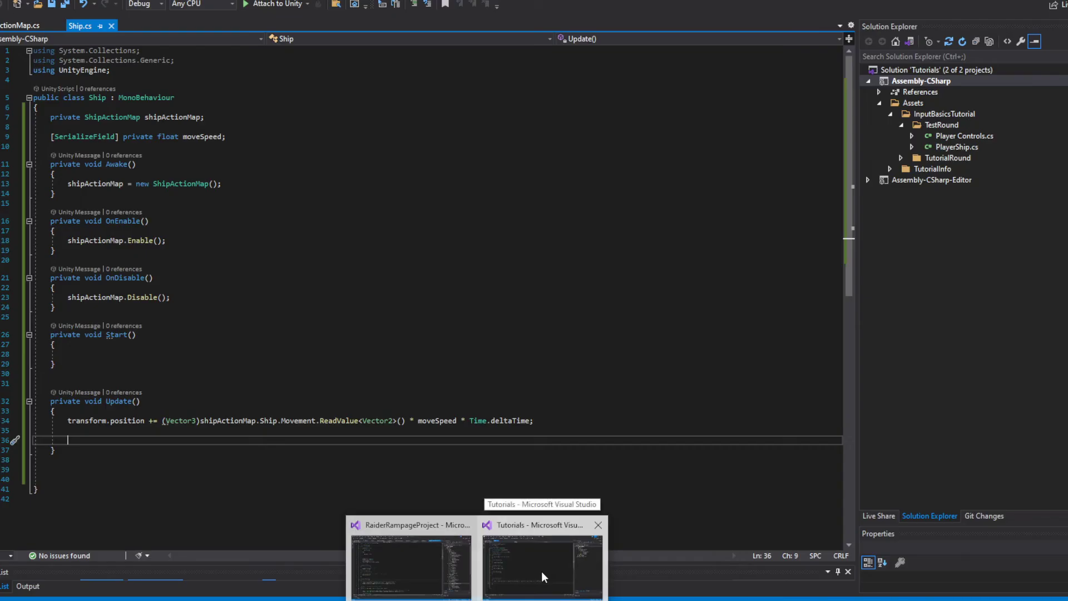
Copy the shipActionMap.Ship.Movement path from Update() into Start().
left_click(542, 572)
left_click(215, 354)
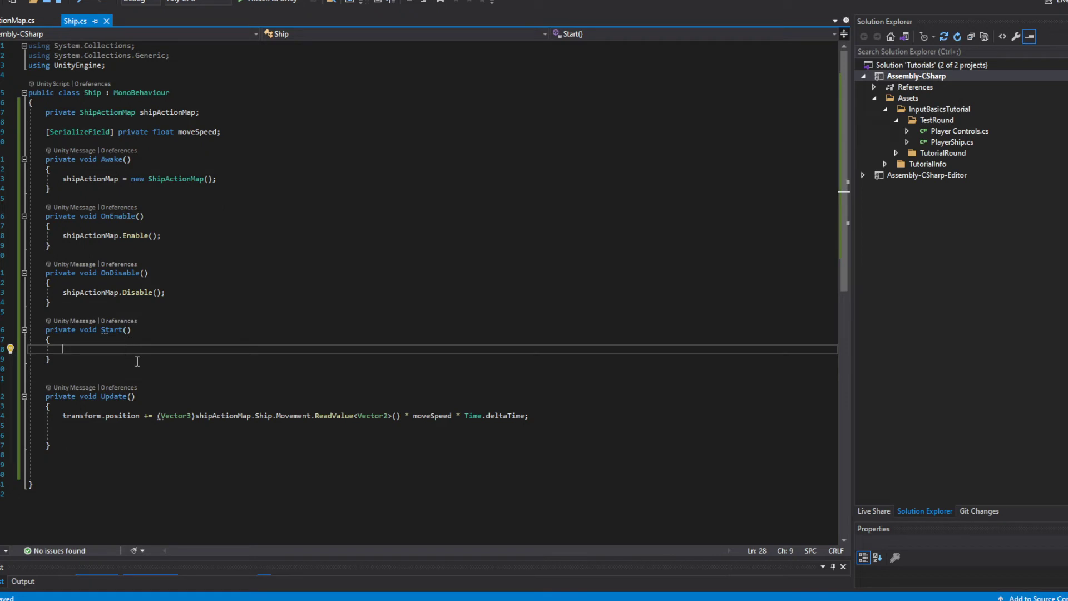
left_click(312, 416)
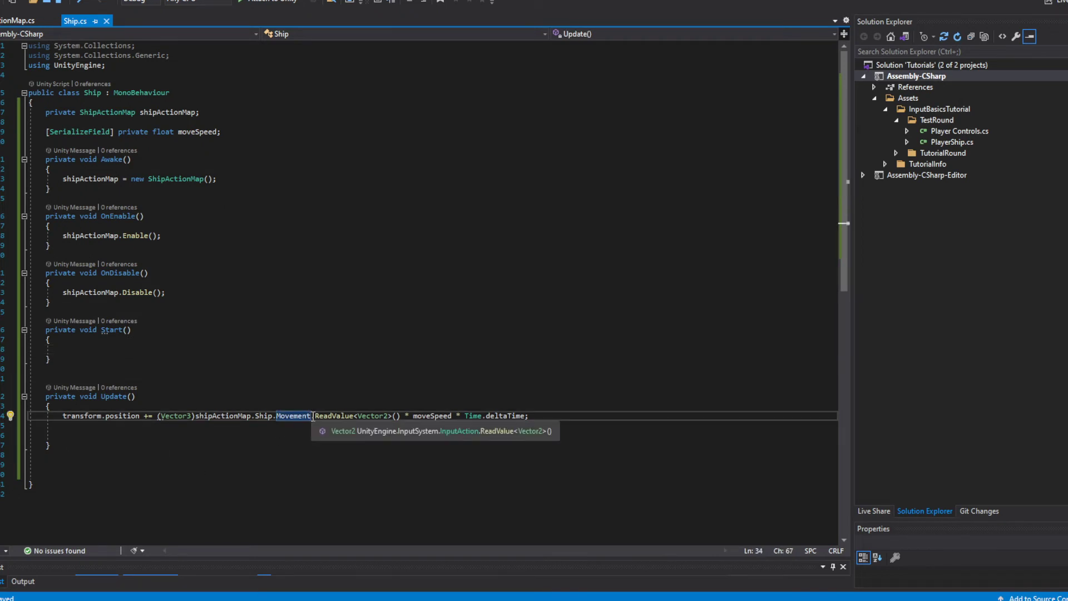
key("Down")
key("Down")
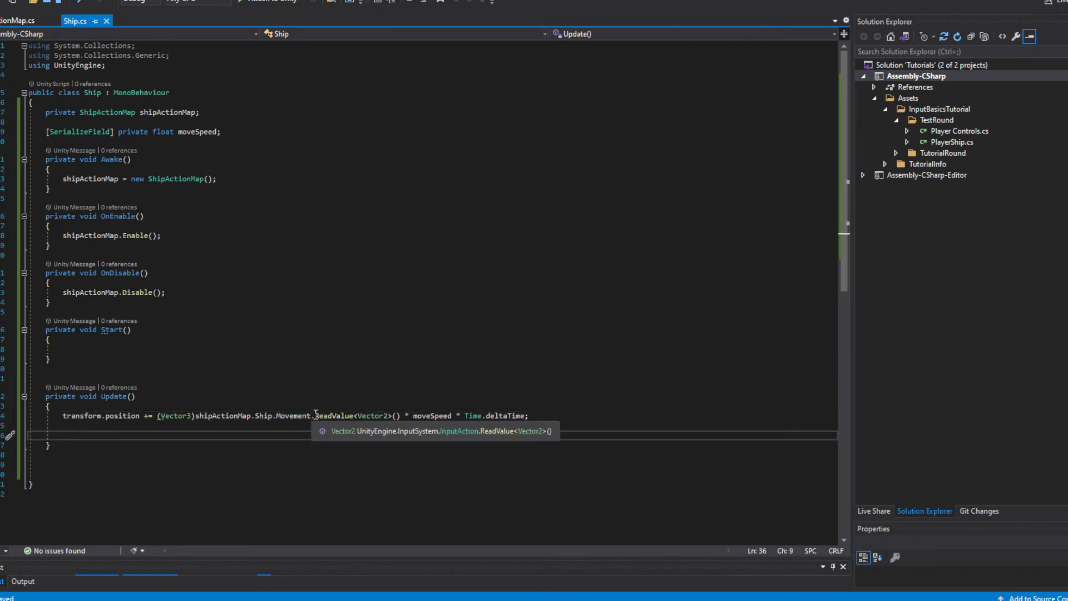
left_click_drag(315, 416, 196, 416)
key("ctrl+c")
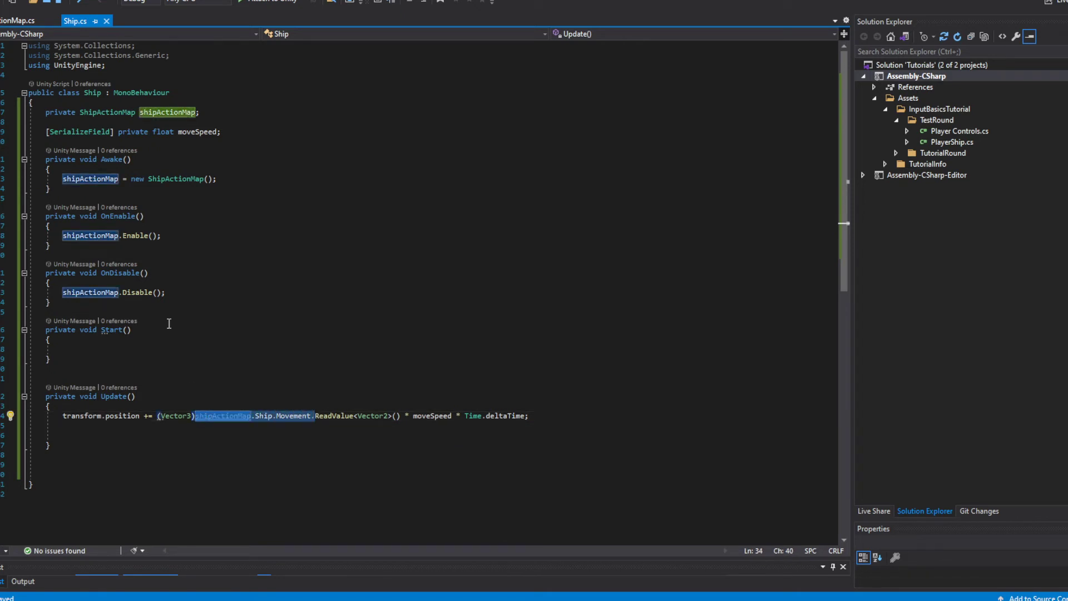
left_click(145, 351)
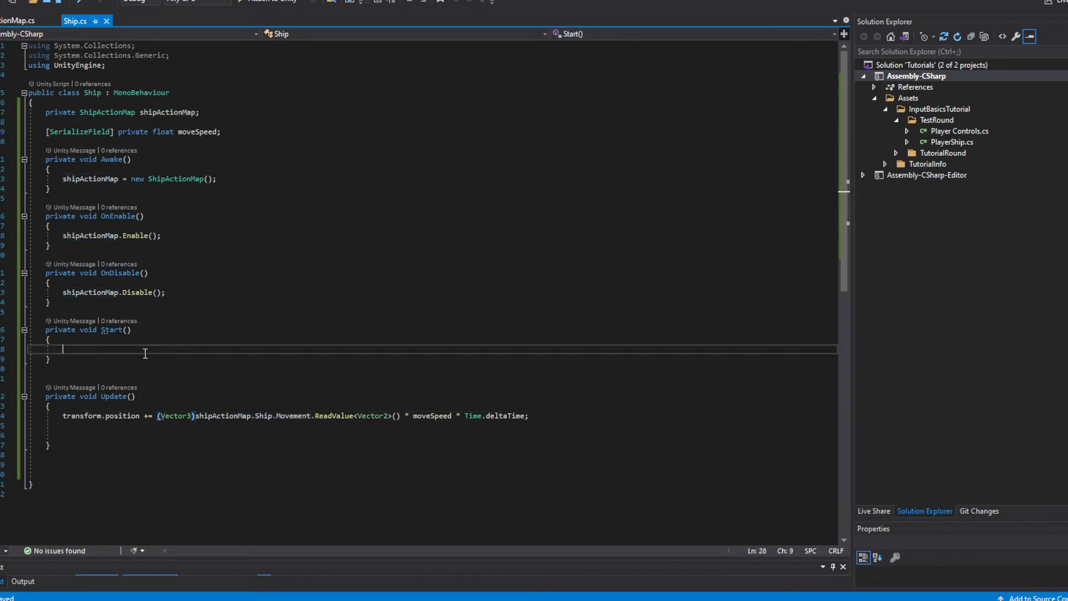
key("ctrl+v")
Change it to shipActionMap.Ship.Shooting.performed += context => Shoot(context).
key("BackSpace")
key("BackSpace")
key("BackSpace")
key("BackSpace")
key("BackSpace")
key("BackSpace")
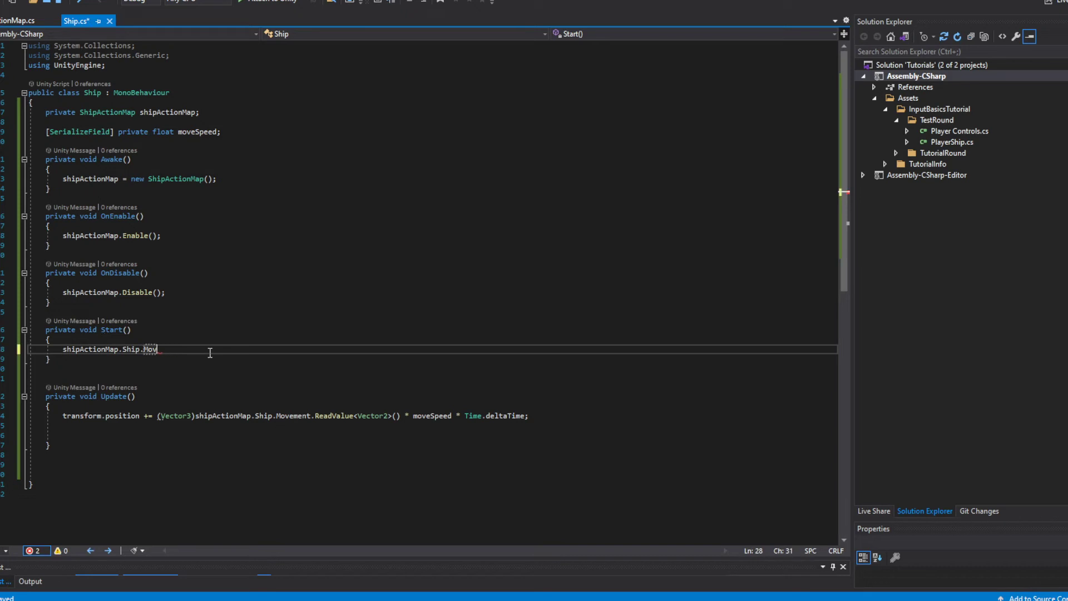
key("BackSpace")
key("BackSpace")
key("BackSpace")
type("s")
key("Down")
key("Tab")
type(".p")
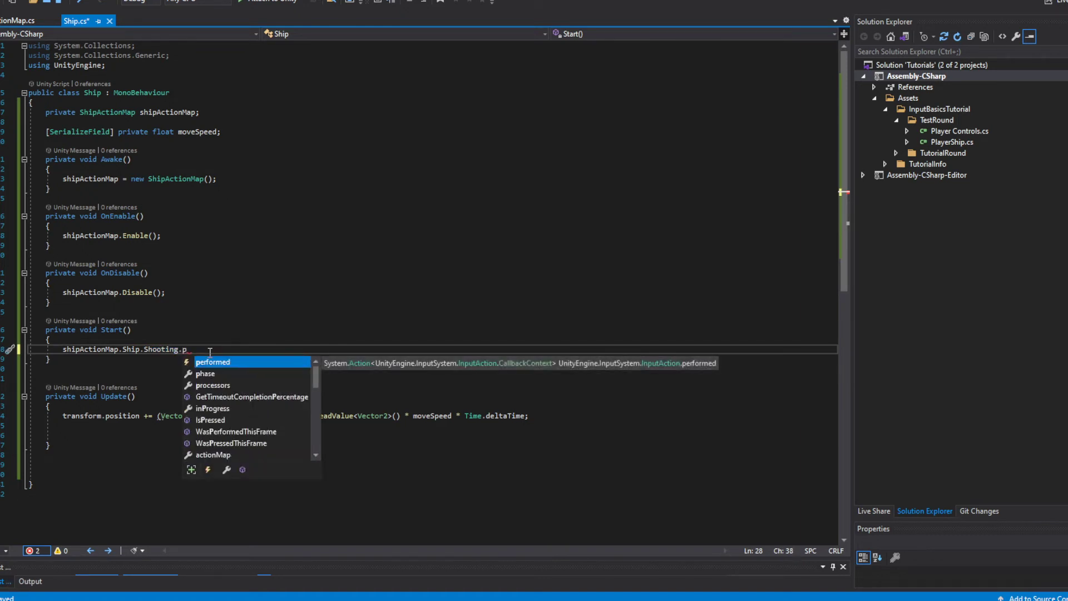
key("Tab")
type("+= cont")
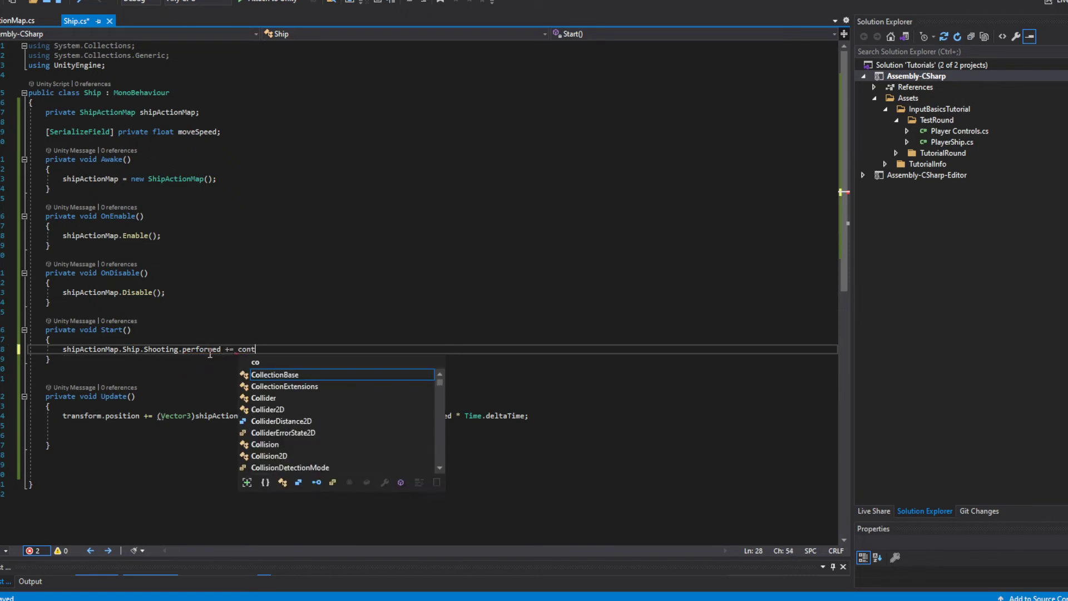
type("ext =")
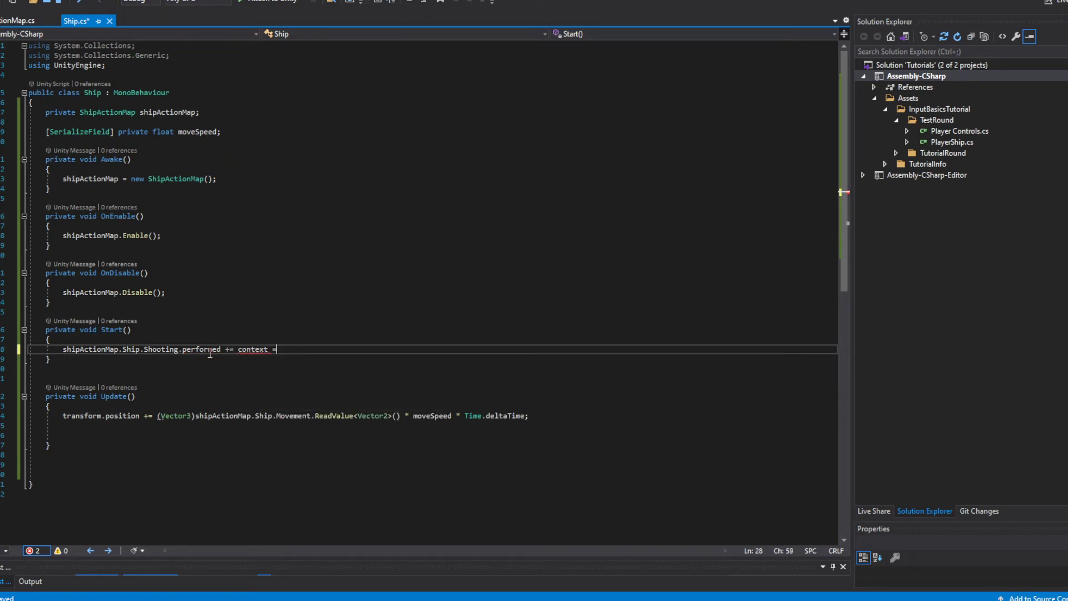
type(">")
type("Shoot(")
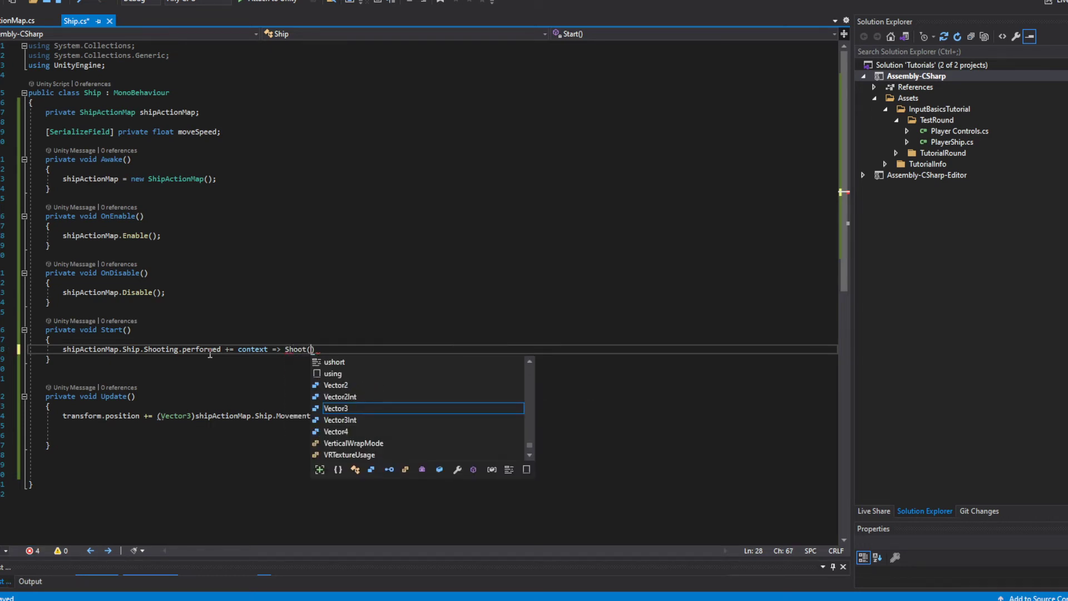
type("con")
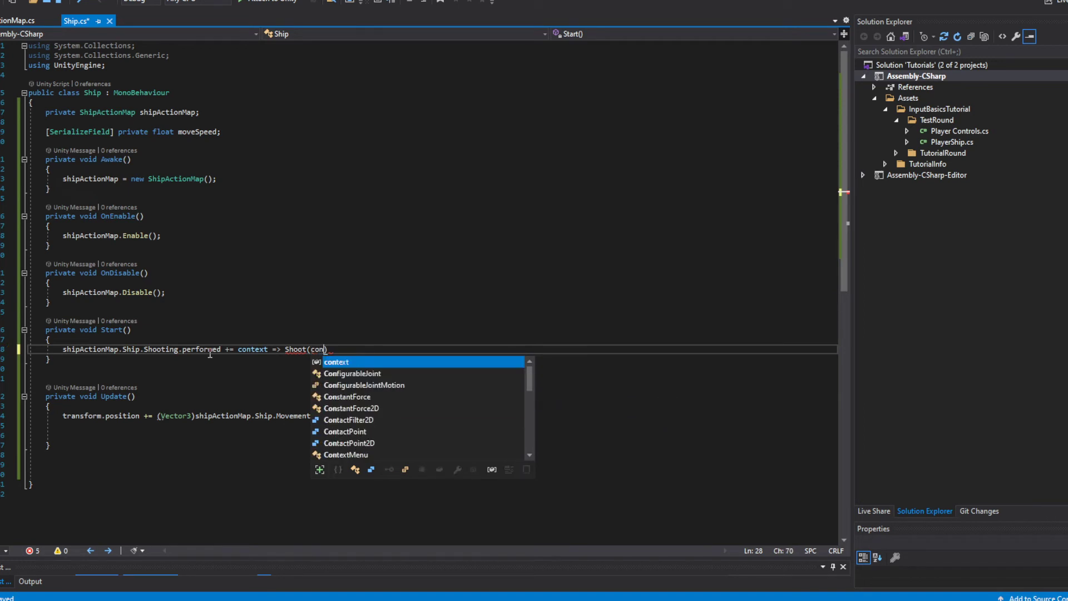
type("text)")
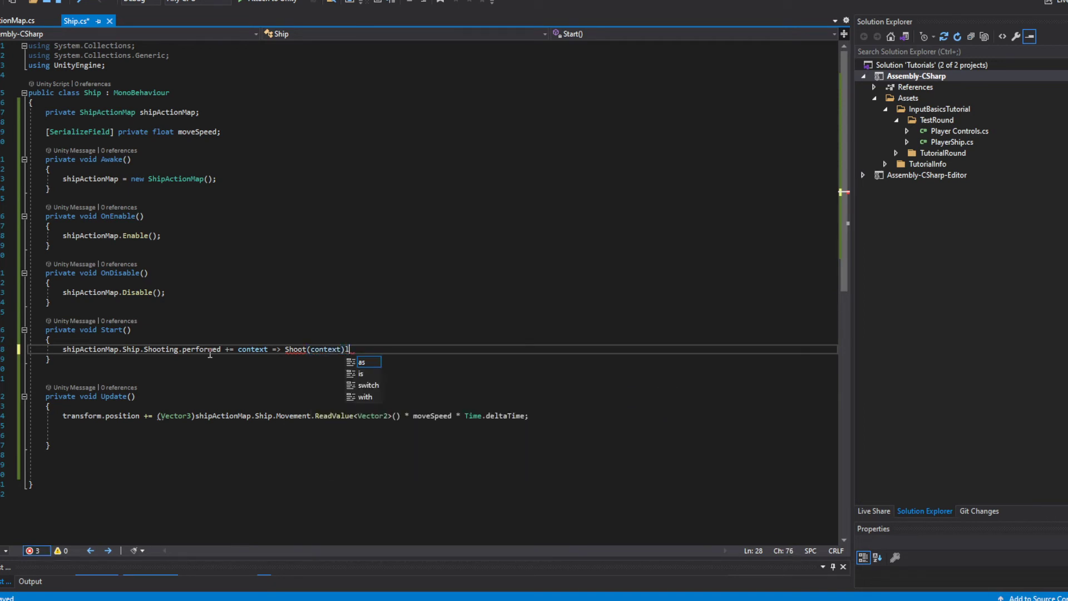
key("BackSpace")
End the subscription with a semicolon and declare private void Shoot() with braces below Update().
type(";")
left_click(53, 473)
left_click(85, 465)
key("Return")
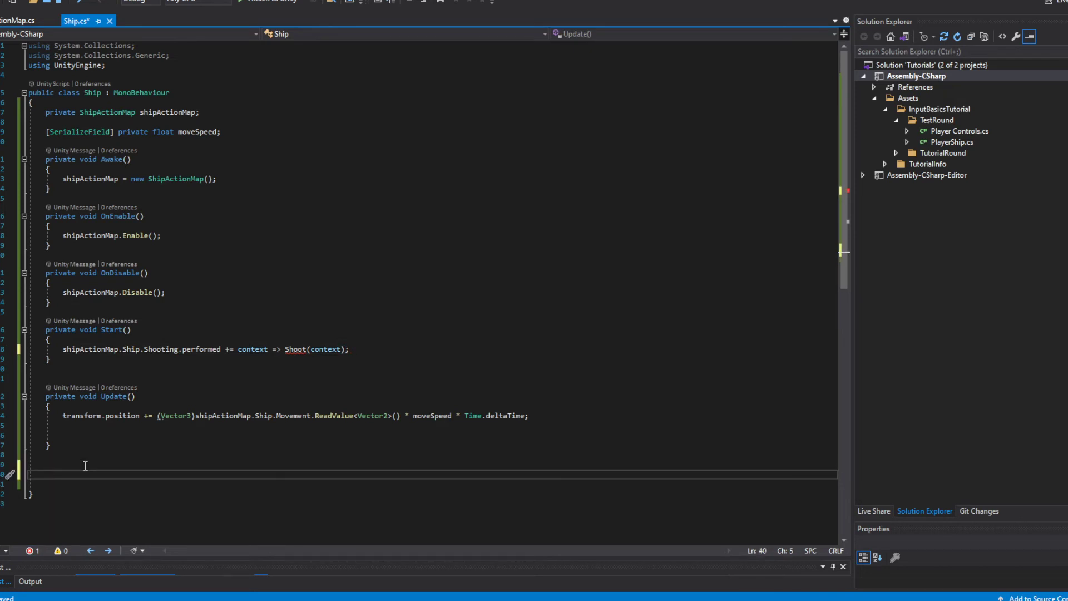
type("private void Shhot(")
key("Left")
key("Left")
key("Left")
key("Left")
key("Delete")
type("o")
key("End")
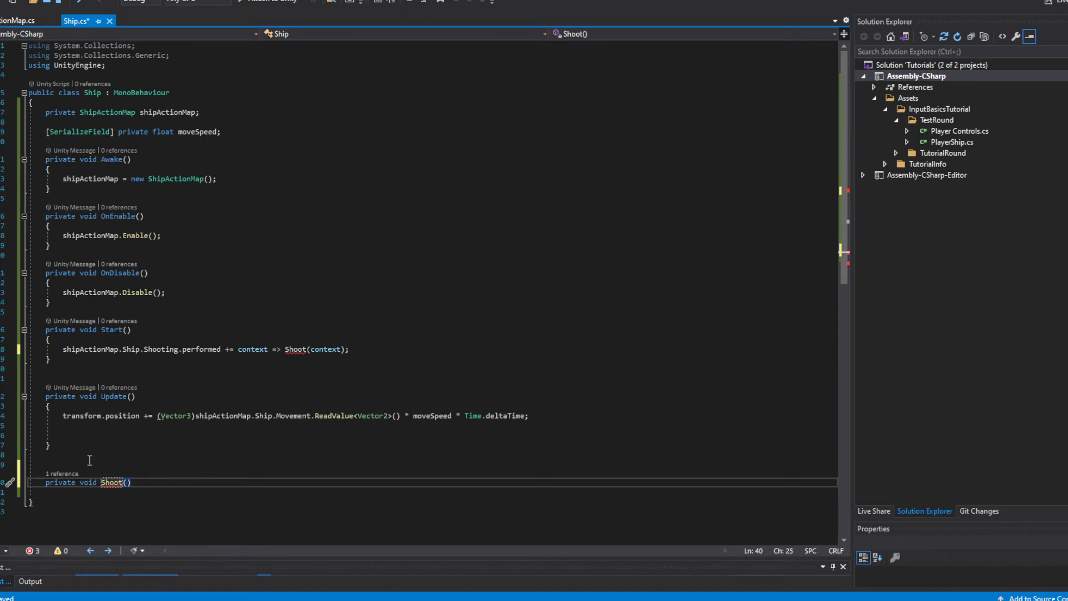
key("Return")
type("{")
Add a 'using UnityEngine.InputSystem;' directive at the top of Ship.cs.
key("Return")
left_click(166, 76)
key("Return")
key("Return")
key("Up")
type("usi")
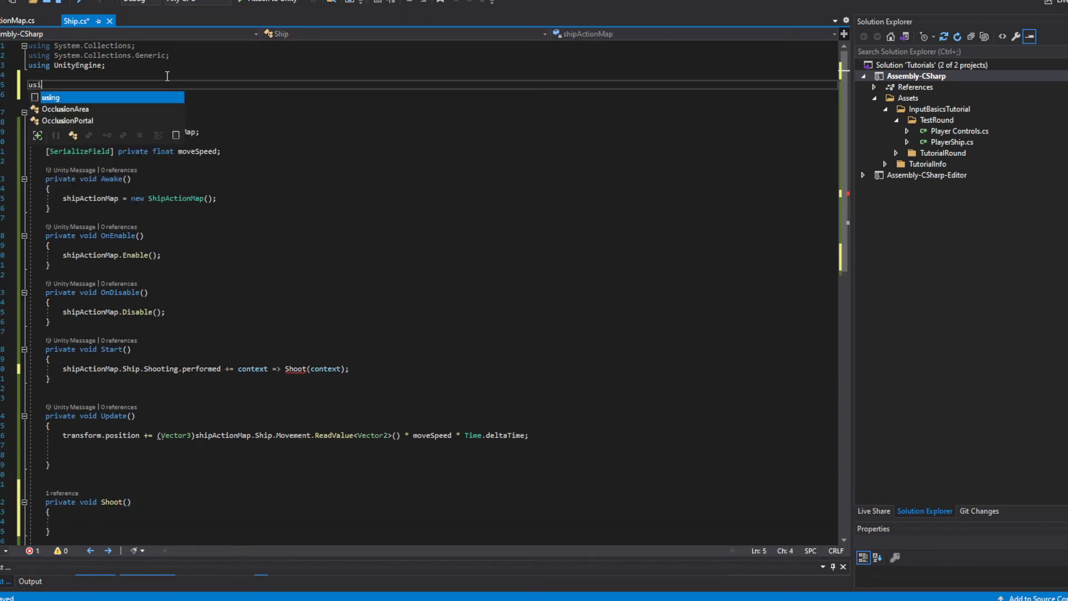
type("ng Unit")
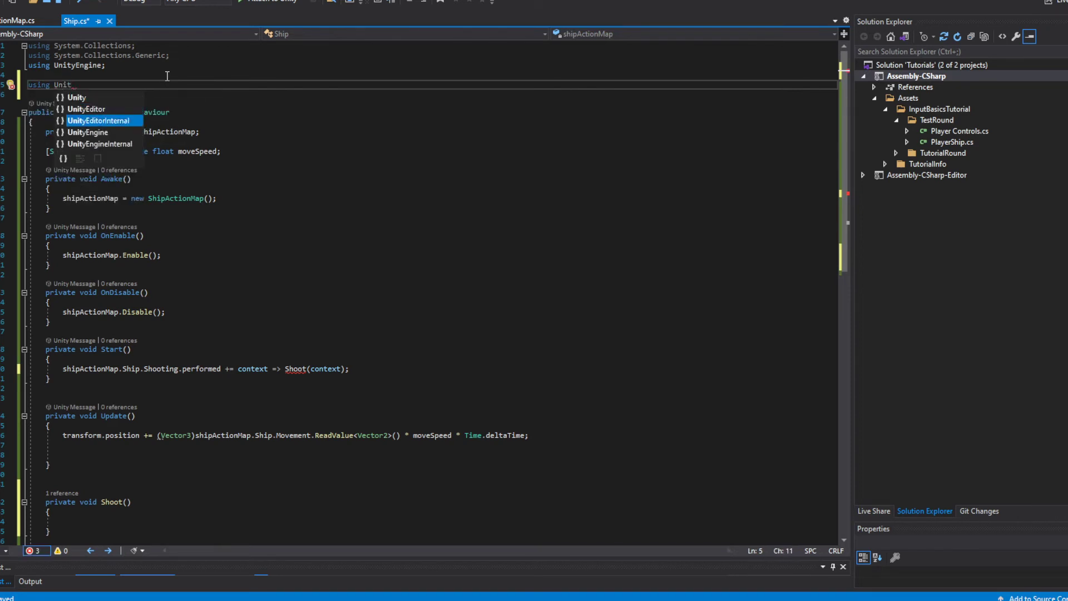
key("Tab")
type(".")
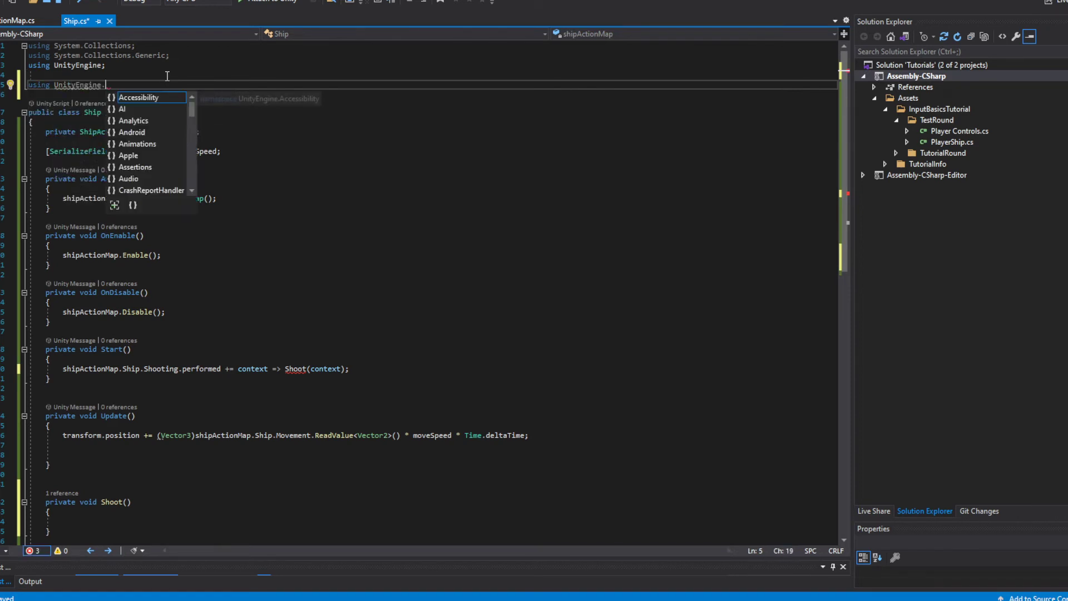
type("inp")
key("Tab")
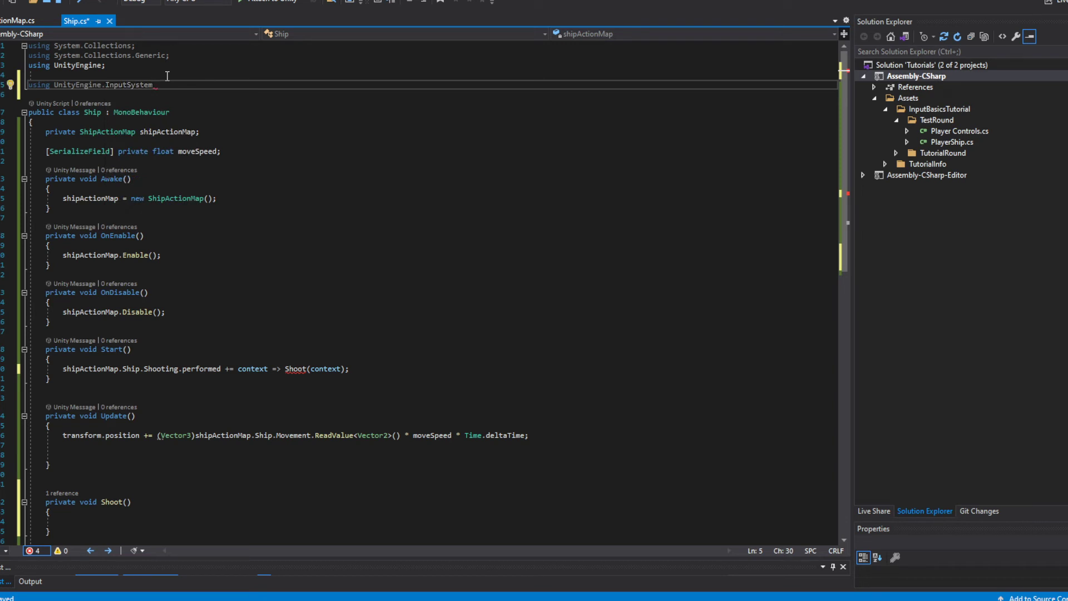
type(";")
Give Shoot() an InputAction.CallbackContext context parameter.
left_click(123, 502)
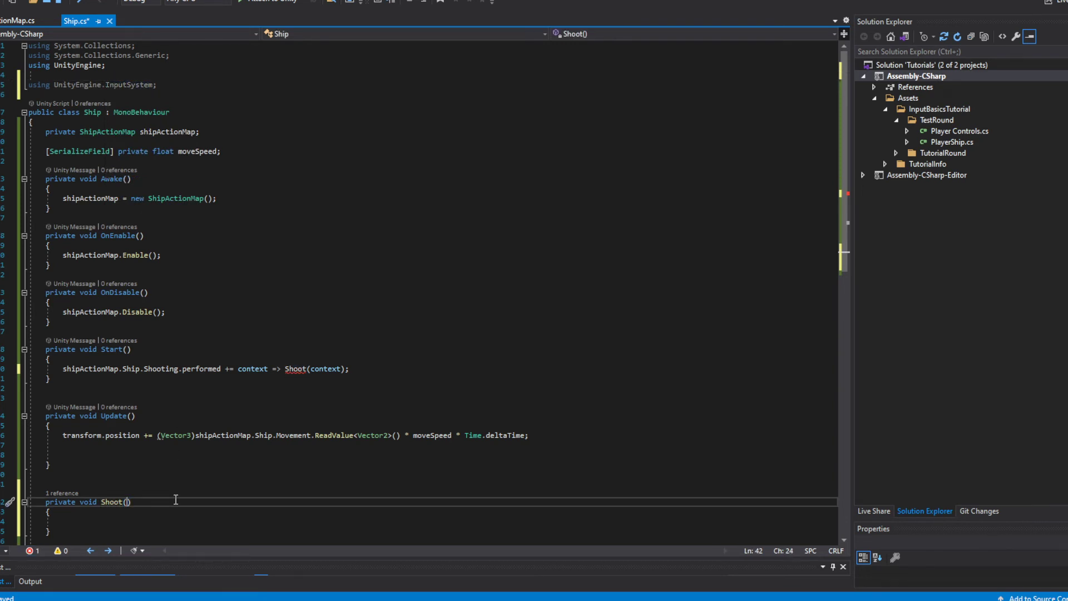
type("Imp")
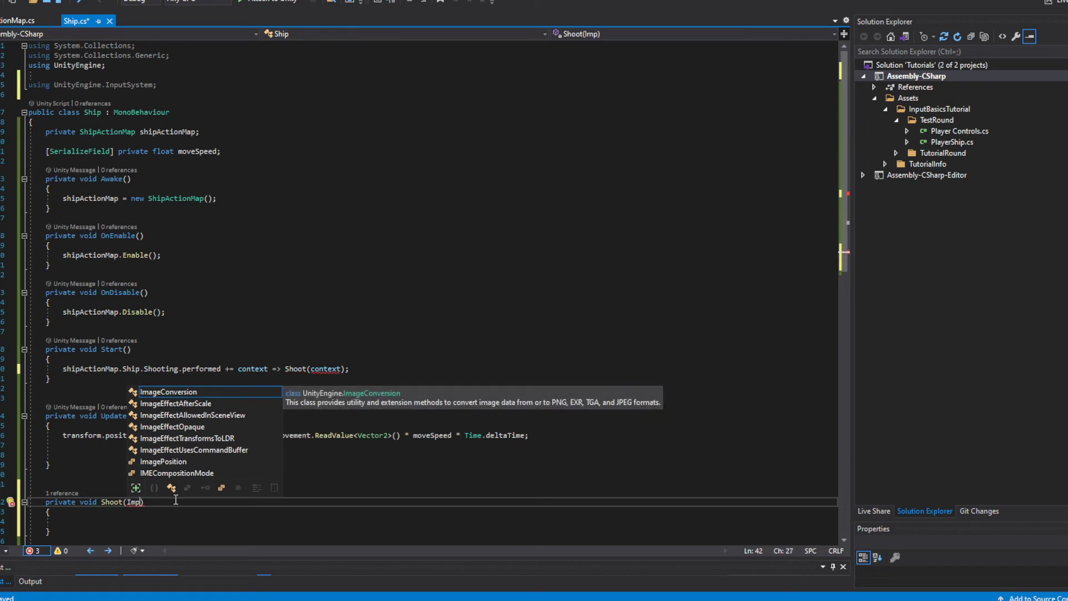
key("BackSpace")
key("BackSpace")
type("nputAction")
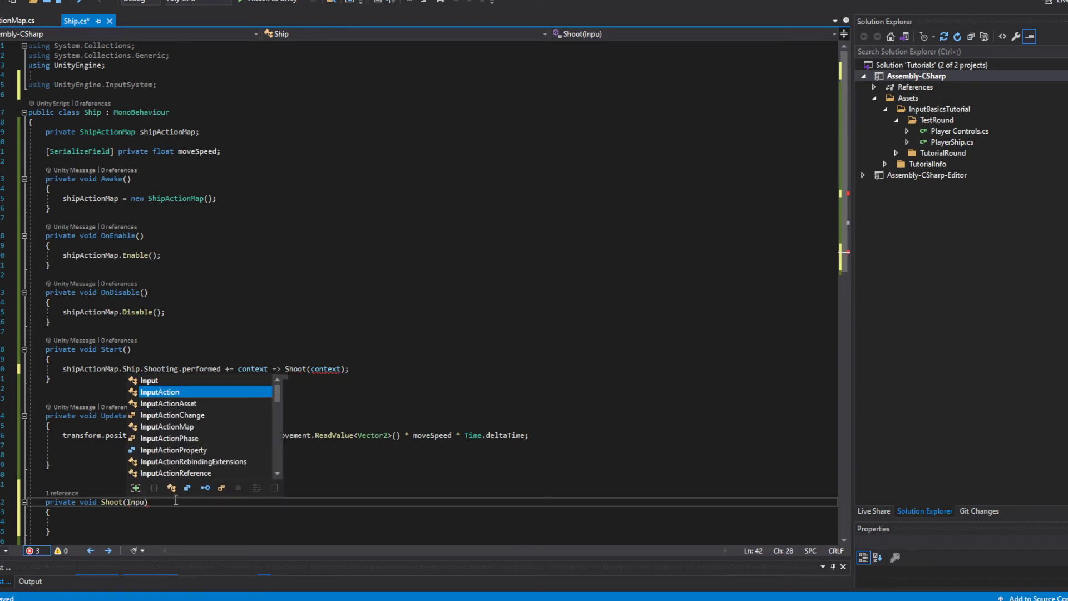
key("Tab")
type(".")
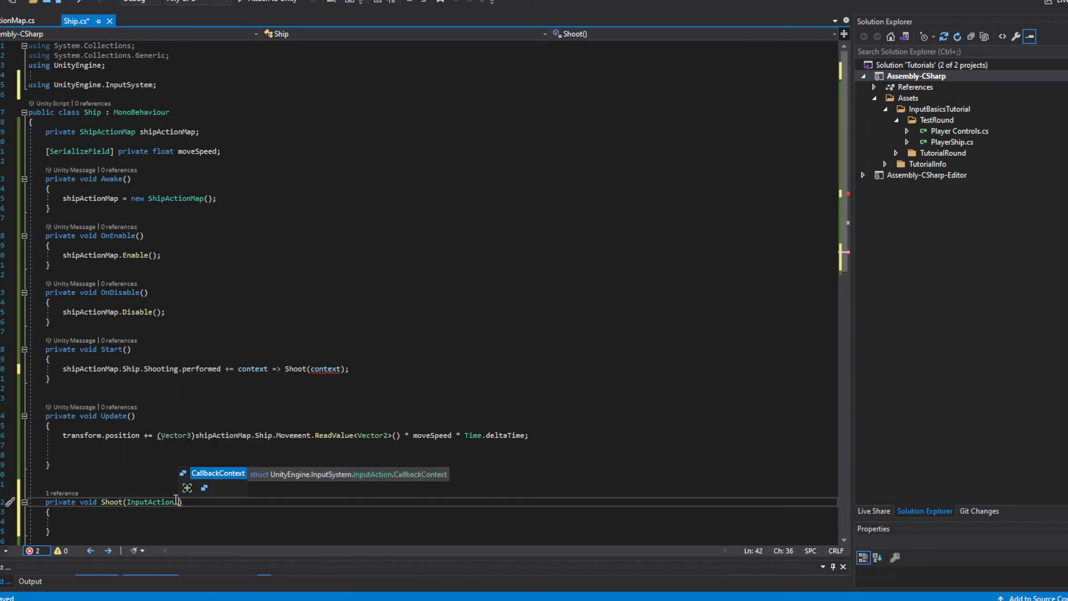
key("Tab")
type("conte")
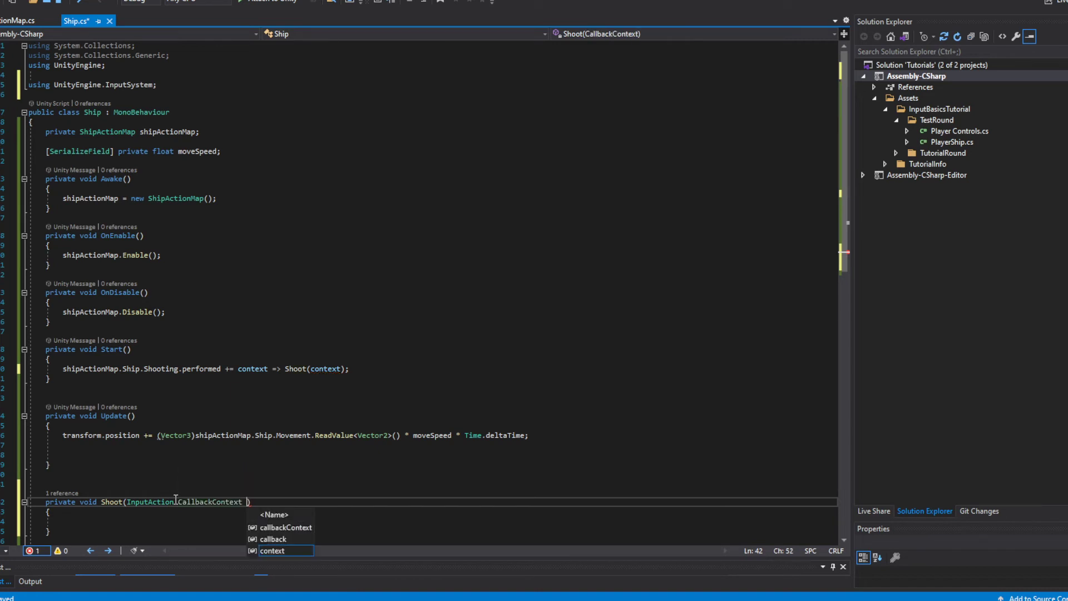
type("xt)")
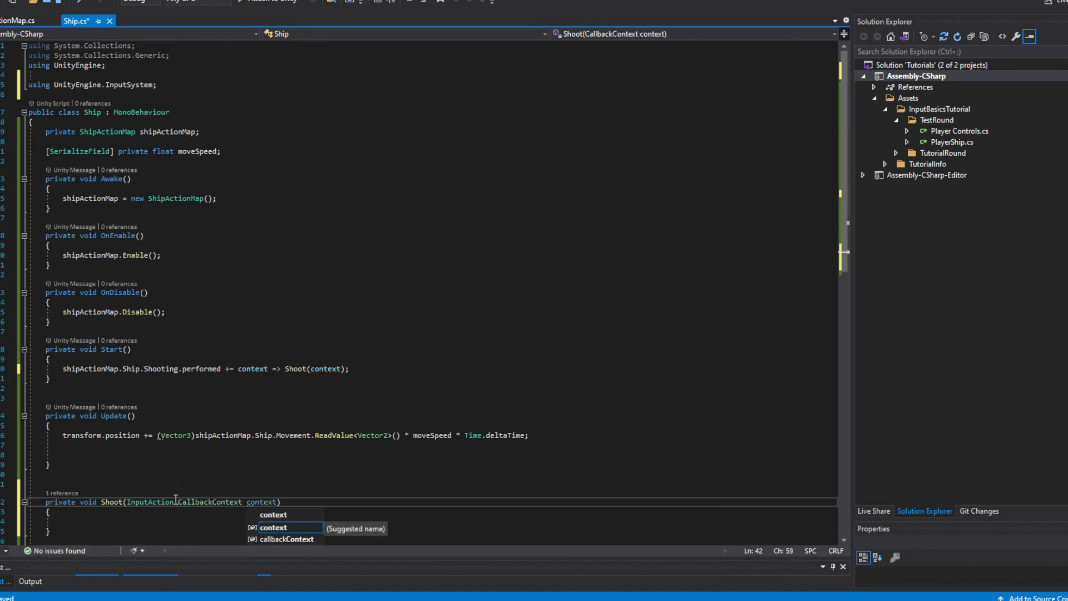
left_click(175, 359)
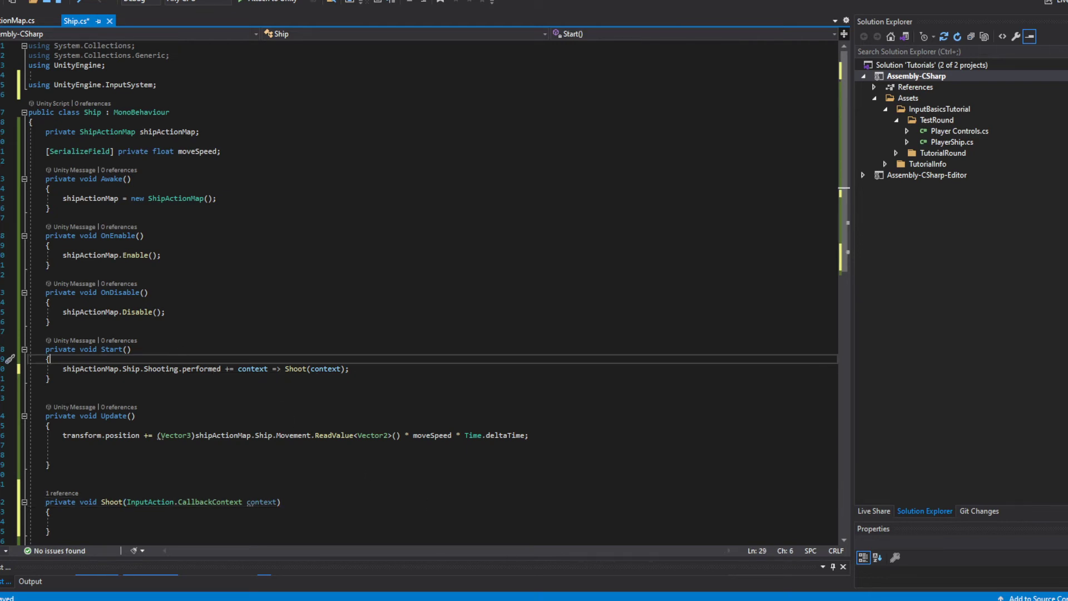
In Unity's ShipActionMap, inspect the Space [Keyboard] binding and Shooting action, then return to Visual Studio.
key("alt+Tab")
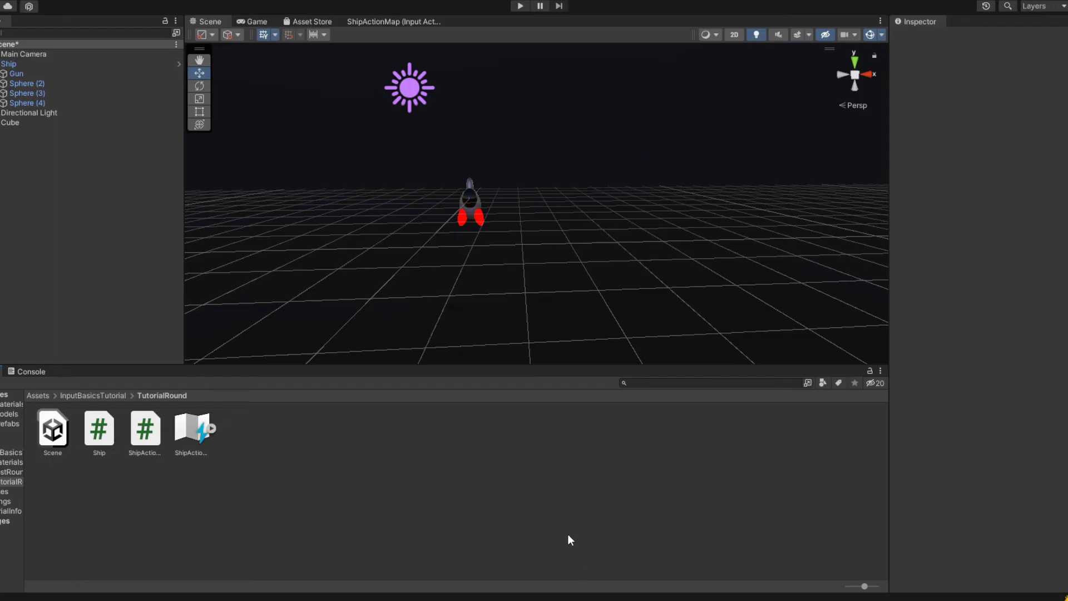
left_click(378, 24)
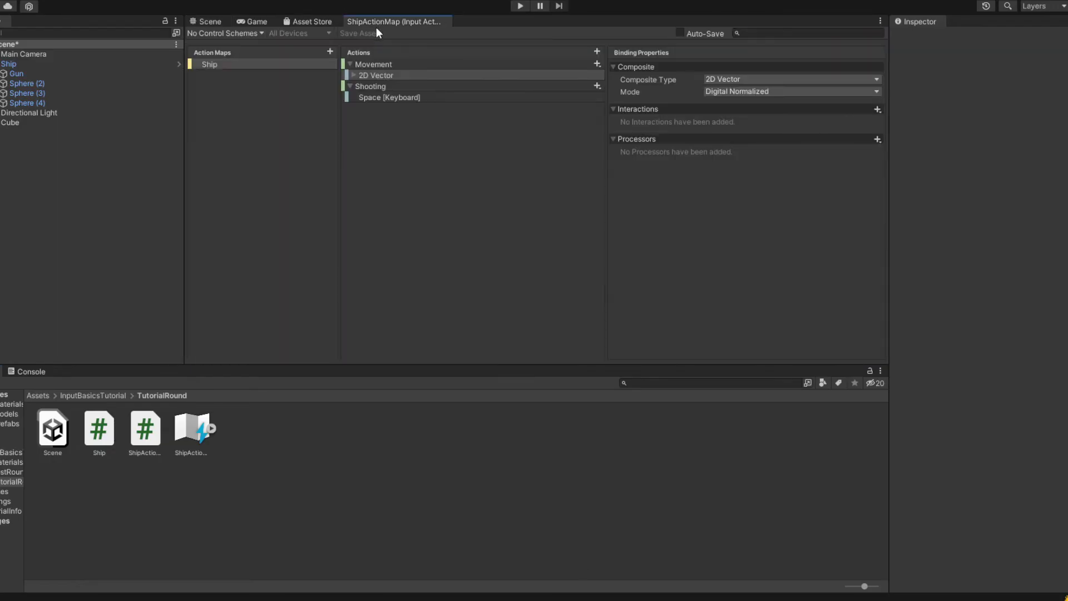
left_click(389, 95)
left_click(389, 84)
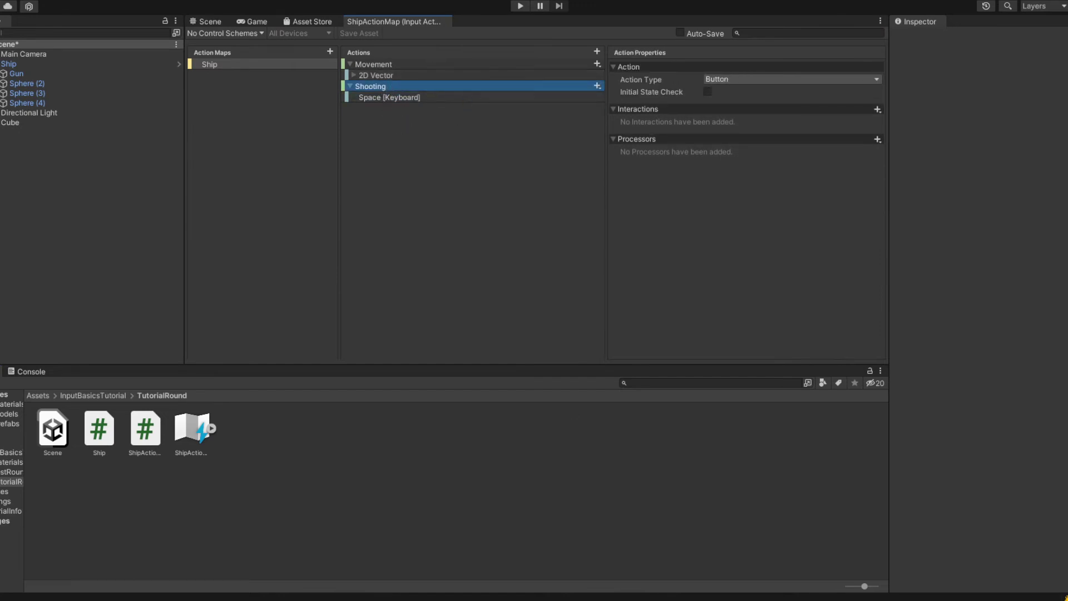
mouse_move(597, 598)
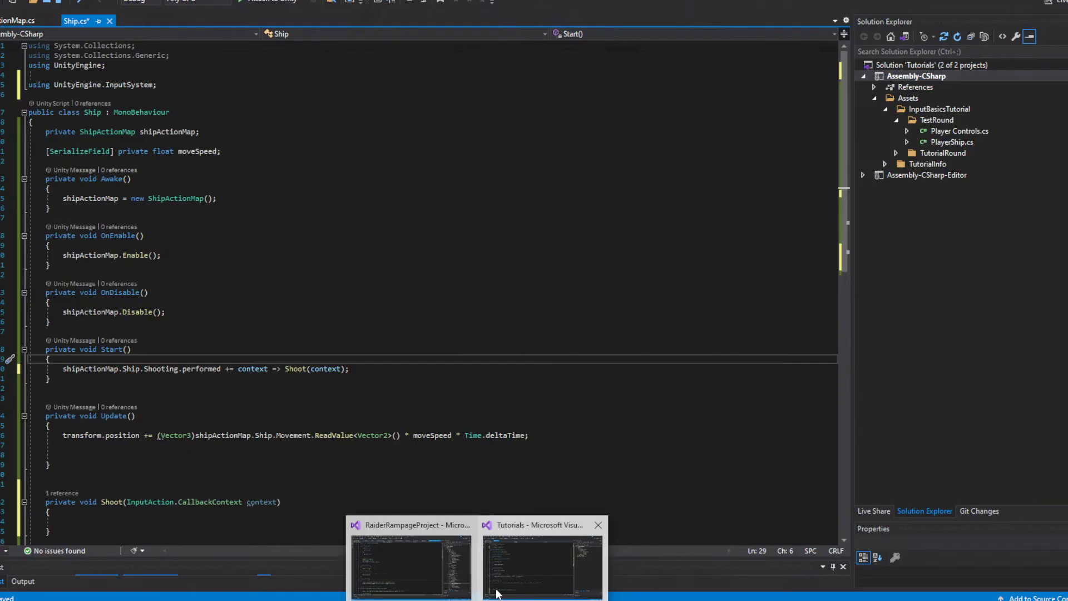
left_click(502, 594)
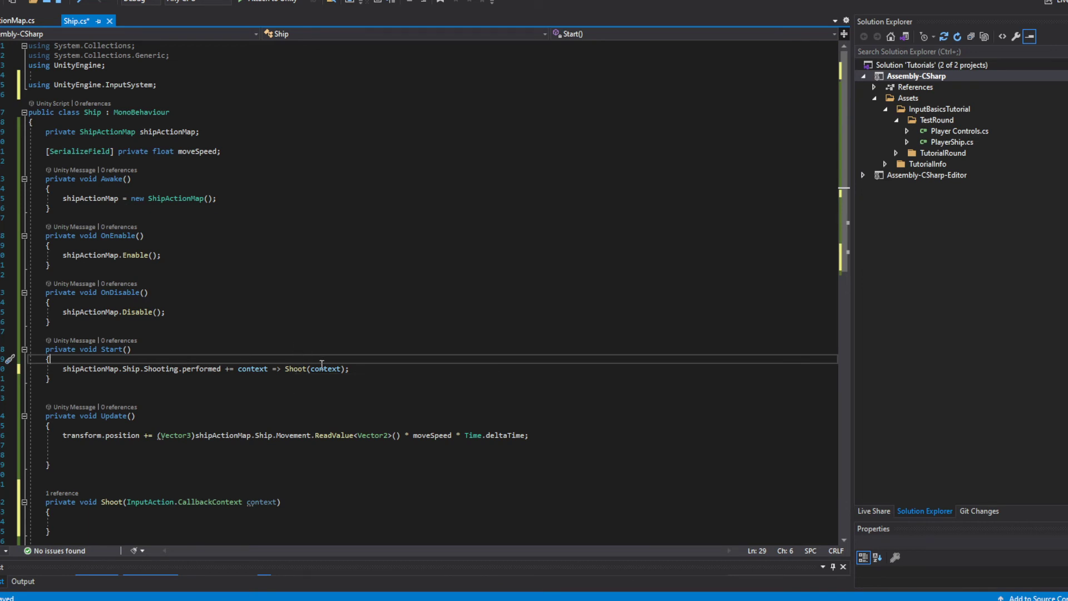
Make Shoot() call print("pew pew"); save Ship.cs and switch to Unity.
scroll(349, 384, "down", 2)
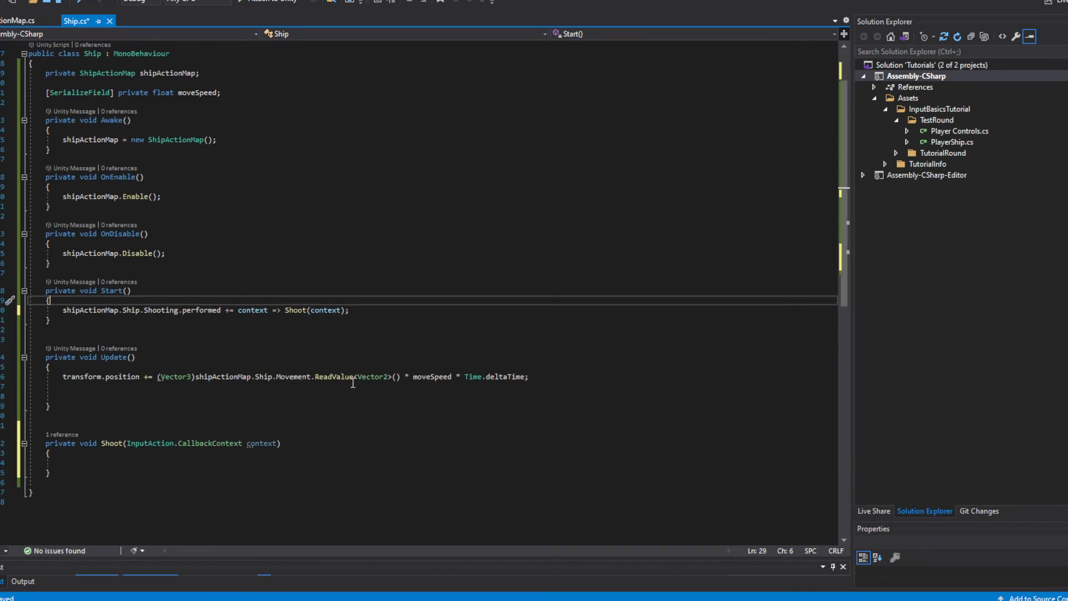
left_click(181, 463)
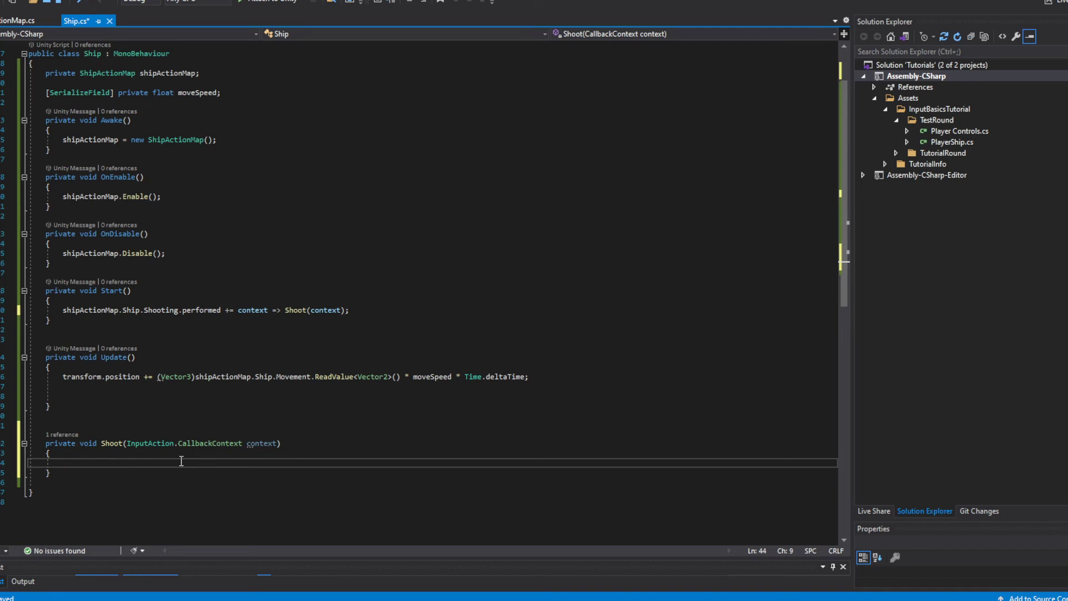
type("print(\"")
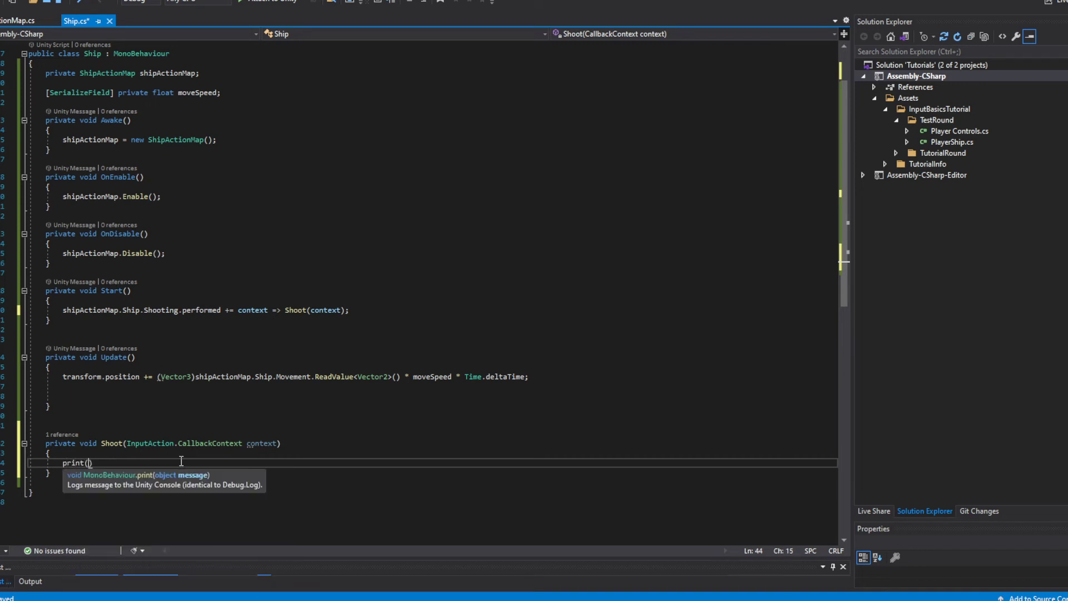
type("pew pew\");")
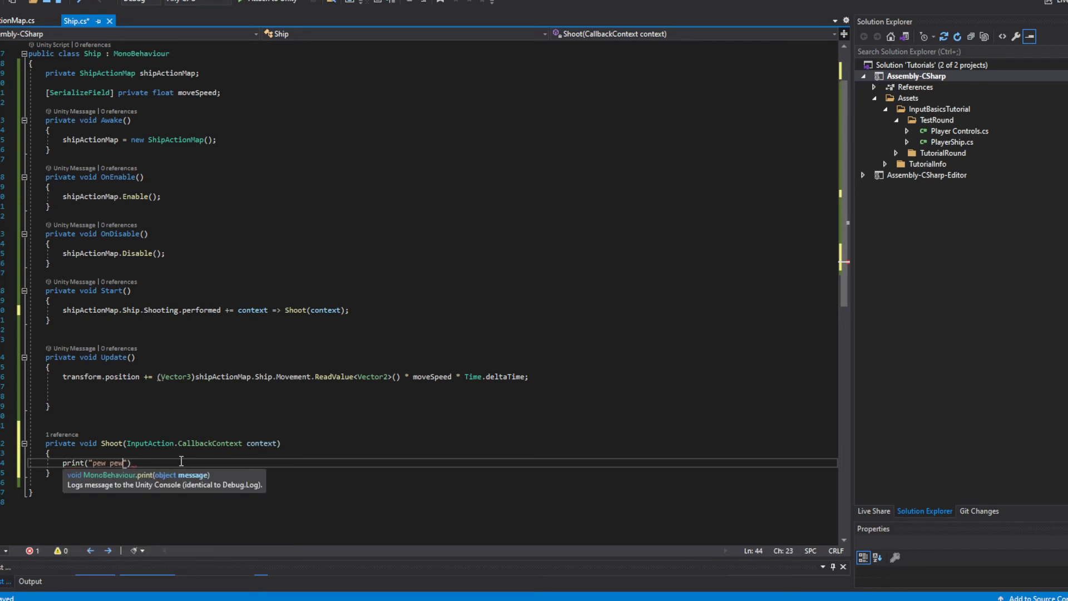
key("ctrl+s")
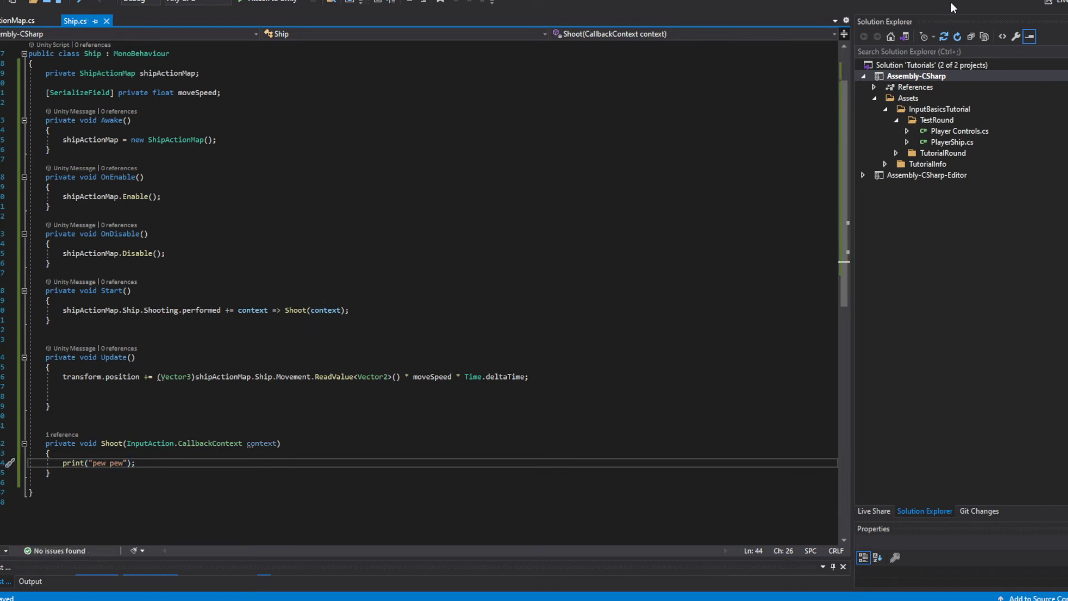
key("alt+Tab")
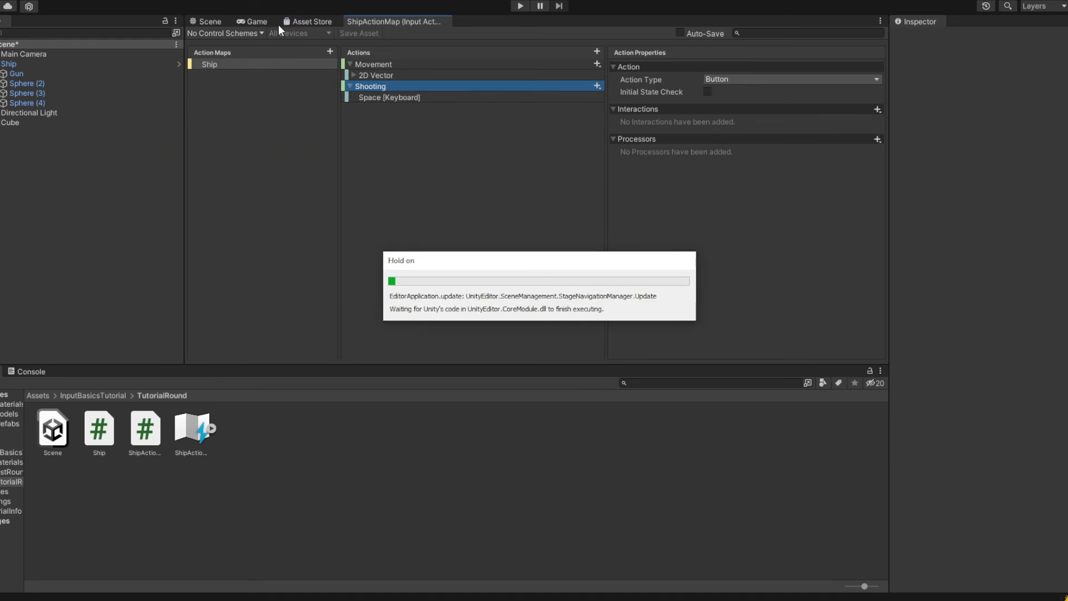
Play-test shooting with Space, watching "pew pew" appear in the Console, then stop play mode.
left_click(211, 21)
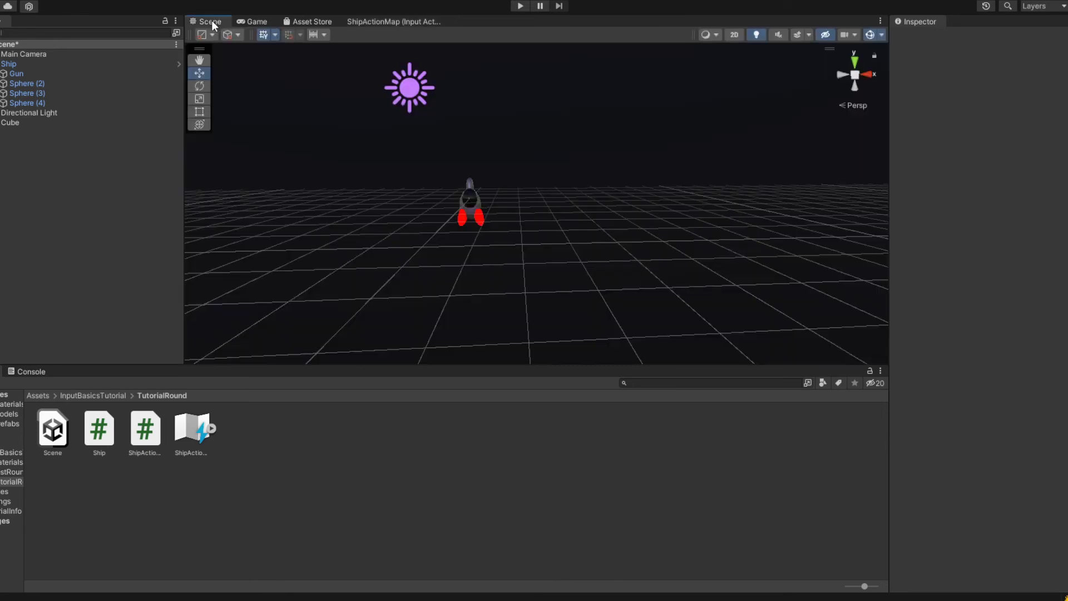
left_click(520, 5)
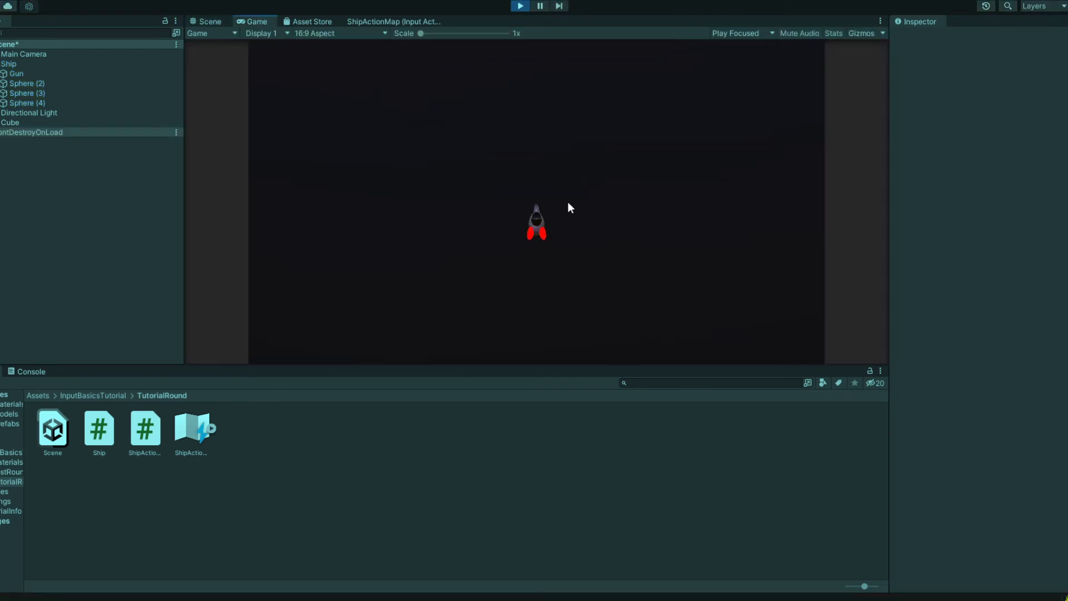
left_click(47, 371)
left_click(463, 272)
key("w")
key("space")
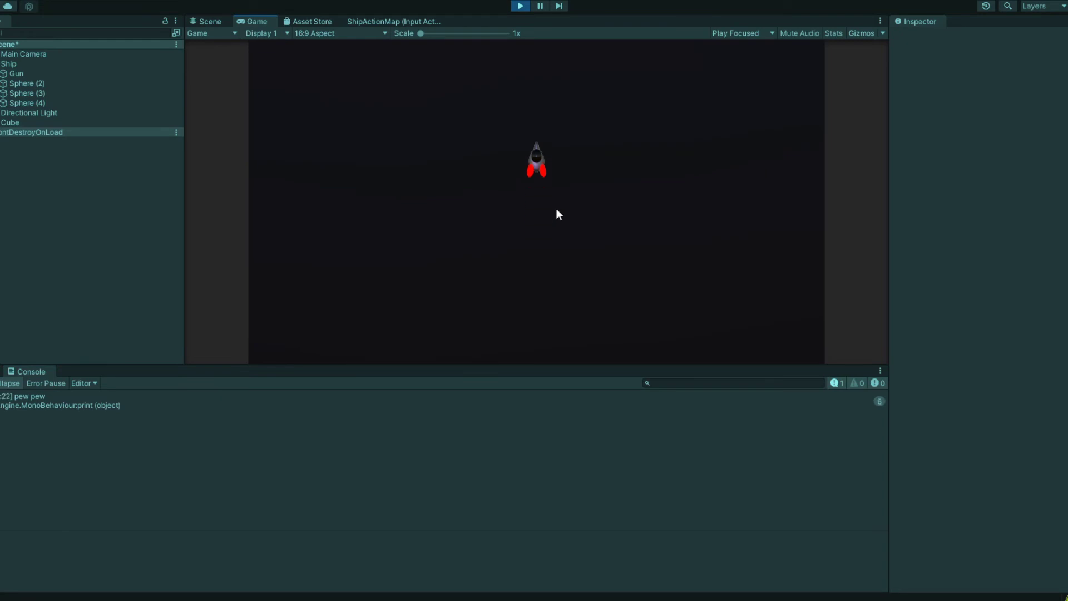
key("space")
key("space")
key("space")
key("space")
key("space")
left_click(521, 8)
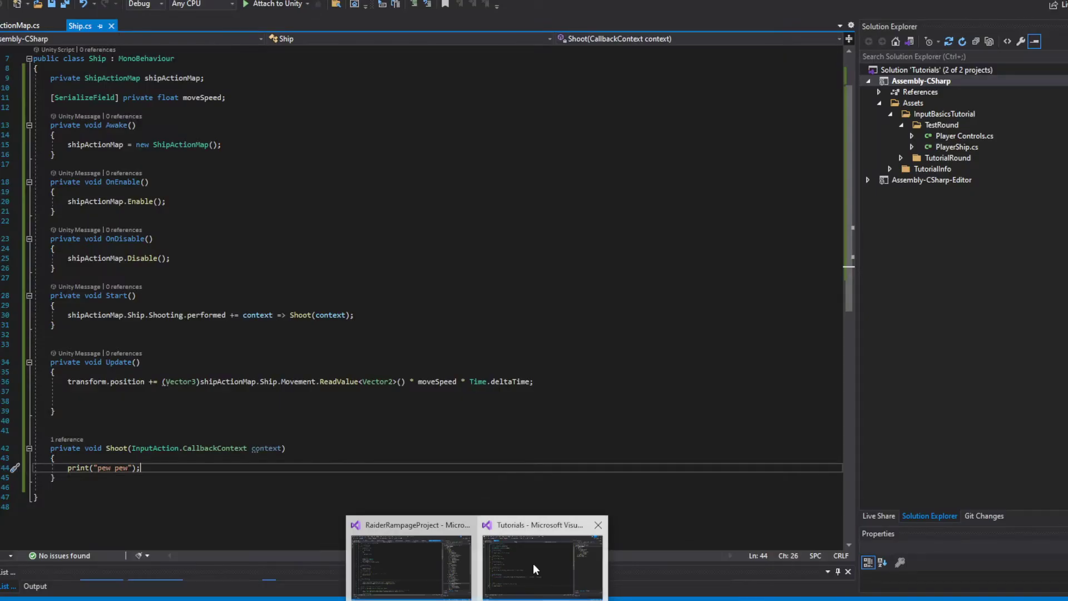
Rename the Start() lambda parameter and its Shoot argument to the arbitrary name 'askjfiajfui'.
left_click(533, 563)
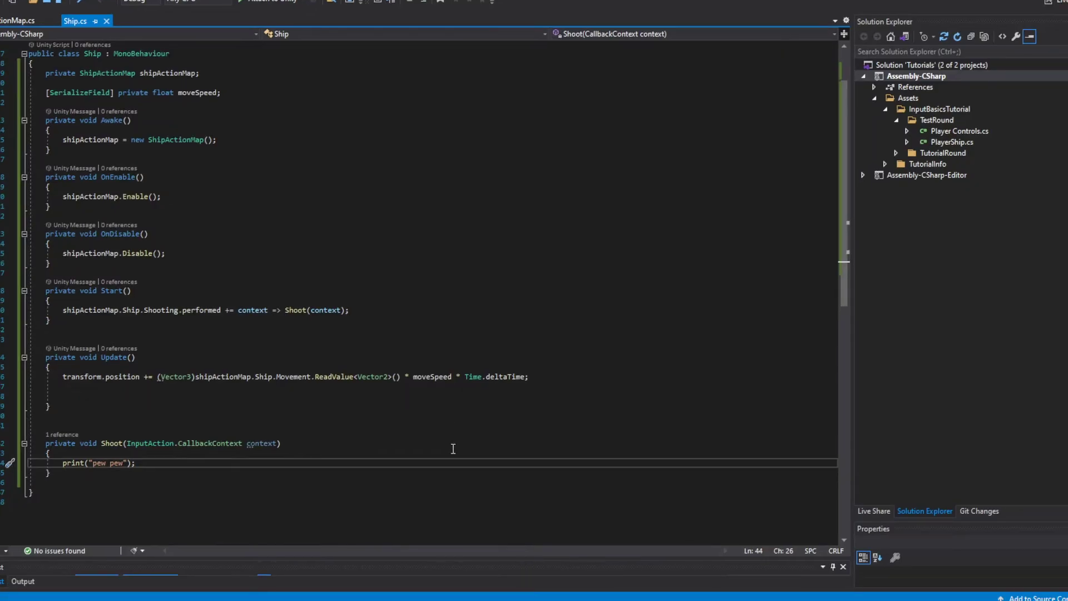
left_click(248, 310)
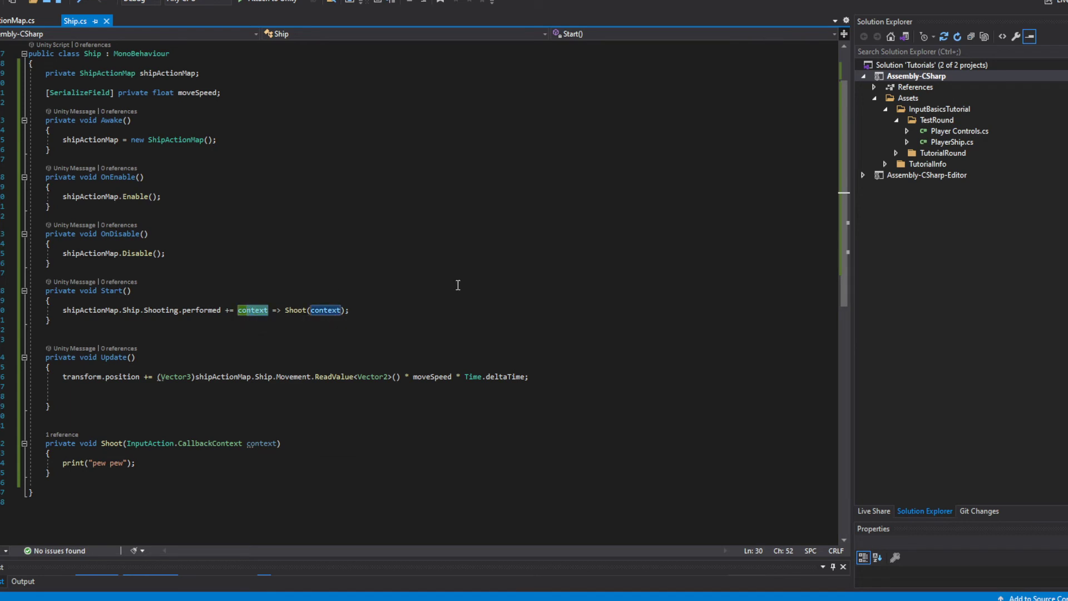
key("ctrl+BackSpace")
key("ctrl+Delete")
type("askjfiajfui")
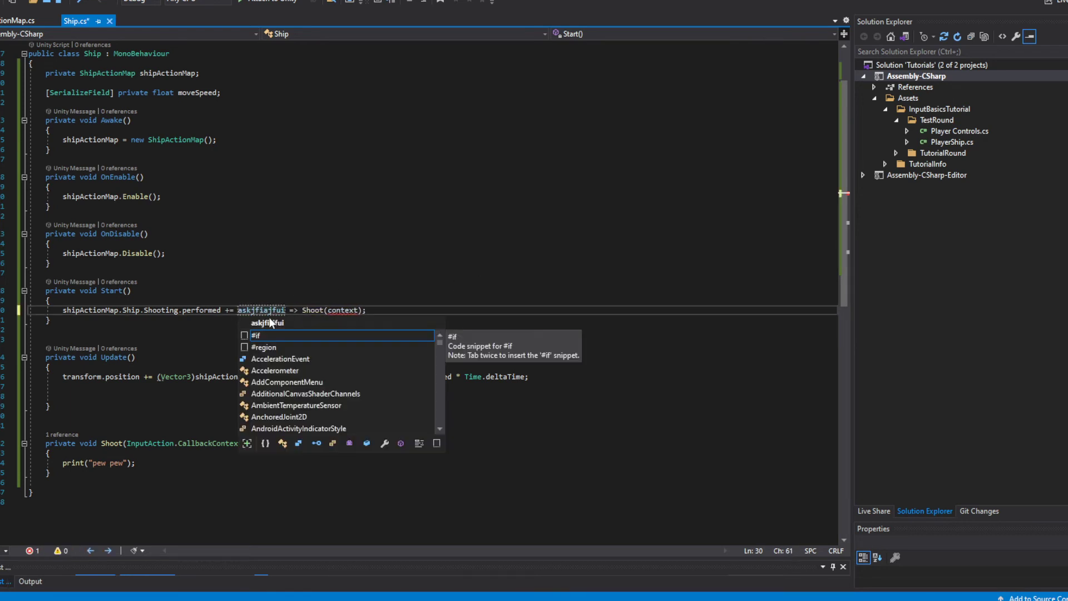
left_click_drag(286, 310, 238, 310)
key("Escape")
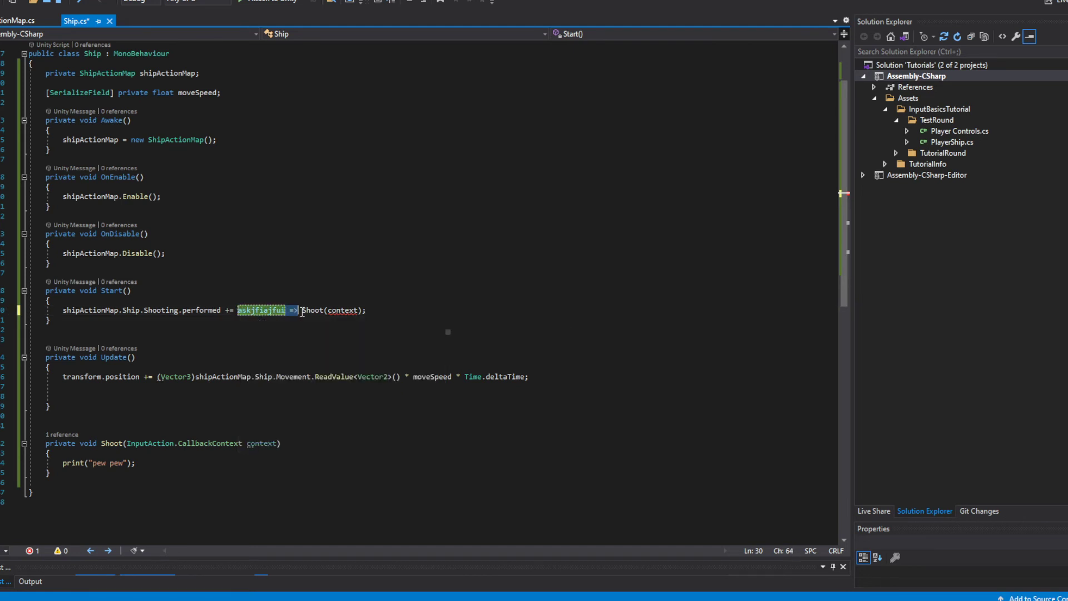
left_click_drag(358, 309, 328, 310)
key("ctrl+c")
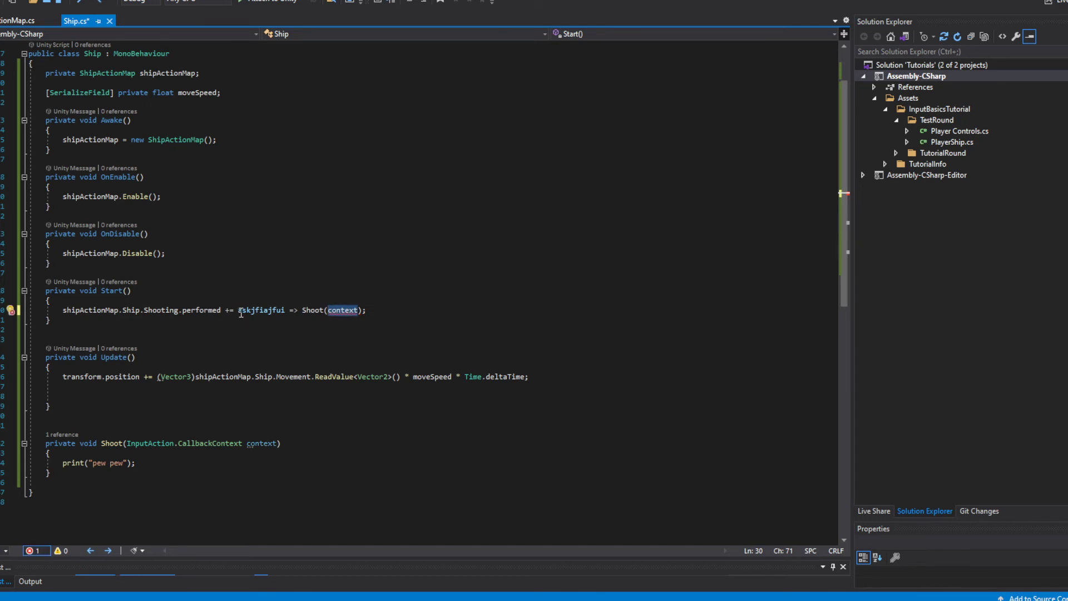
left_click_drag(285, 309, 241, 313)
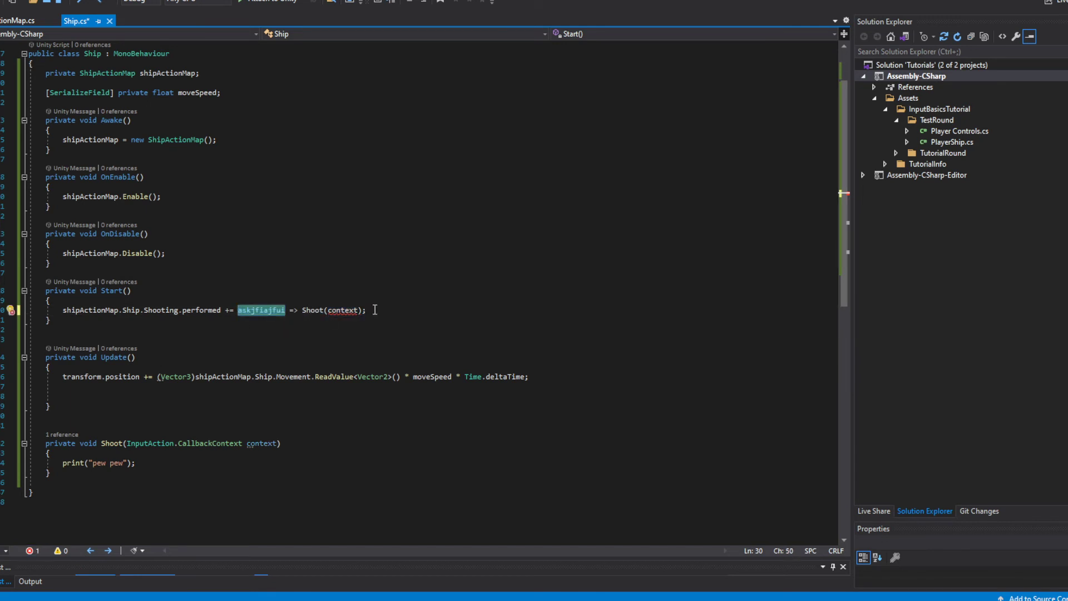
double_click(342, 310)
type("askjfiajfui")
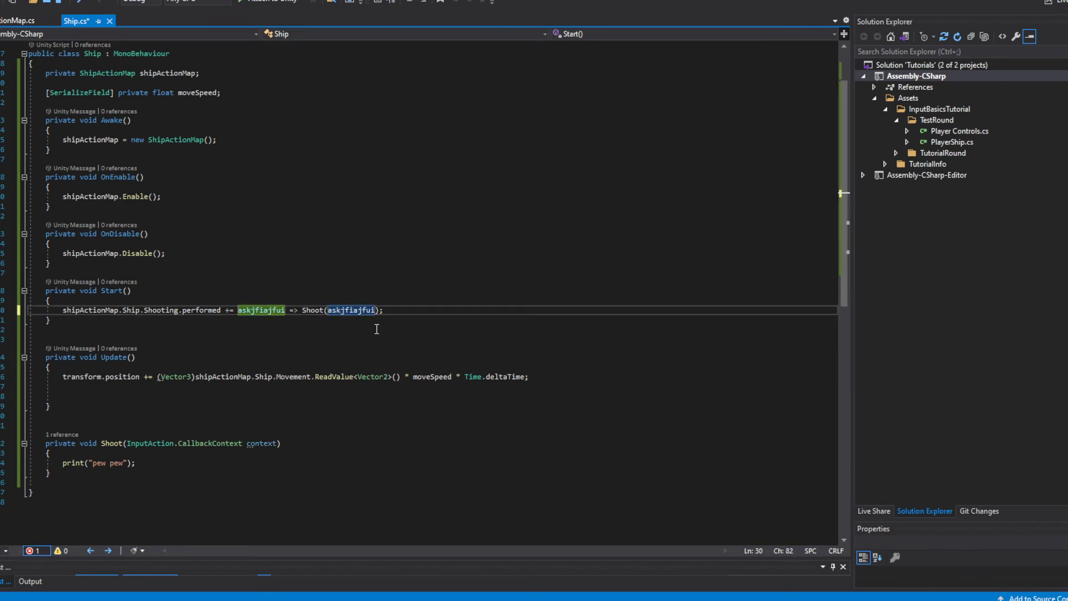
left_click(390, 348)
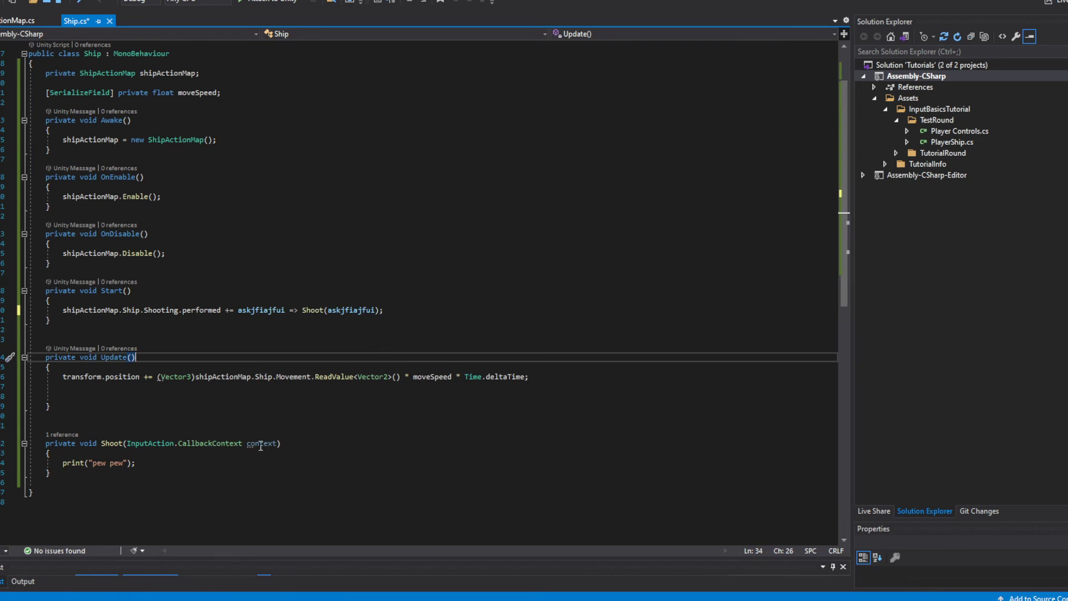
Restore both the lambda parameter and the Shoot argument to context.
left_click(268, 310)
double_click(356, 311)
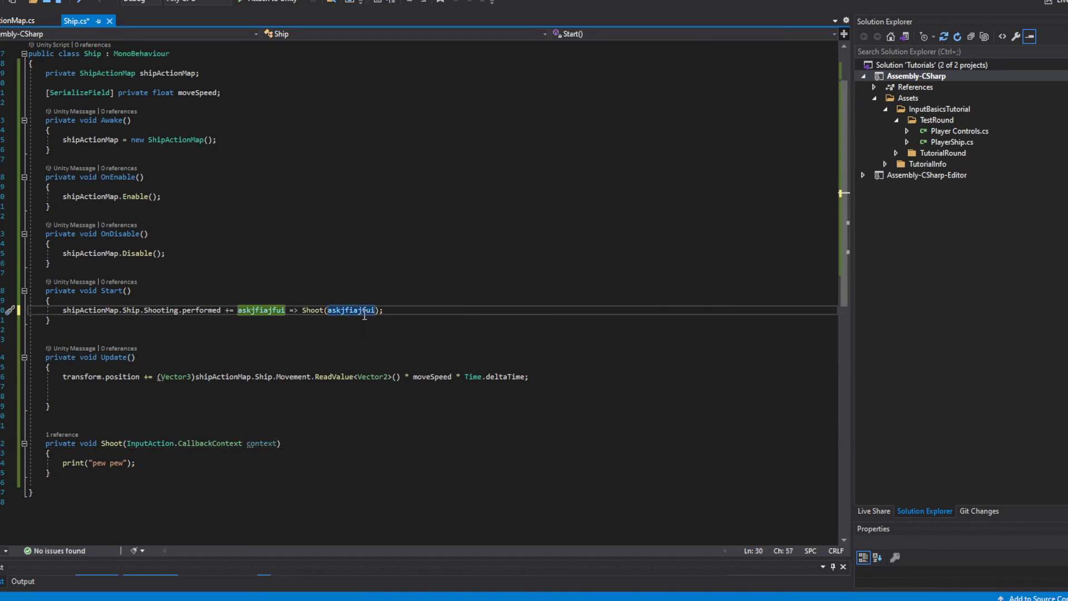
key("ctrl+v")
key("ctrl+Left")
key("ctrl+Left")
key("ctrl+Left")
key("ctrl+Left")
key("ctrl+Delete")
type("context")
Delete the print("pew pew") line, leaving Shoot() empty.
left_click(135, 462)
key("BackSpace")
key("Down")
left_click(239, 531)
left_click(147, 463)
key("BackSpace")
key("BackSpace")
key("BackSpace")
key("BackSpace")
key("BackSpace")
key("BackSpace")
key("BackSpace")
key("BackSpace")
key("BackSpace")
key("BackSpace")
key("BackSpace")
key("BackSpace")
key("BackSpace")
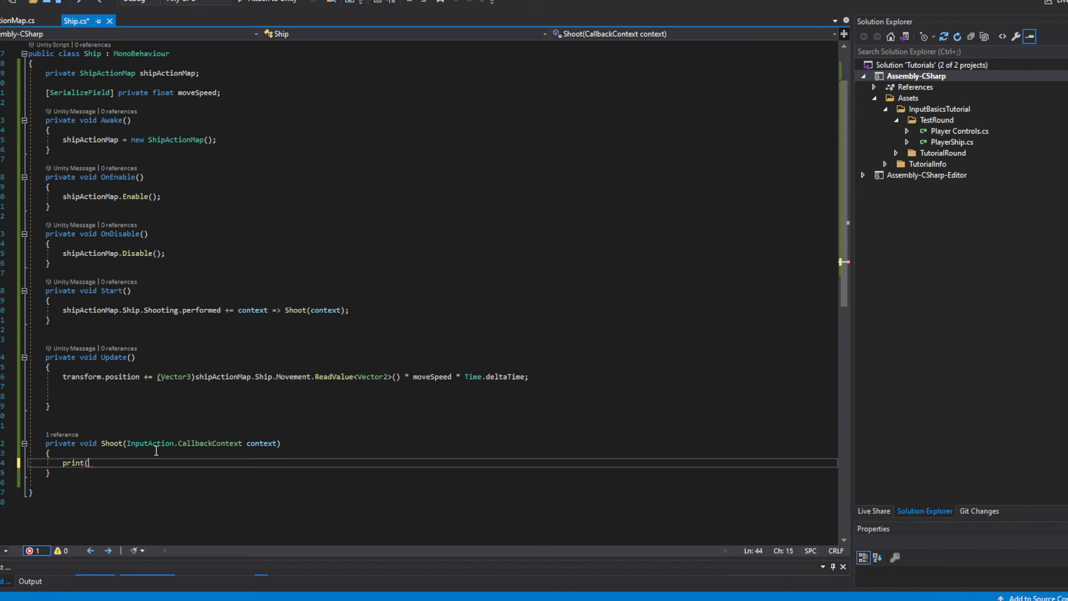
key("BackSpace")
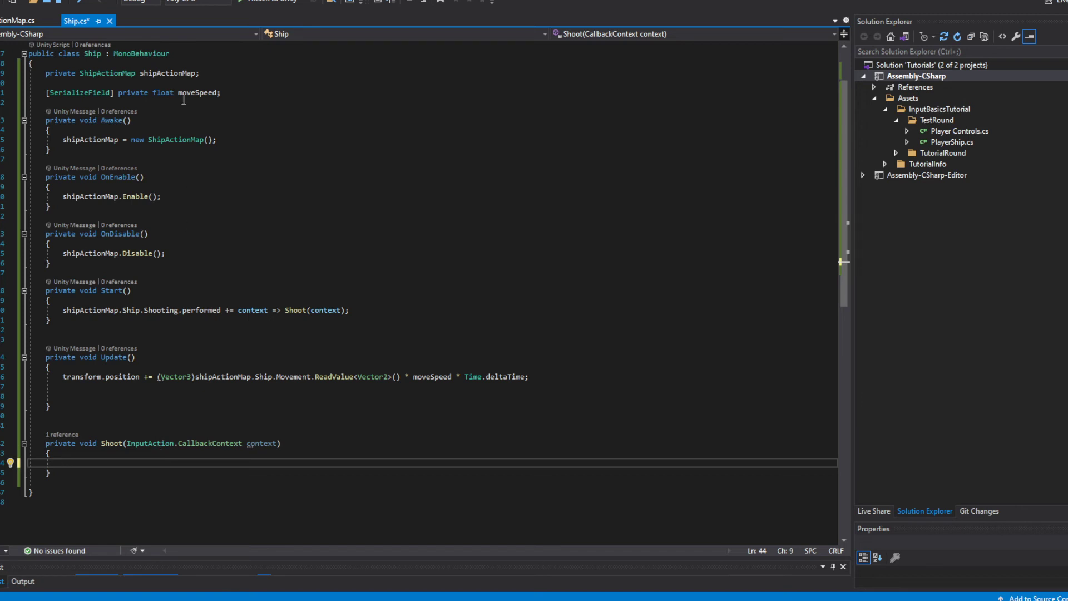
Add a [SerializeField] Transform bulletSpawn field below moveSpeed.
left_click(249, 96)
key("Return")
key("Return")
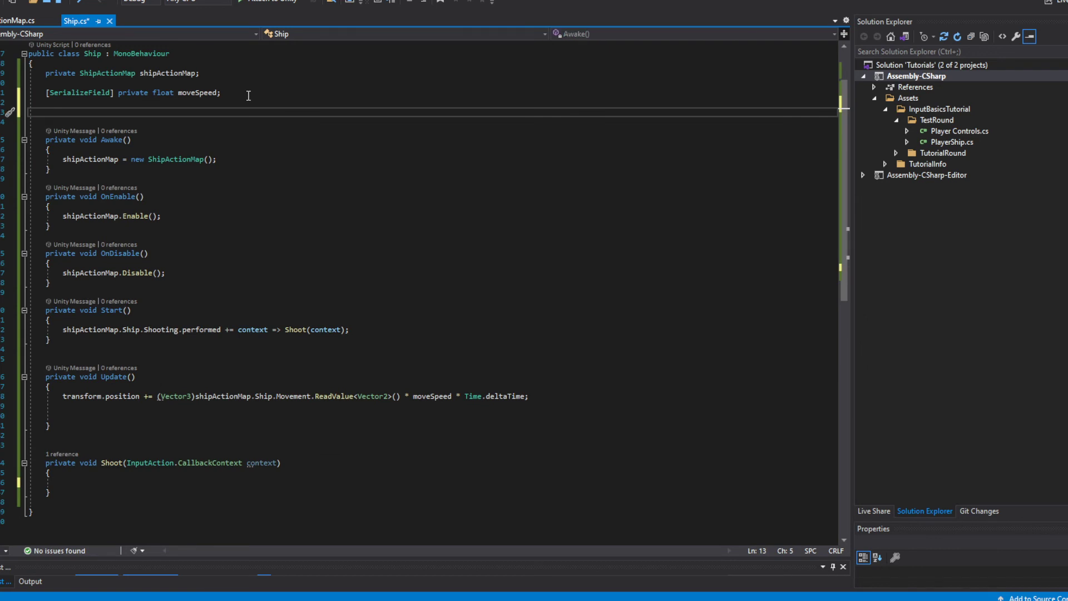
type("[ser")
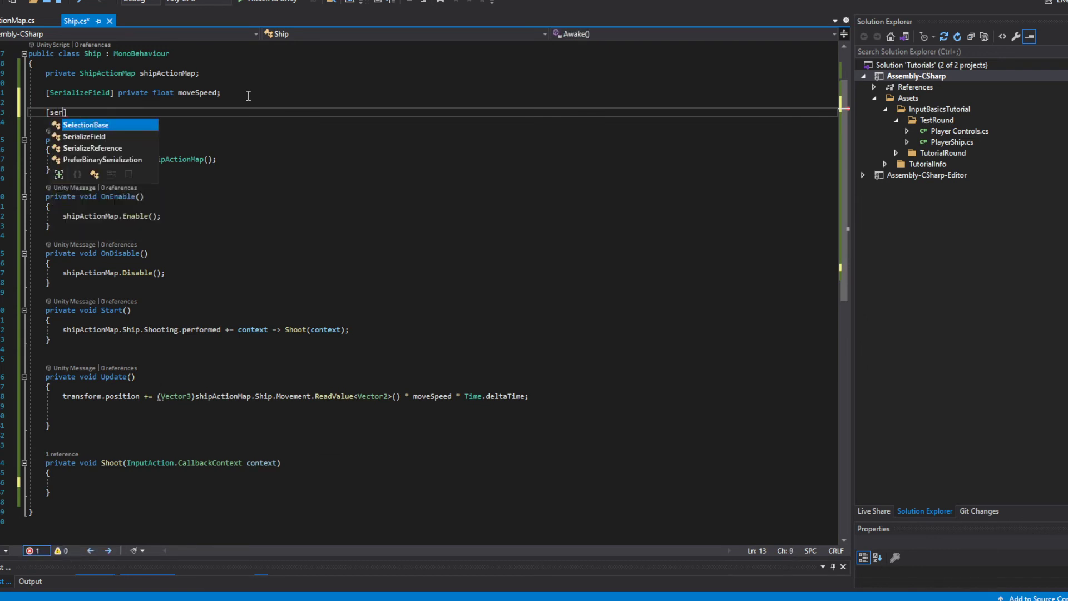
key("Tab")
type("]")
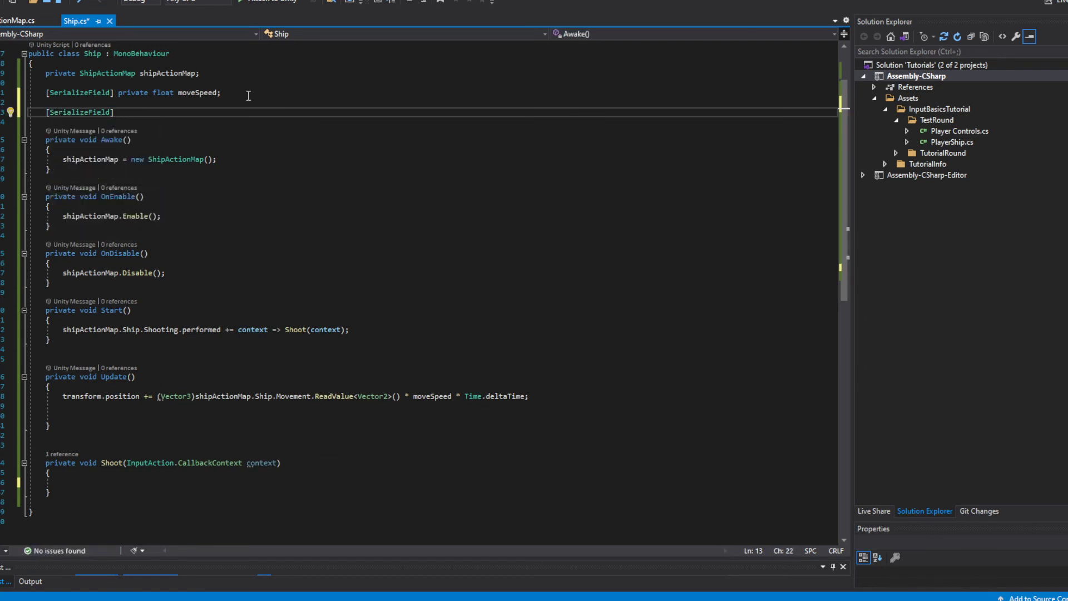
key("ctrl+space")
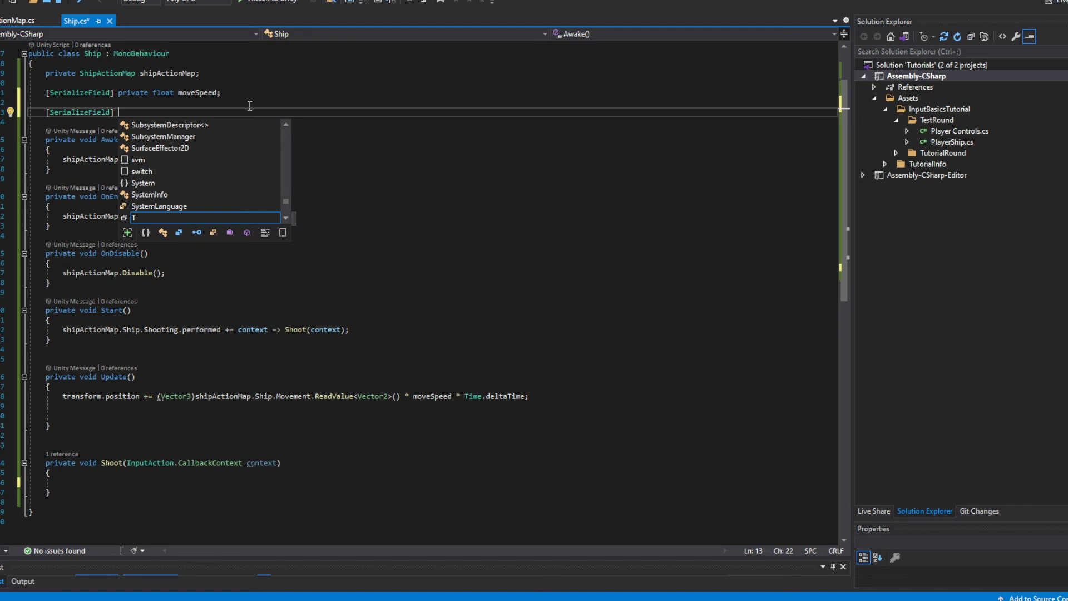
type("Tra")
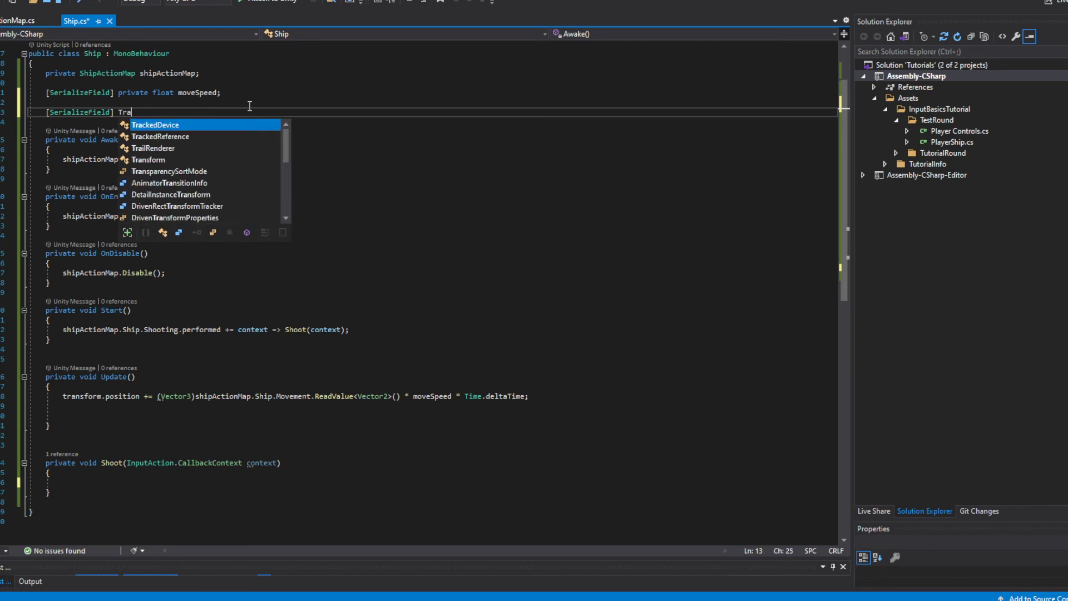
key("Tab")
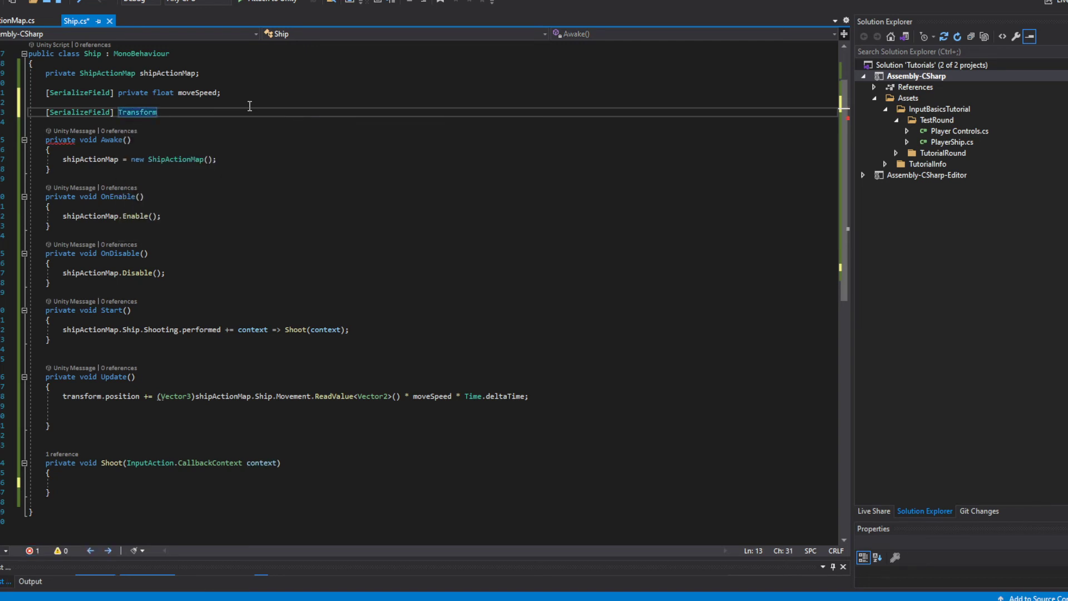
type("b")
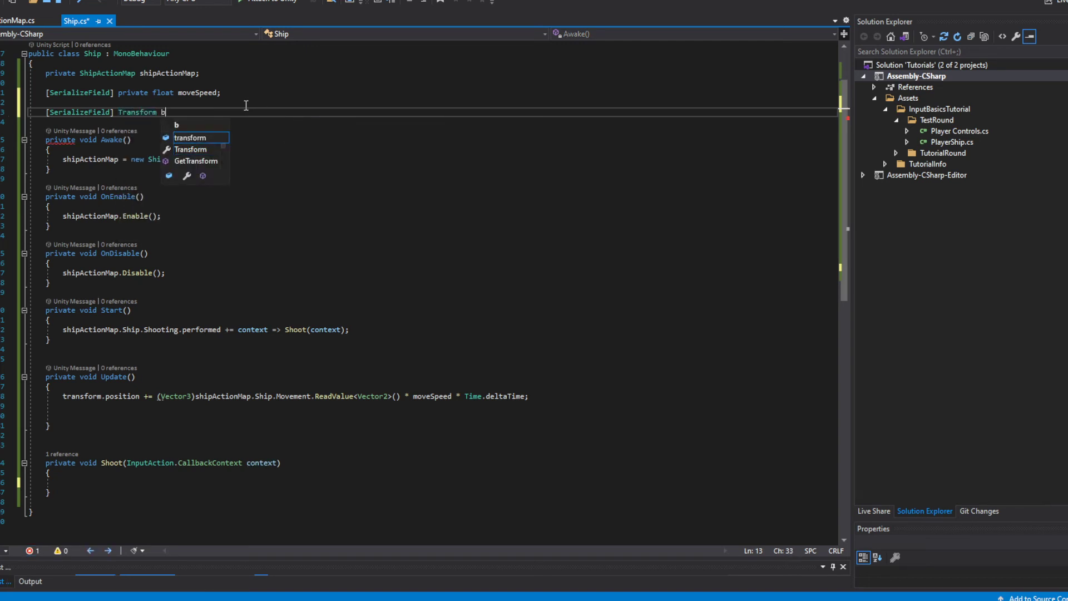
type("ulletSpawn;")
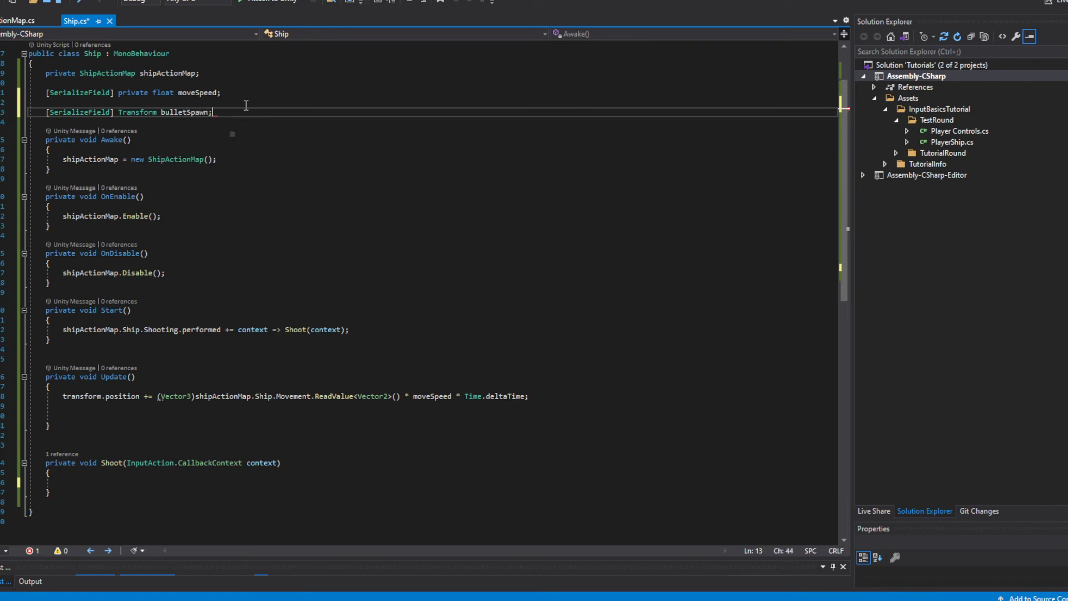
Add a serialized GameObject bulletPrefab field on the next line.
key("Return")
type("[serializeField]")
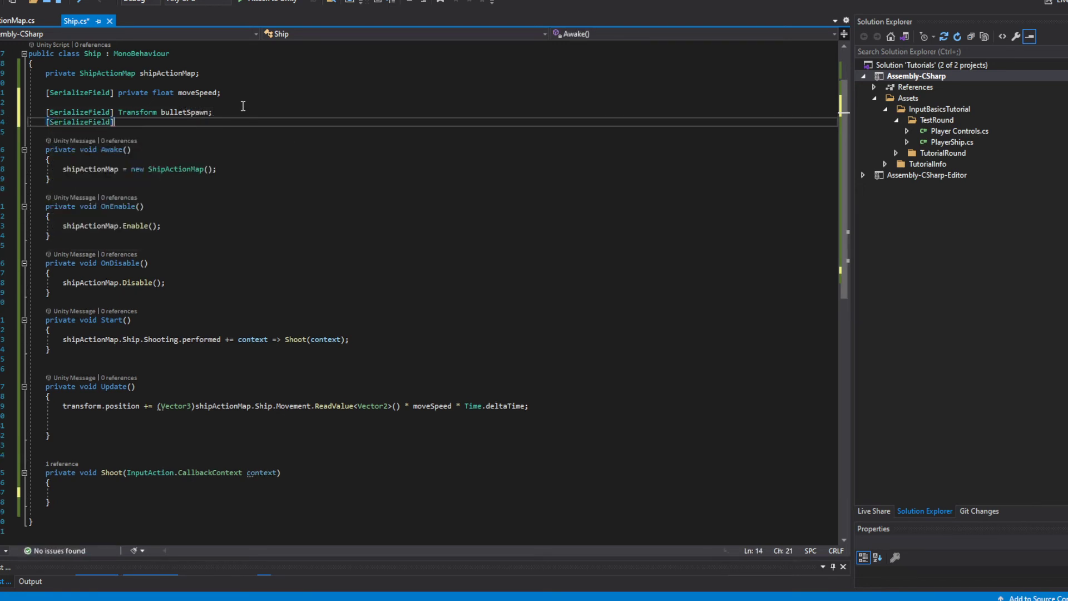
type(" GameObject ")
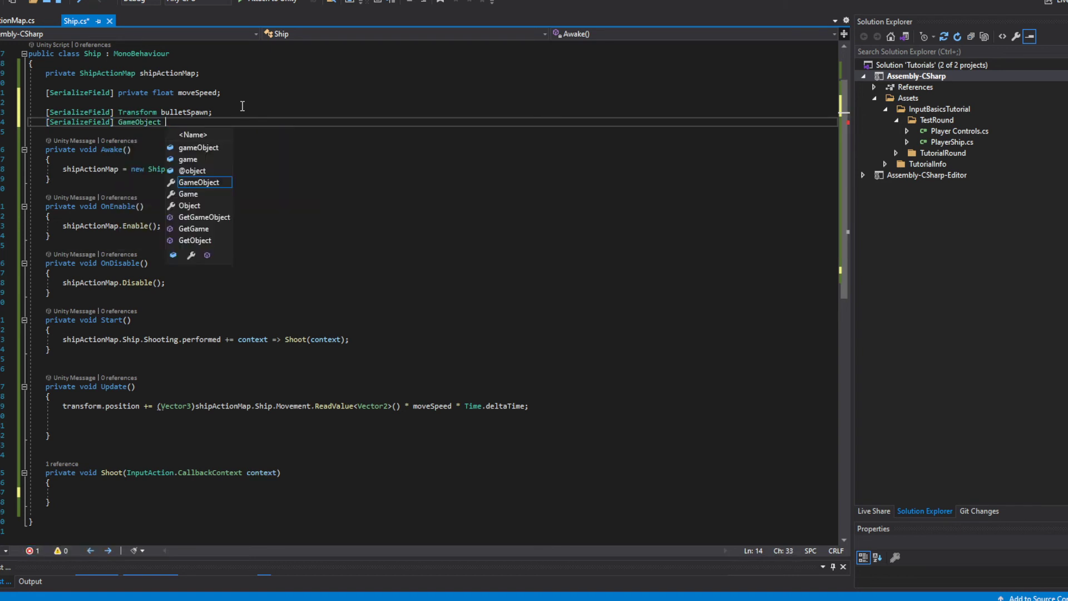
type("bullet")
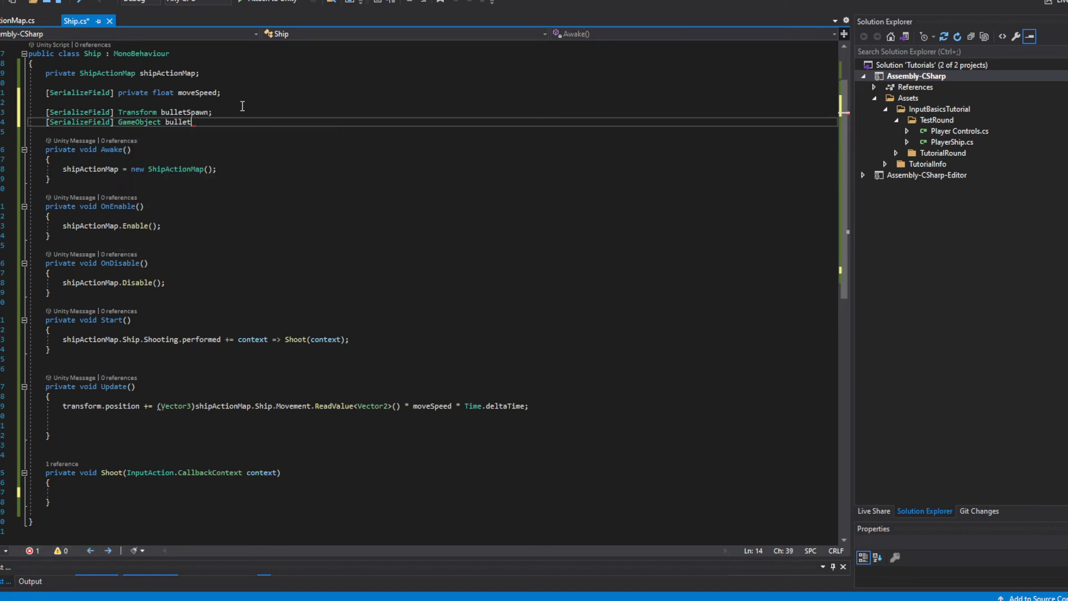
type("Prefabl")
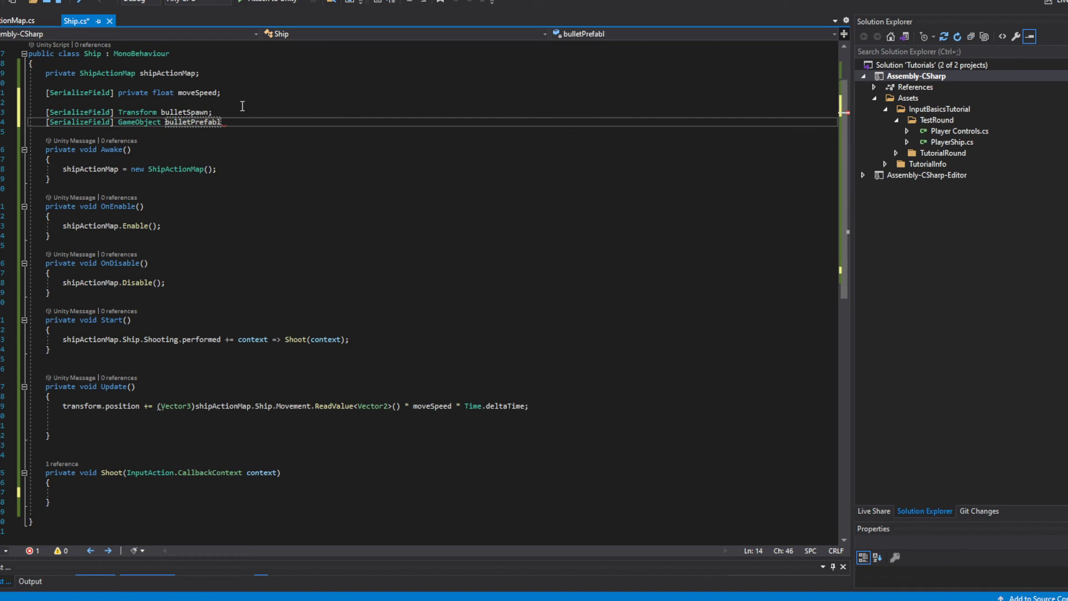
key("BackSpace")
type(";")
Add a [SerializeField] float bulletForce field below bulletPrefab.
key("Return")
type("[]")
key("Left")
type("Ser")
key("Tab")
key("Right")
type("float ")
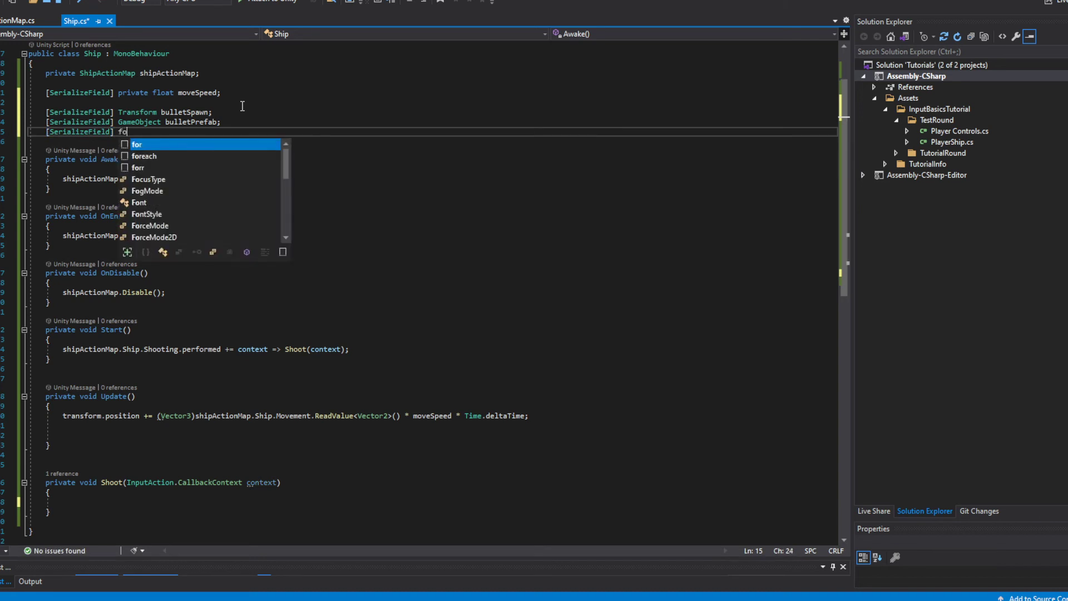
type("shot")
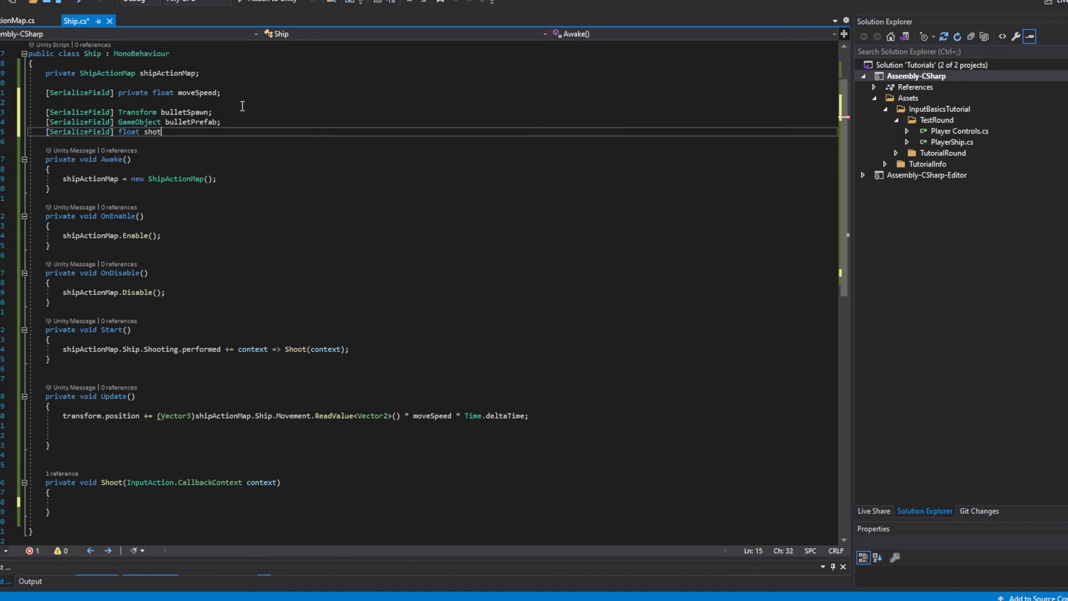
key("ctrl+shift+Left")
key("BackSpace")
type("bule=")
key("BackSpace")
key("BackSpace")
type("let")
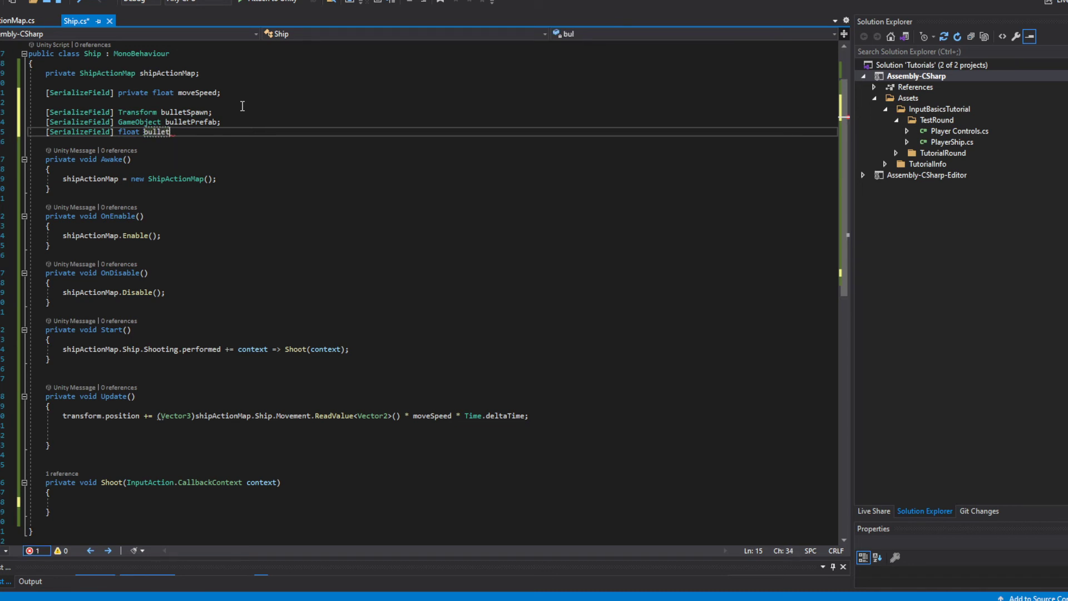
type("Force;")
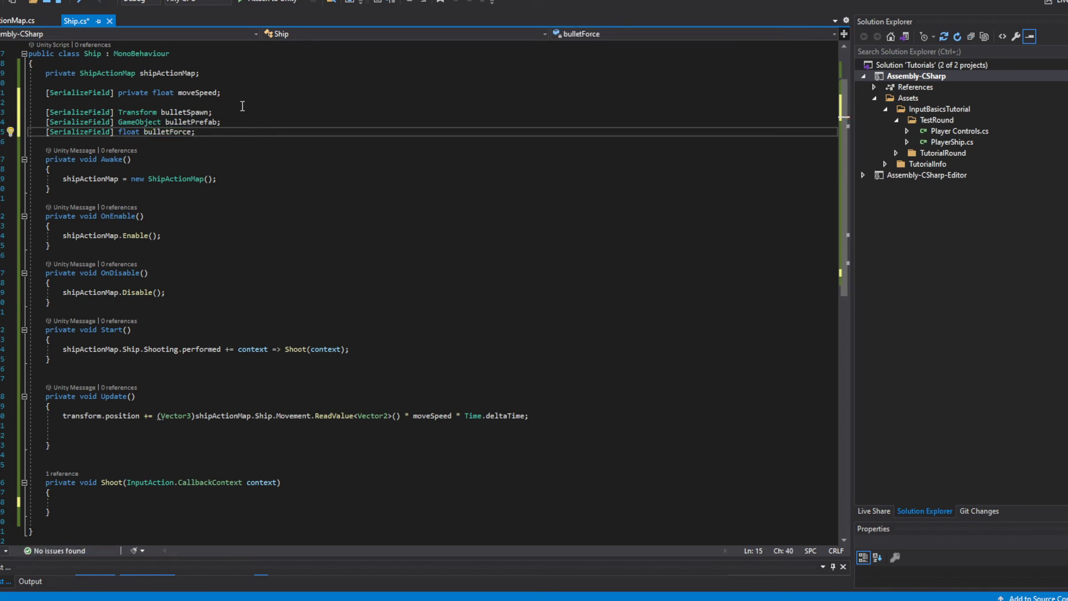
Declare a GameObject currentShot variable inside Shoot().
scroll(176, 306, "down", 2)
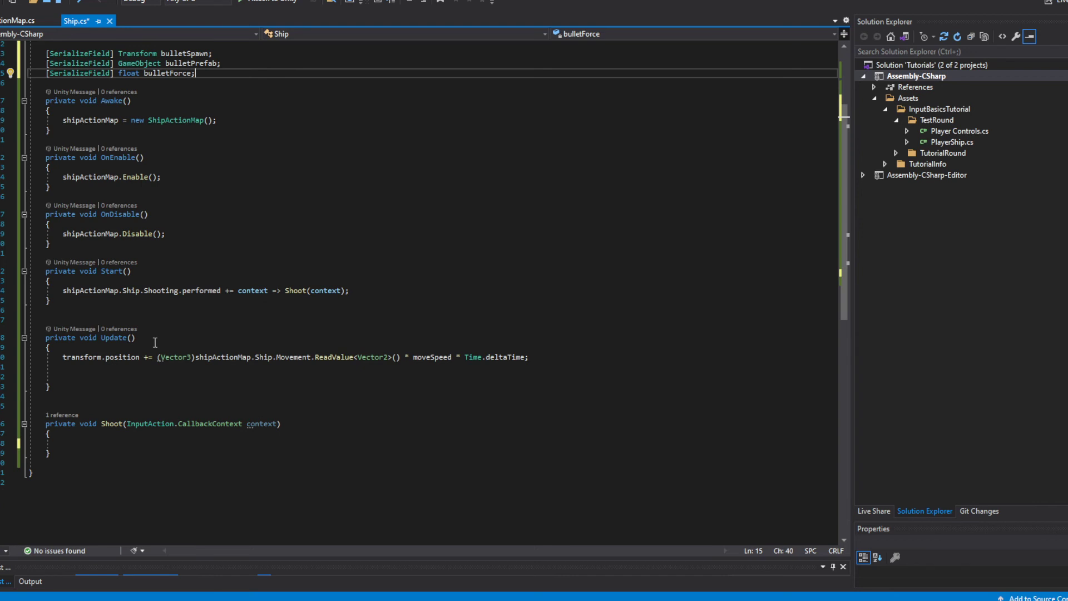
left_click(89, 433)
left_click(89, 444)
scroll(197, 322, "up", 1)
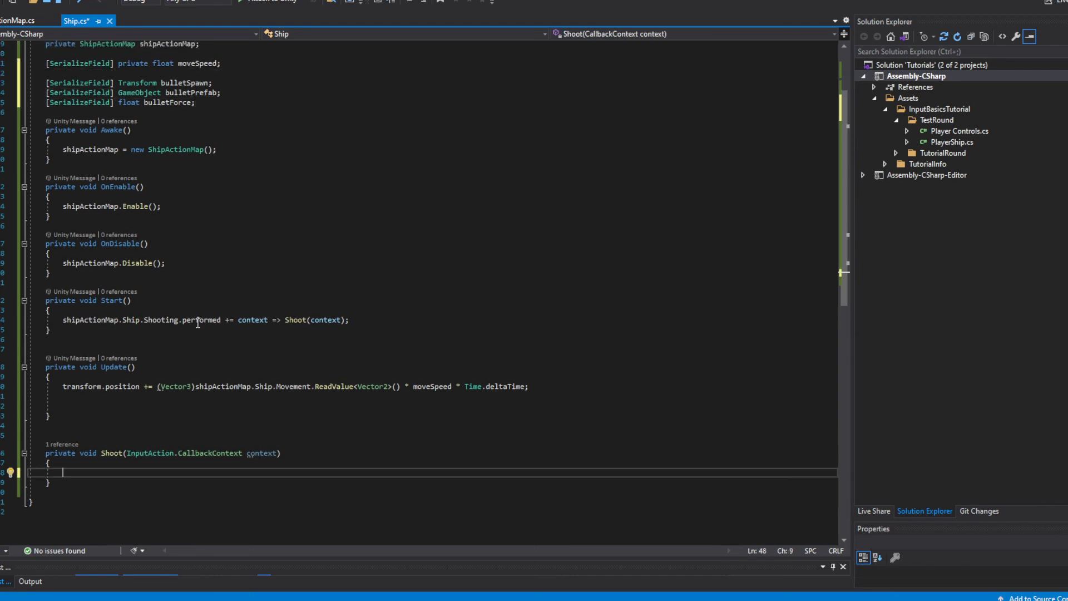
key("Return")
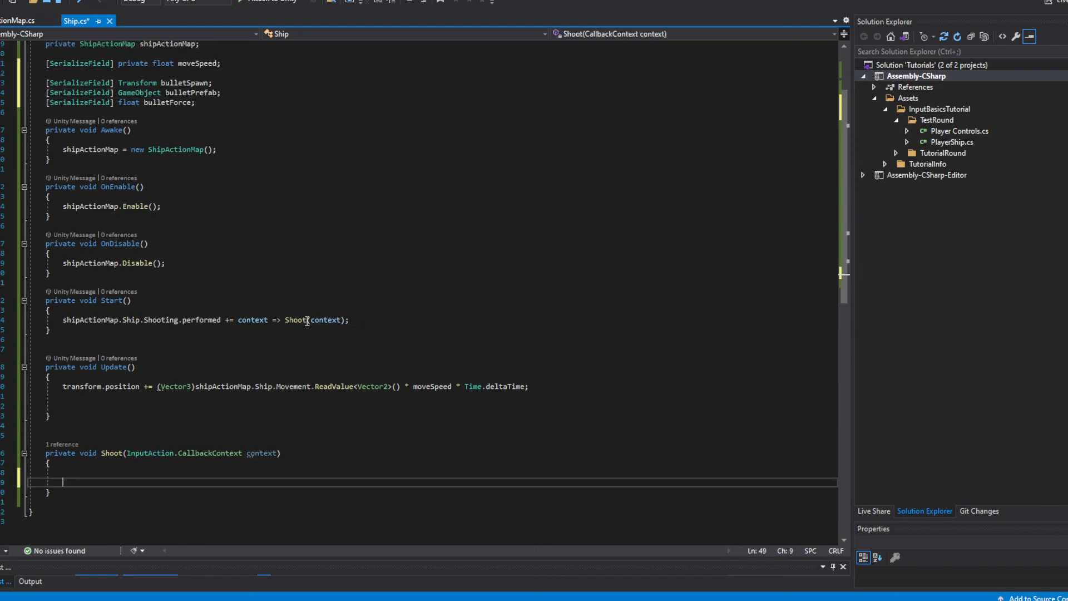
key("Up")
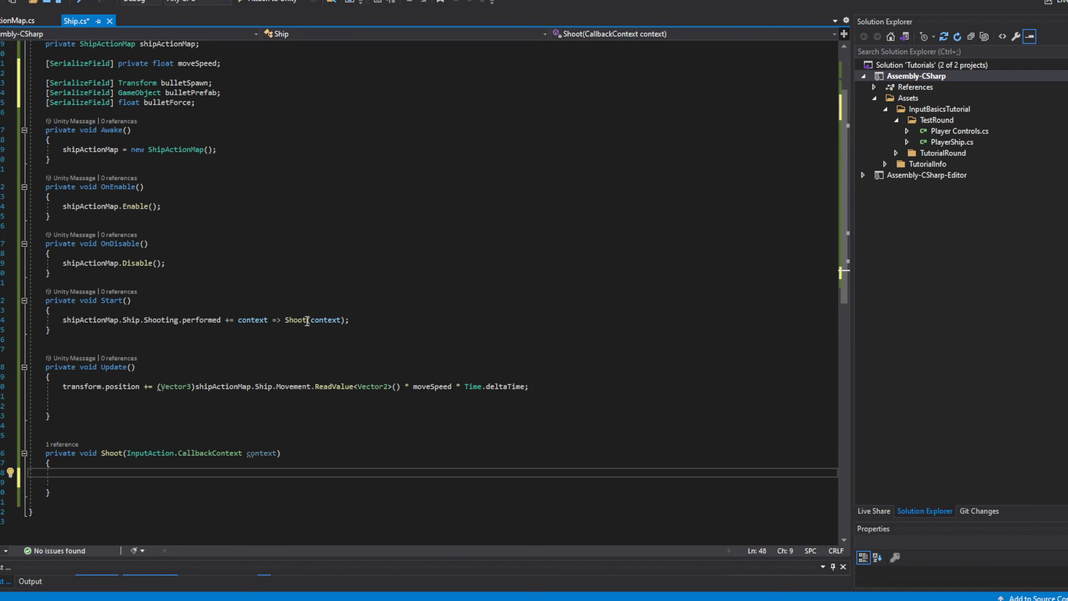
type("GameObject c")
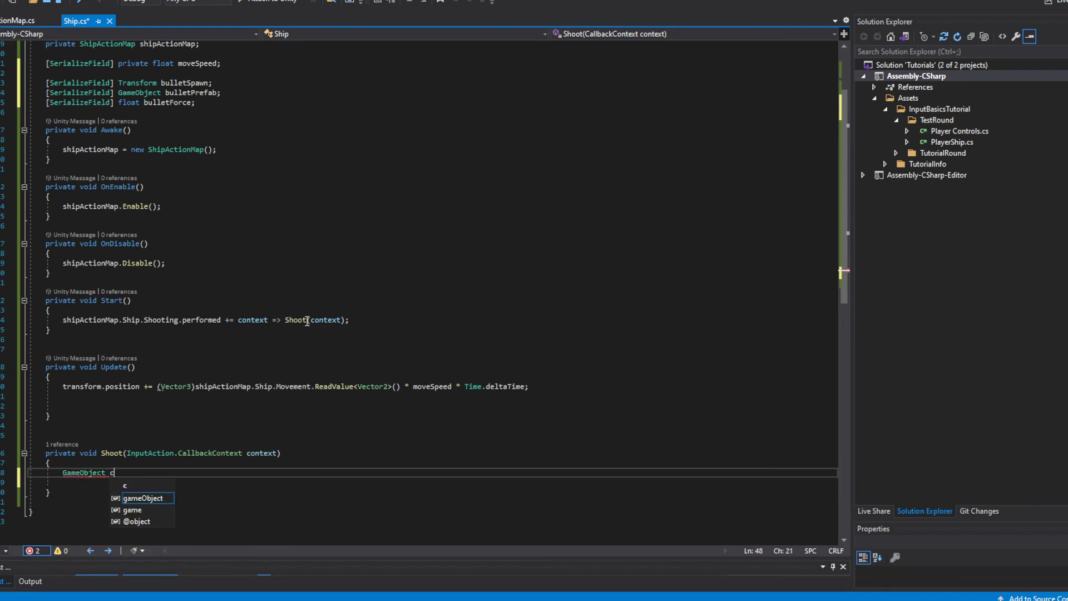
type("urrent")
type("Cho")
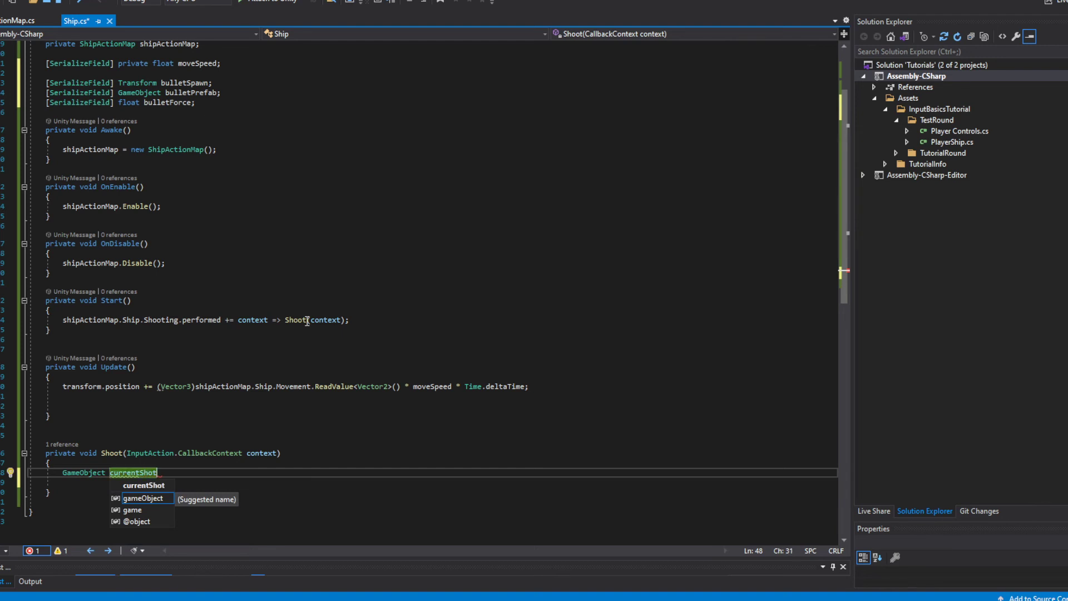
type("t;")
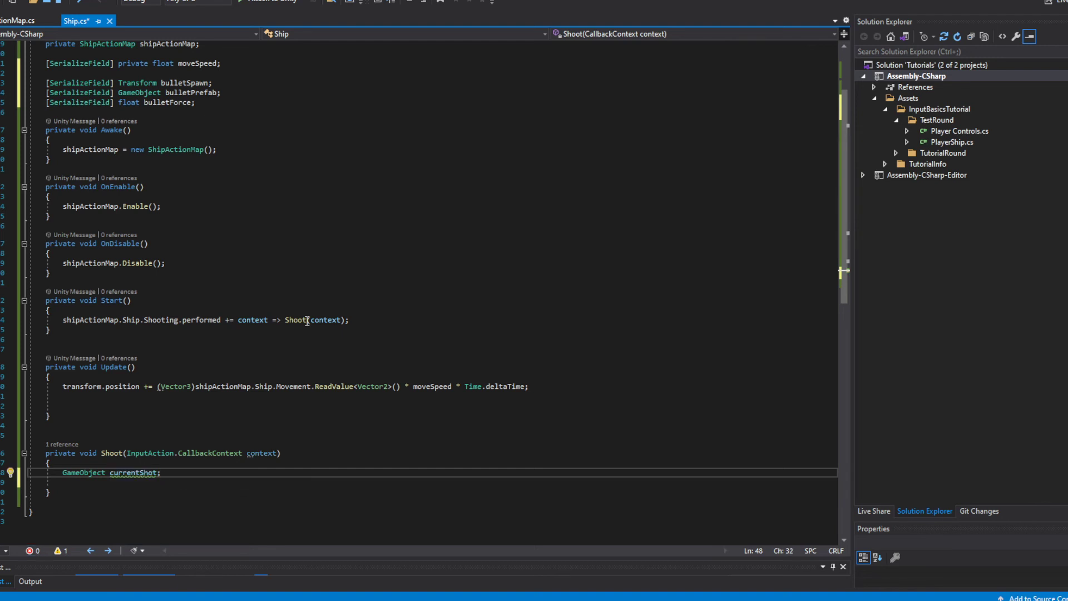
Assign currentShot = Instantiate(bulletPrefab, bulletSpawn.position, bulletSpawn.rotation).
key("Return")
key("Return")
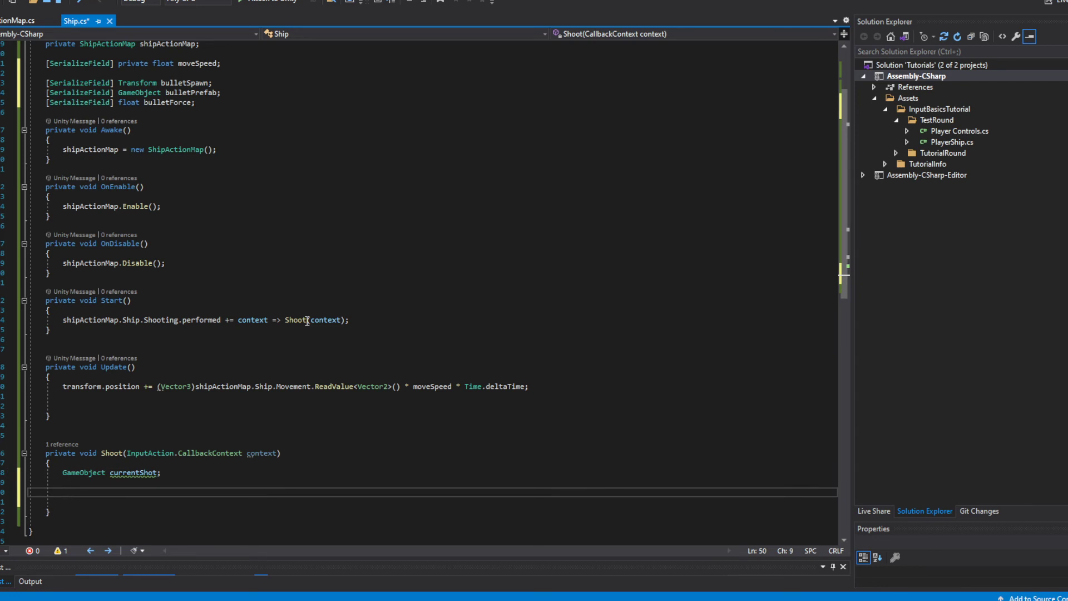
type("c")
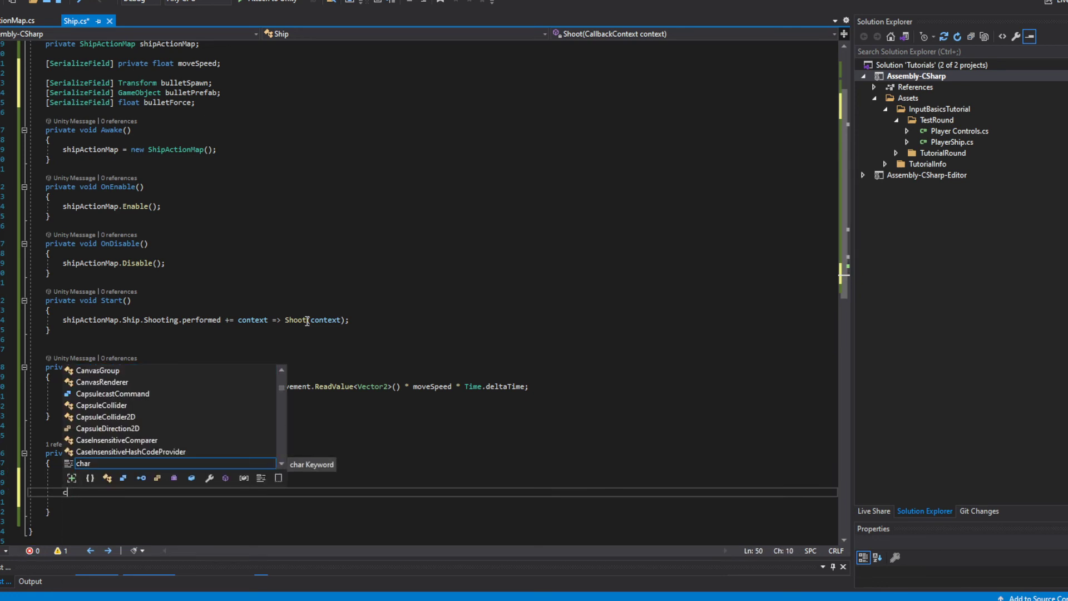
type("cur")
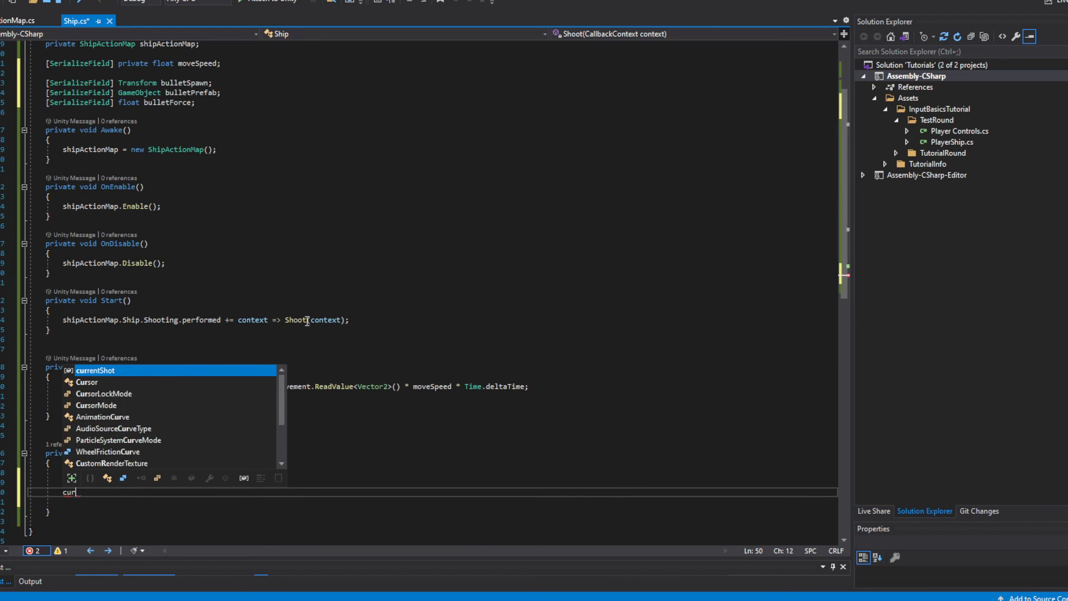
key("Tab")
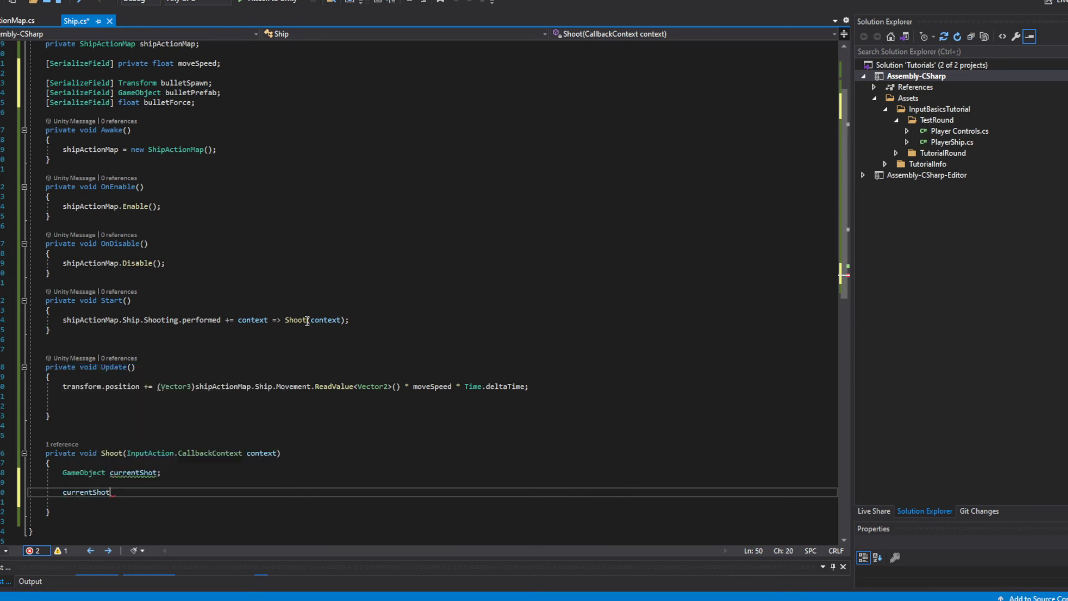
type("= Inst")
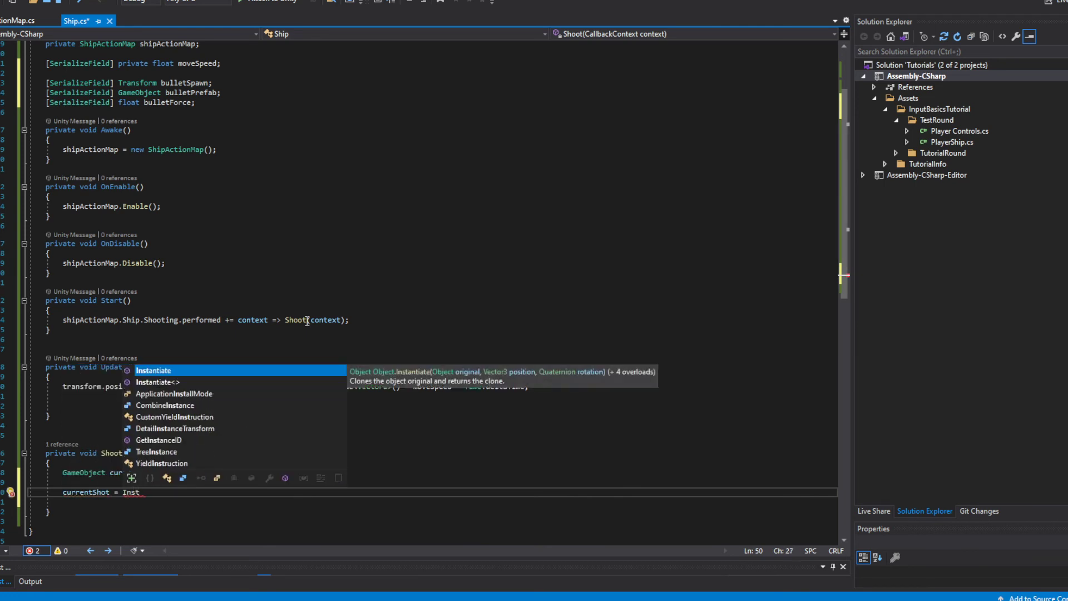
key("Tab")
type("(")
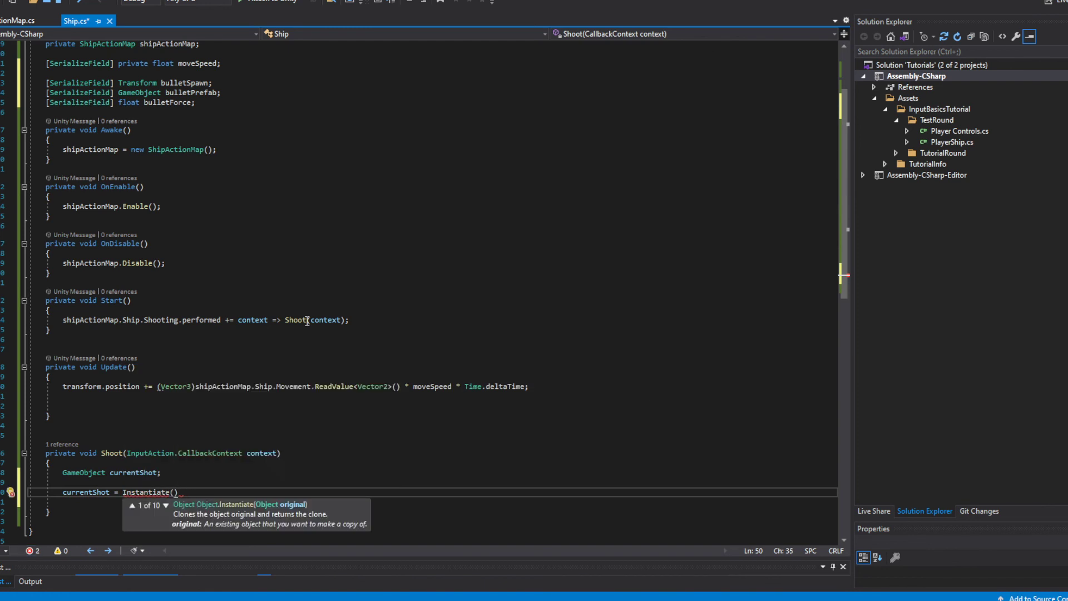
type("bulletPrefab")
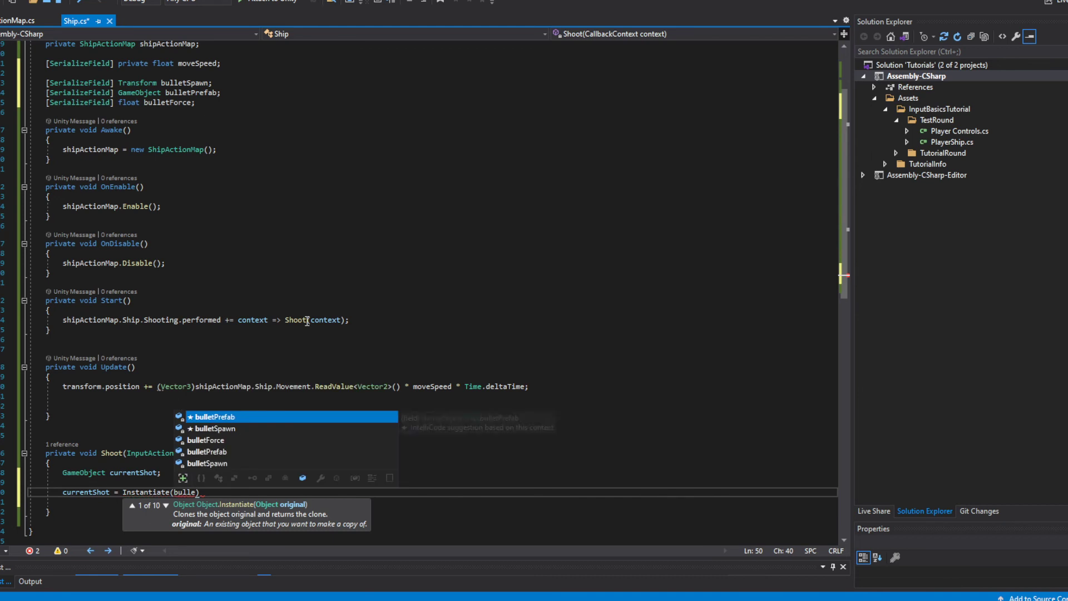
type(", ")
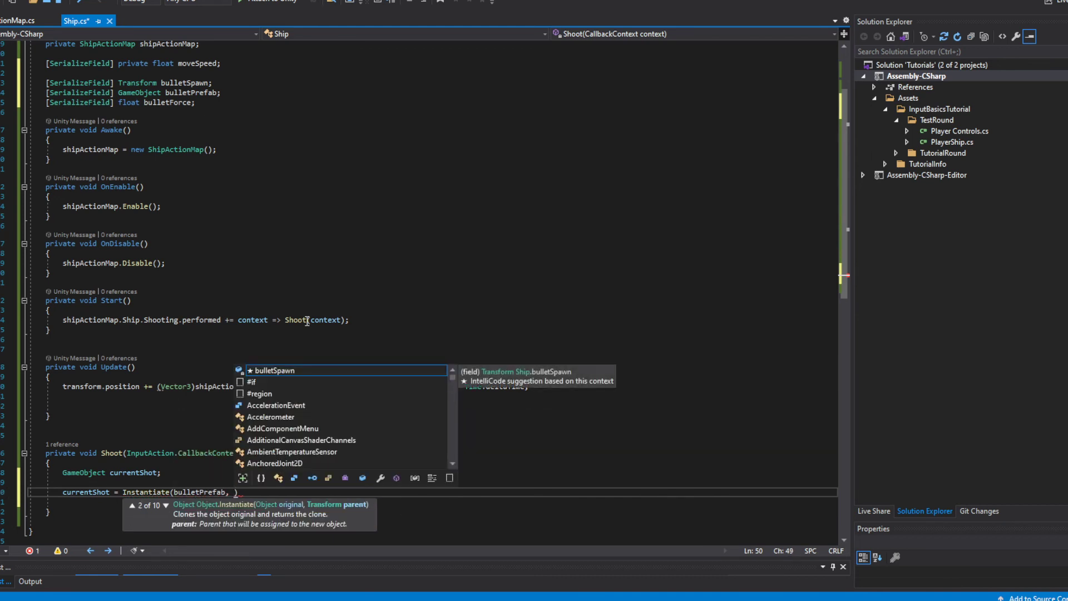
type("bulletSpawn")
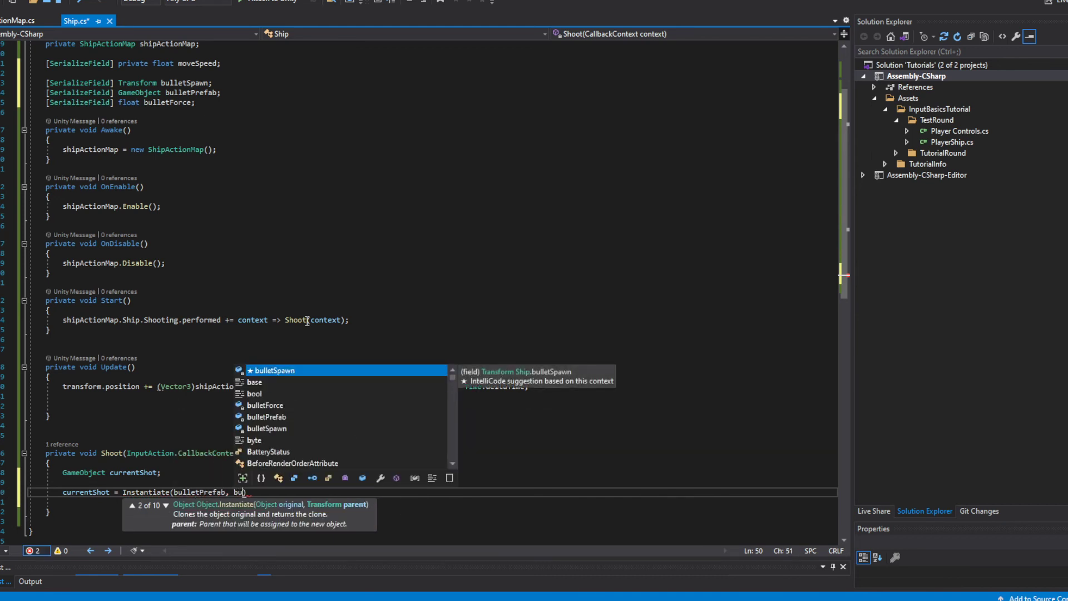
key("Tab")
type(".p")
key("Tab")
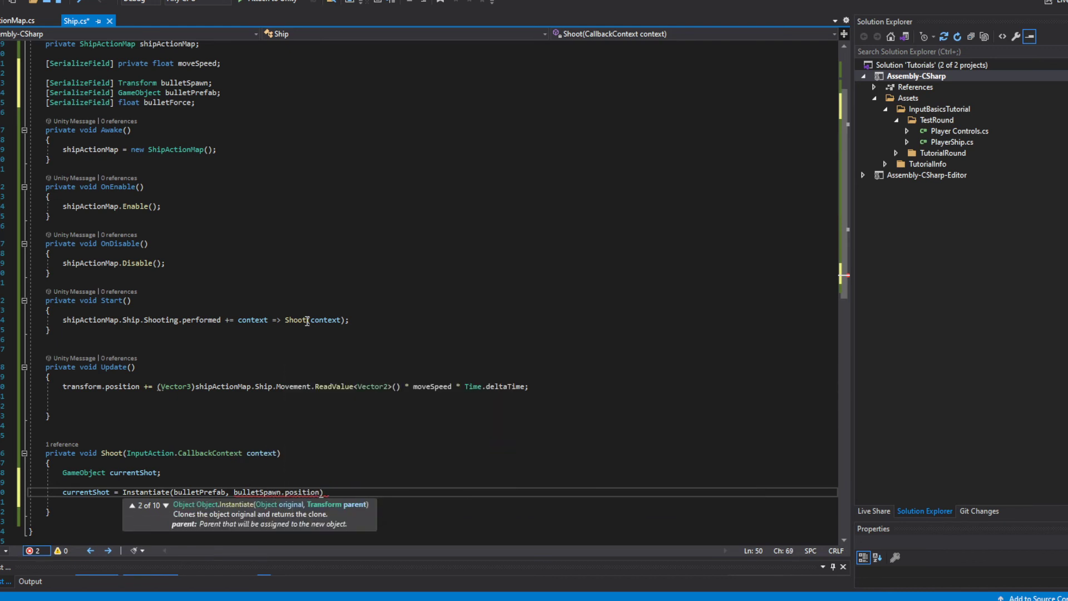
type(", bull")
key("Tab")
type(".r")
key("Tab")
type(")")
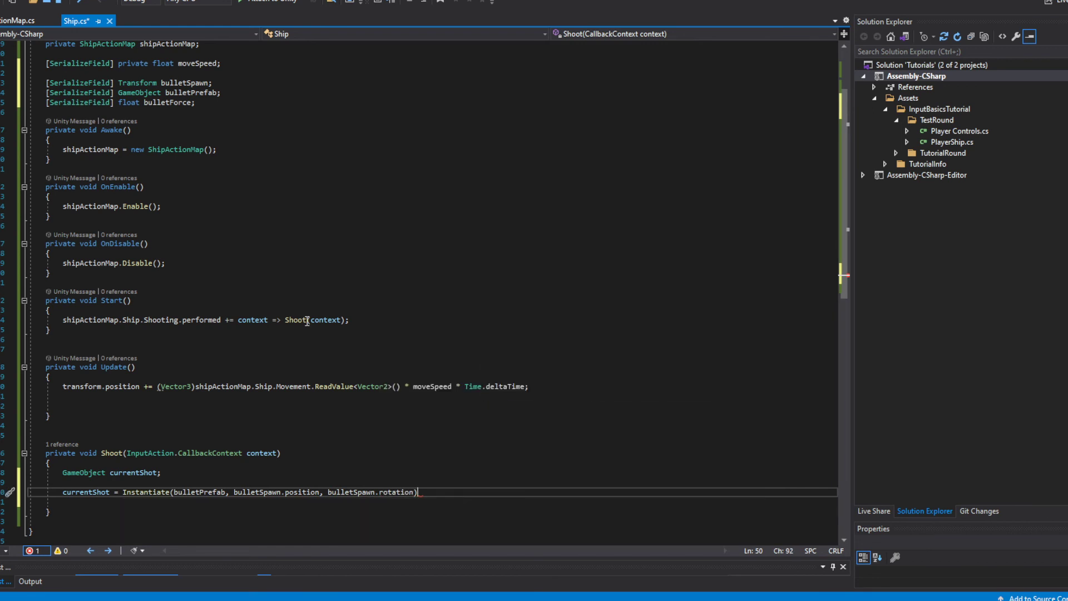
type(";")
key("Return")
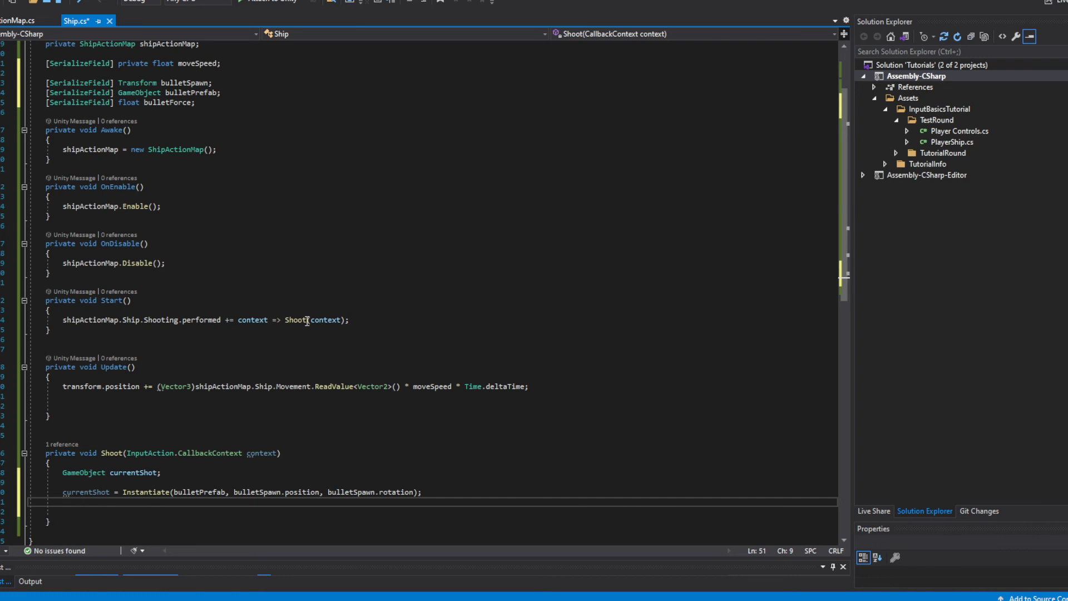
Start a new line calling currentShot.GetComponent<Rigidbody>().
type("cur")
key("Tab")
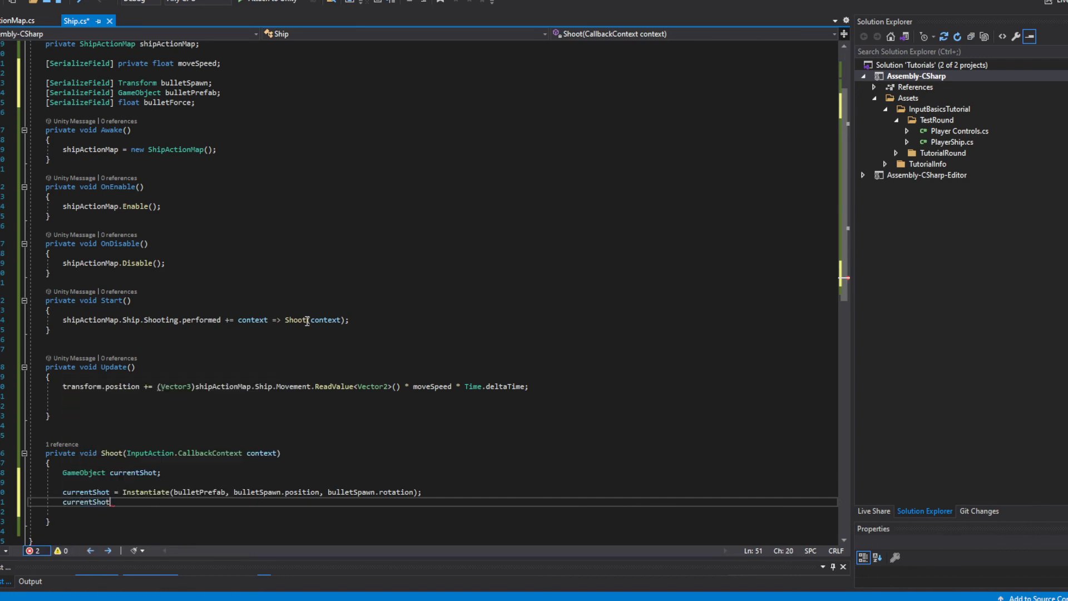
type(".ge")
key("Tab")
type("<>")
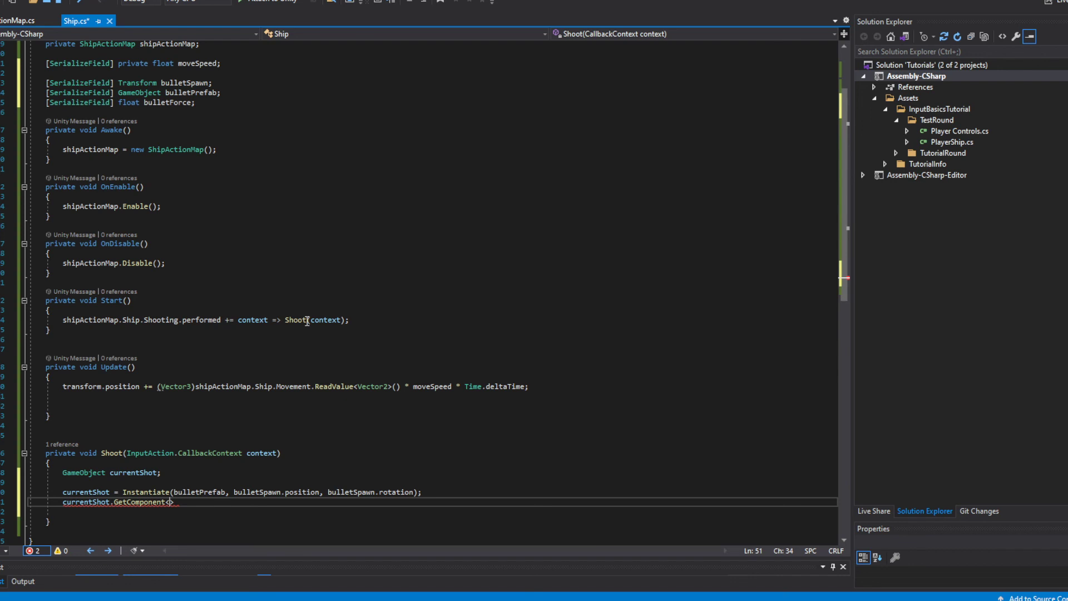
type("Rig")
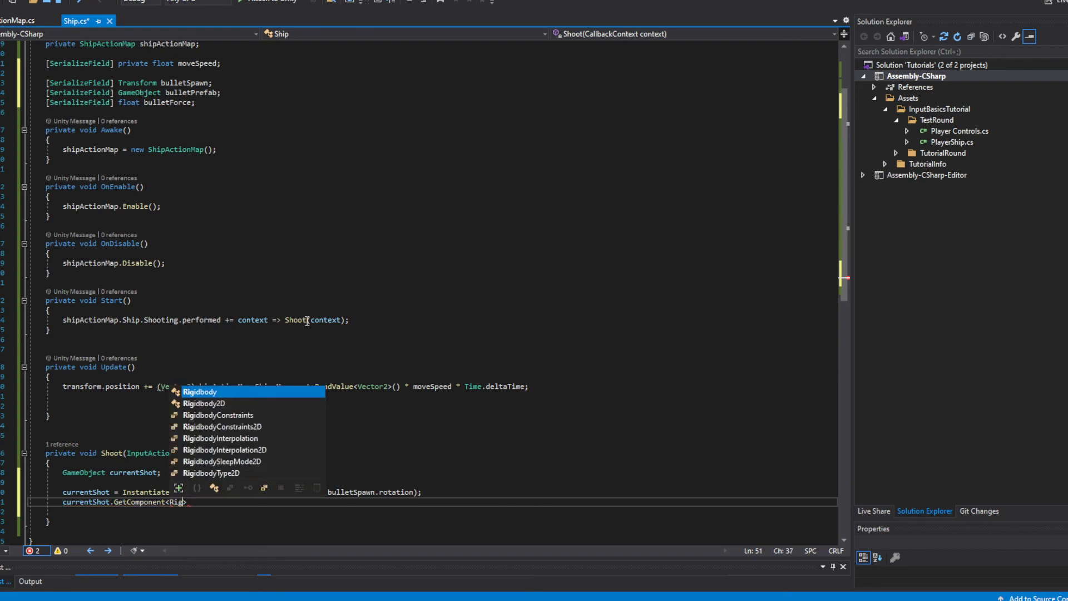
key("Tab")
Complete it with .AddForce(Vector3.up * bulletForce, ForceMode.Impulse);.
type(">().AddForce")
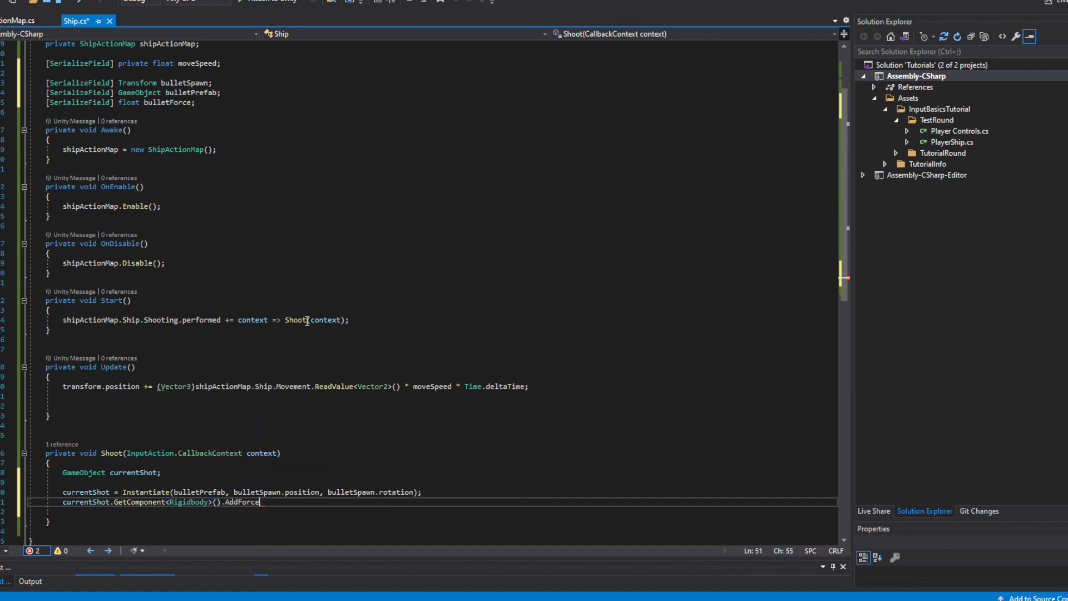
type("(Vec")
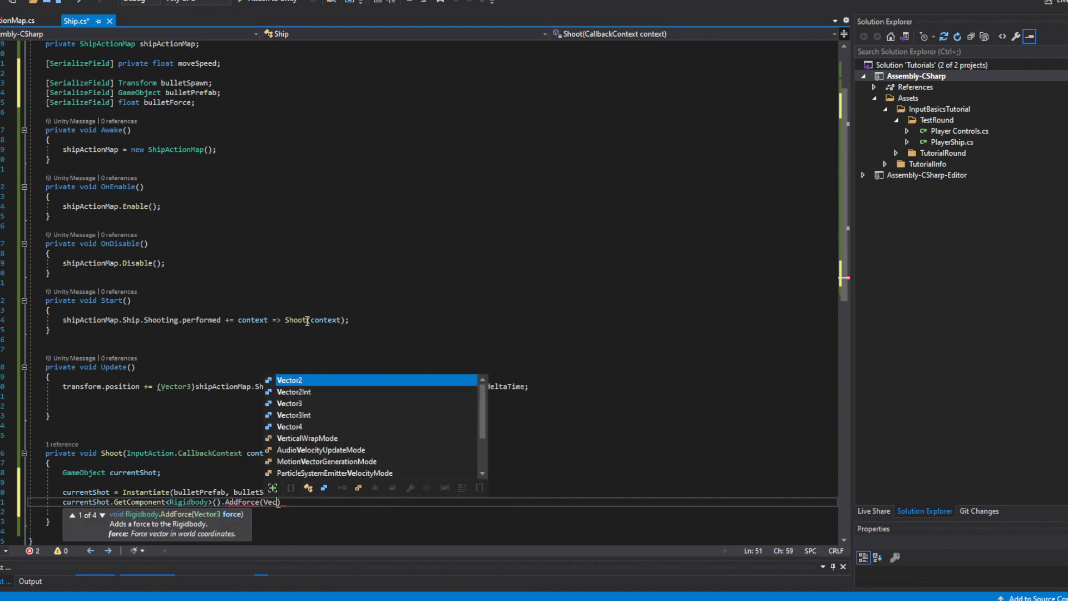
key("Down")
key("Down")
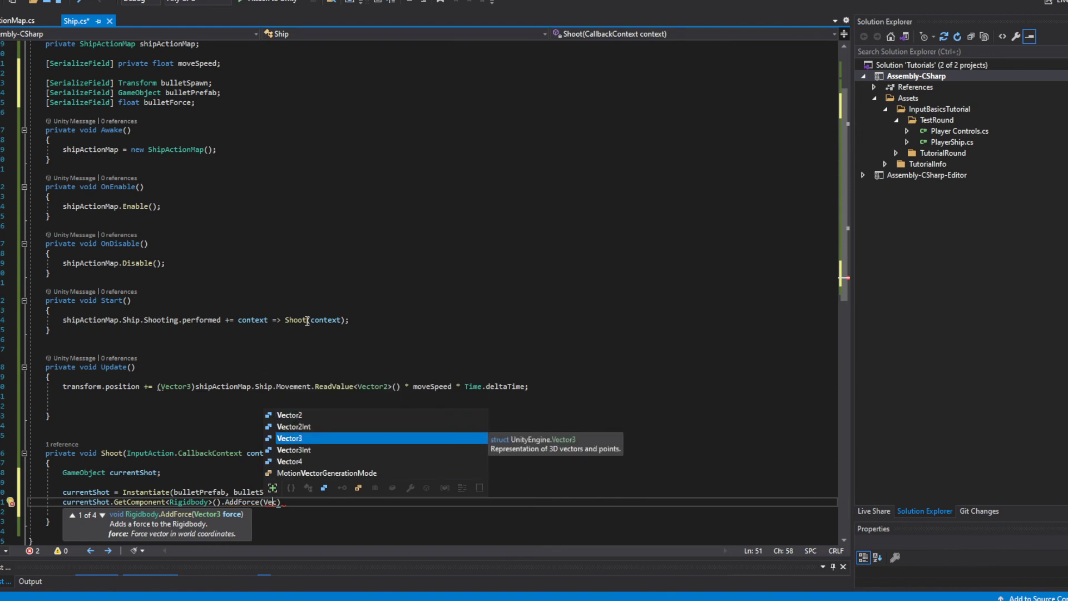
key("Tab")
type(".up * ")
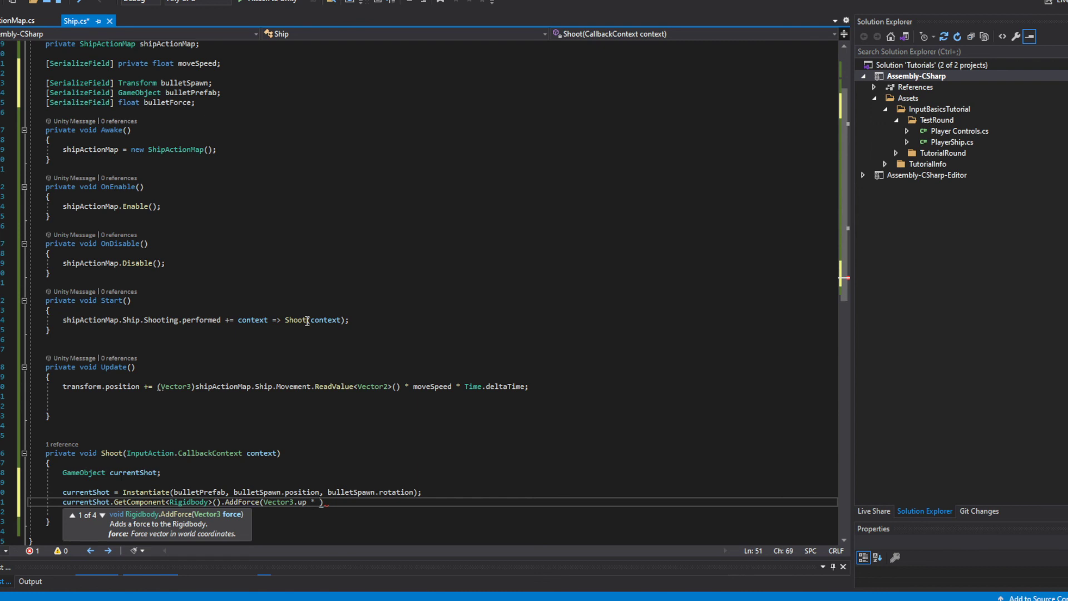
type("bul")
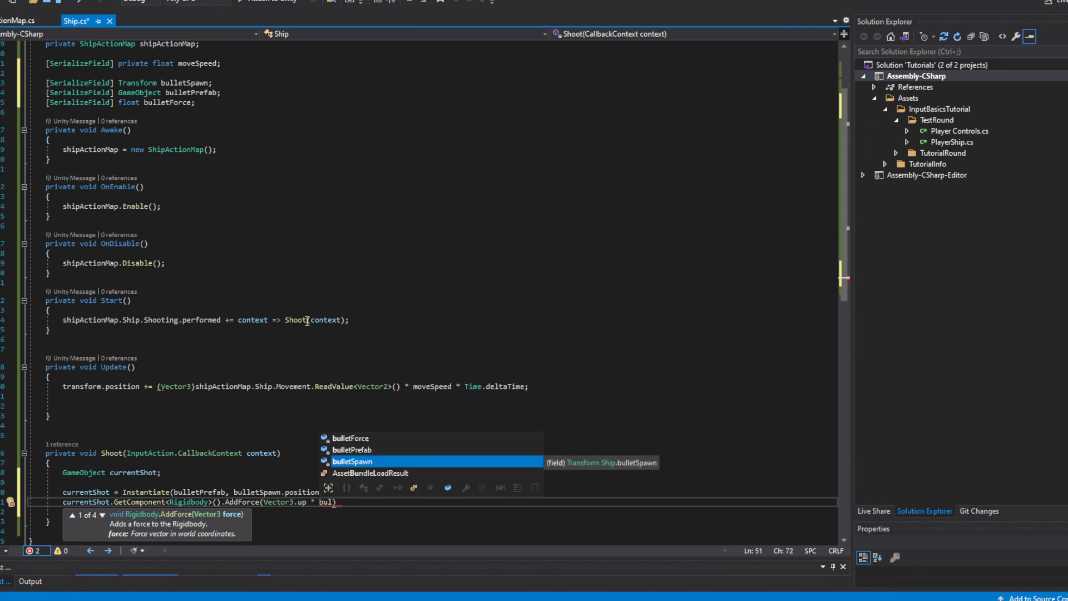
key("Tab")
type(", ")
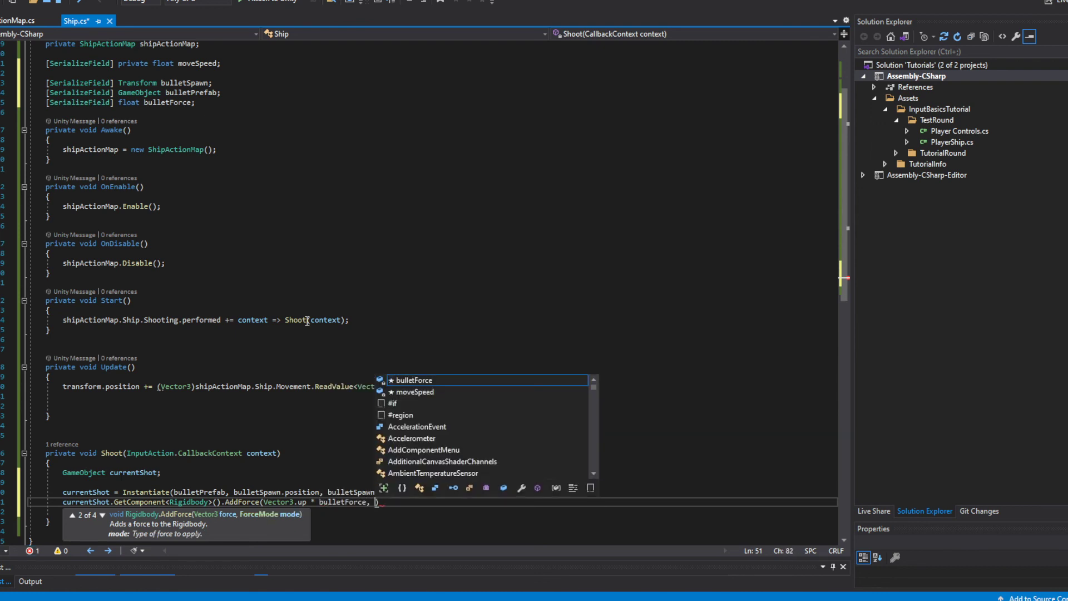
type("Forc")
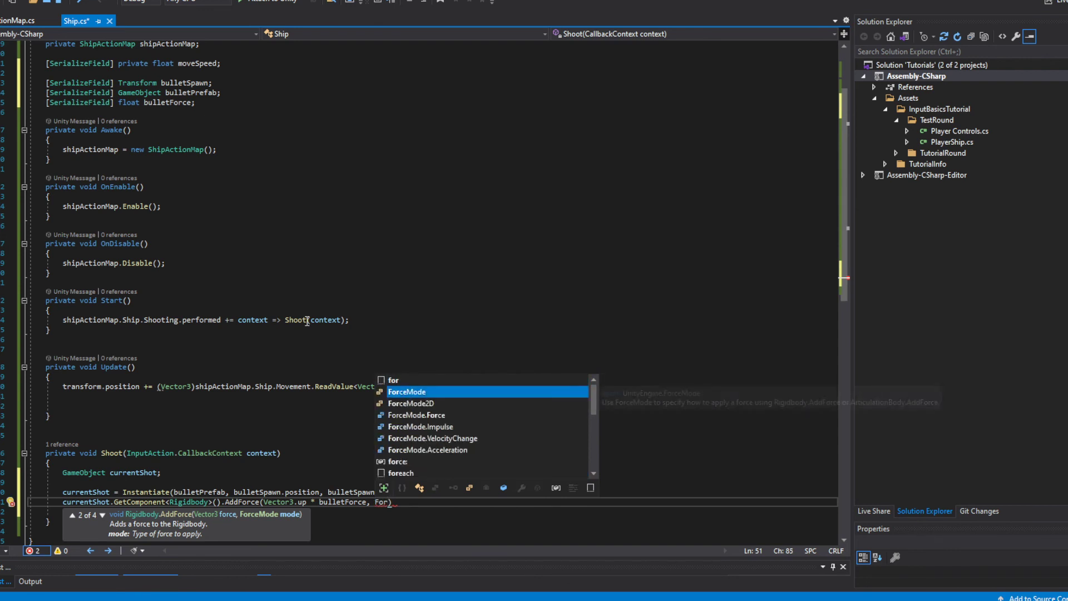
key("Tab")
type(".i")
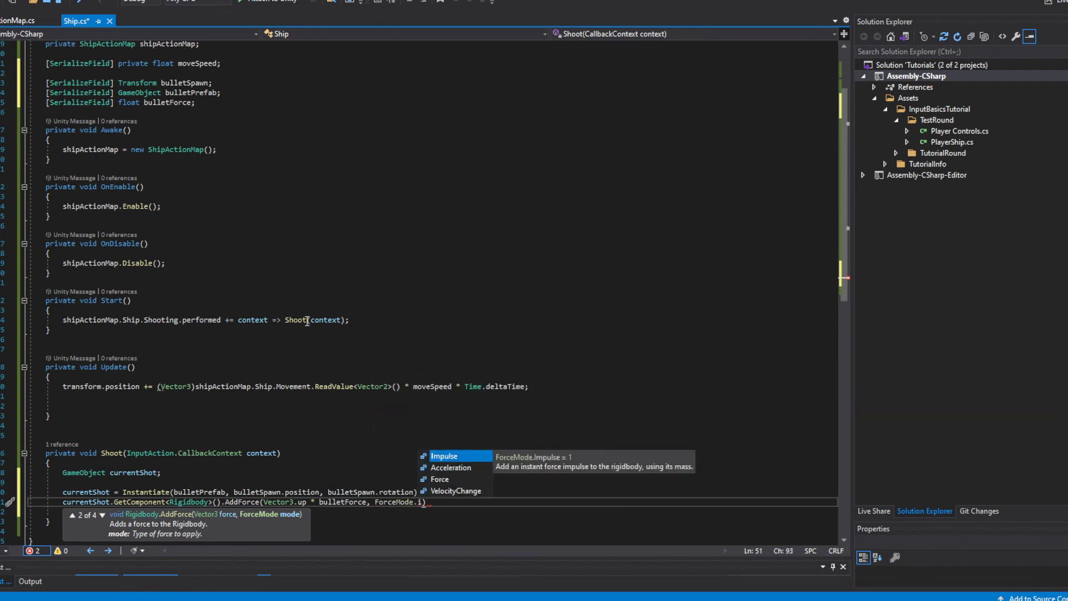
key("Tab")
type(");")
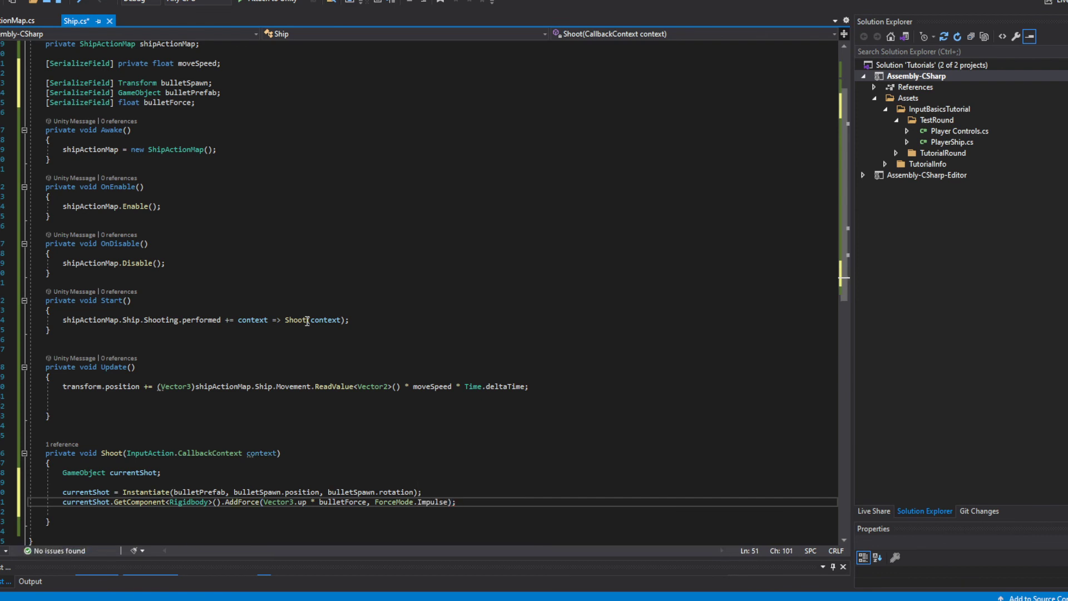
Add Destroy(currentShot, 5); as the last line of Shoot().
key("Return")
key("Return")
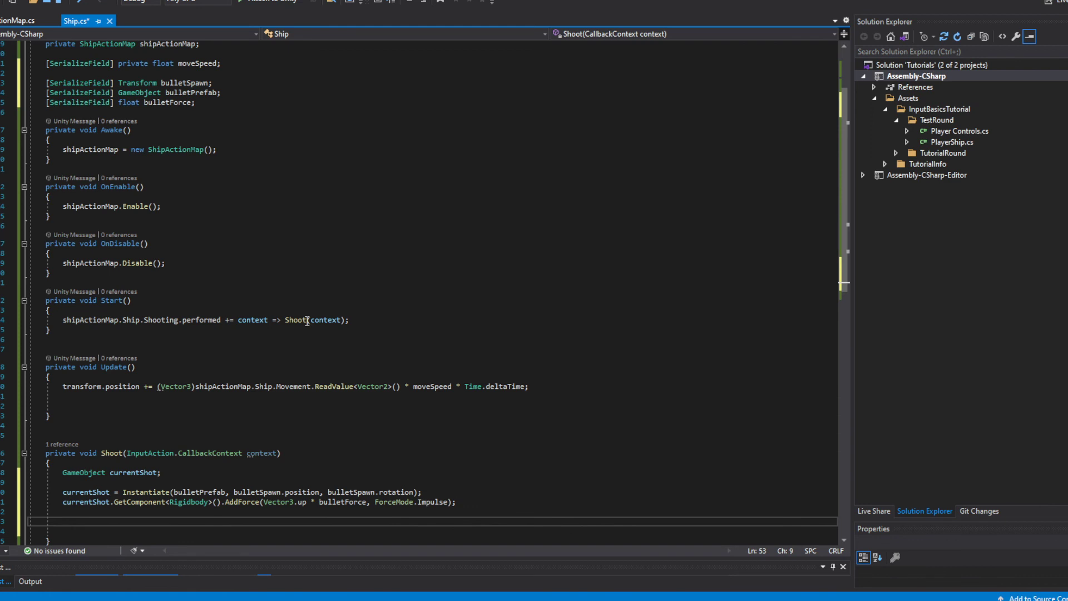
key("Home")
key("Delete")
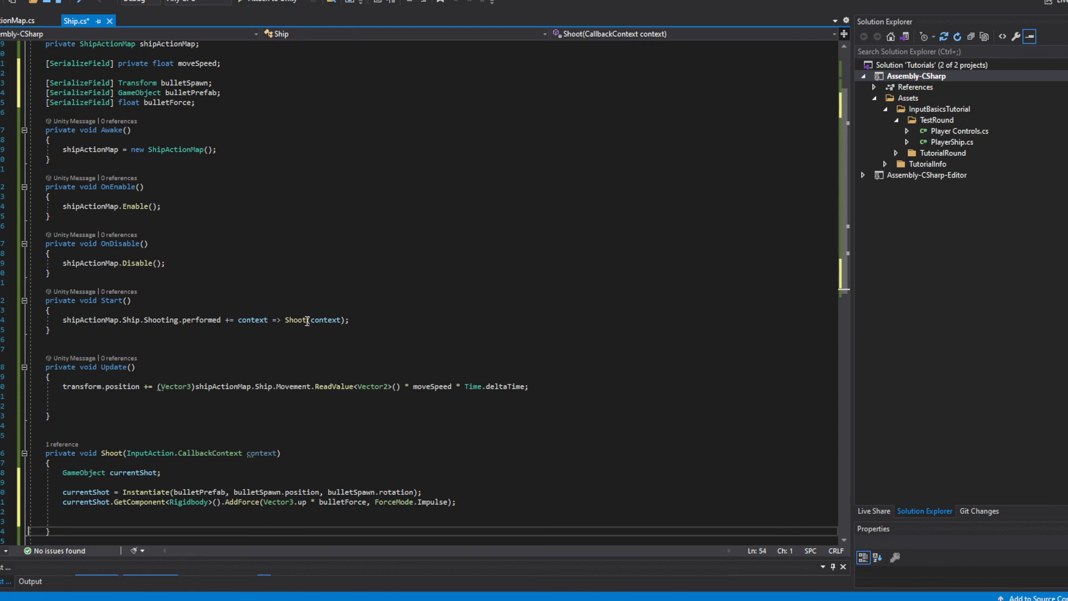
left_click(97, 522)
type("Destroy(bul")
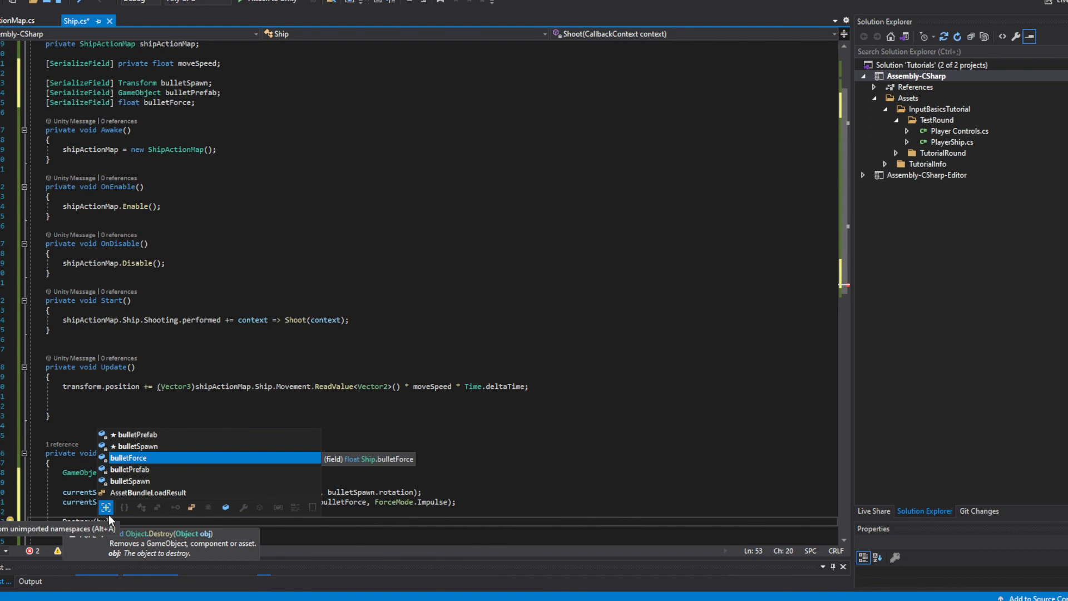
left_click(75, 492)
left_click(110, 524)
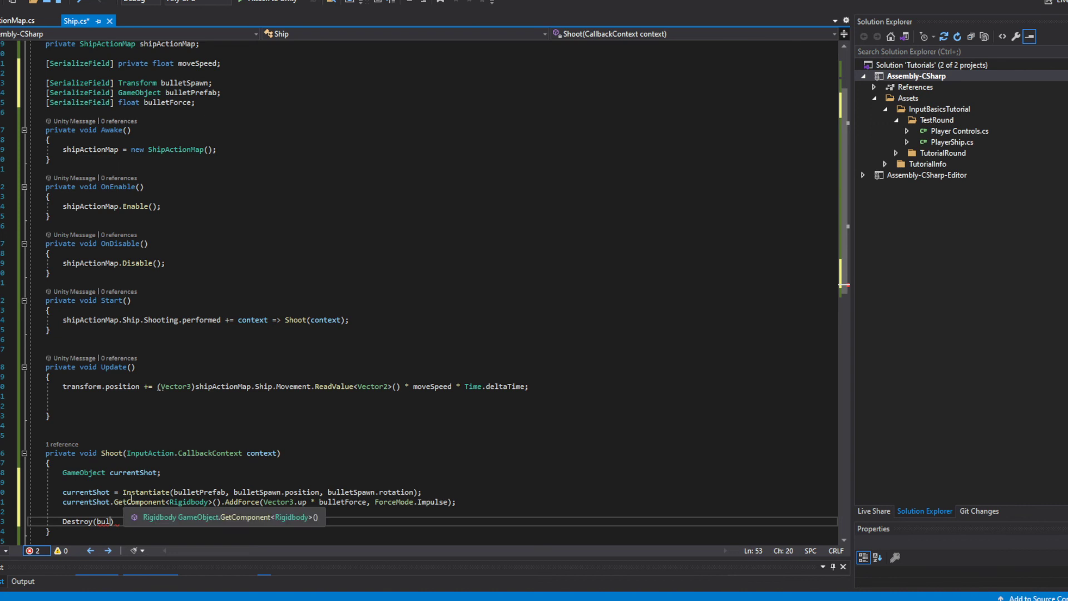
key("Delete")
key("BackSpace")
key("BackSpace")
key("BackSpace")
type("cur")
key("Tab")
type(",")
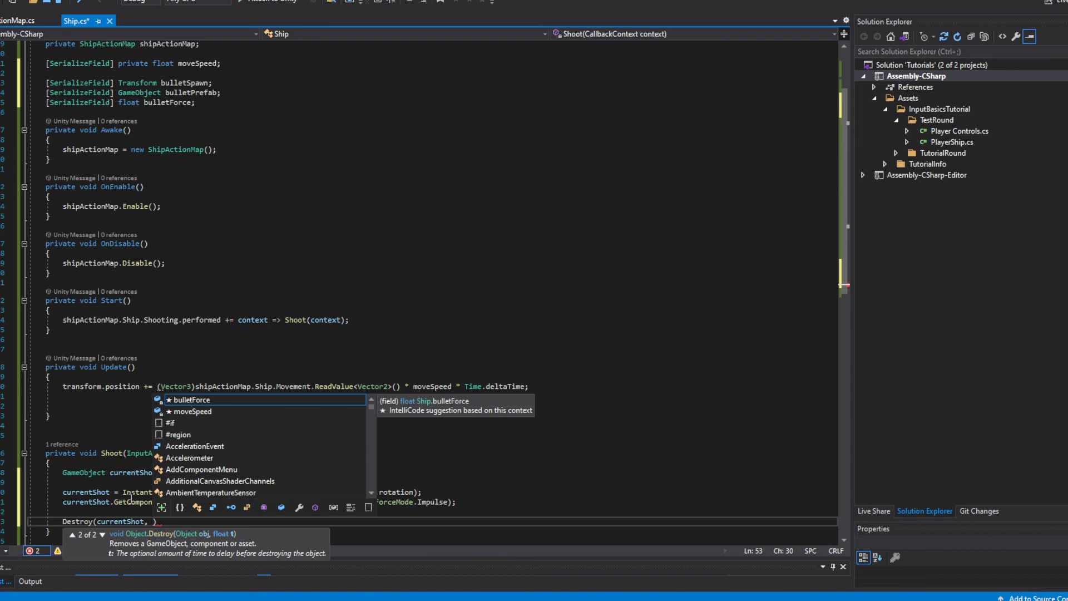
key("Escape")
type("5);")
Save Ship.cs and return to the Unity editor.
key("ctrl+s")
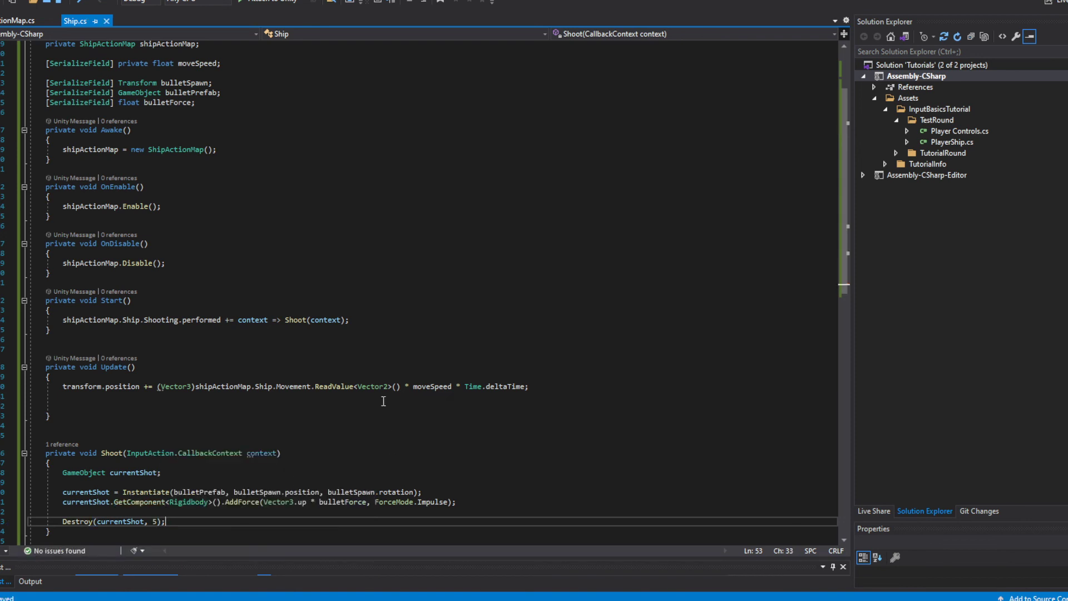
scroll(374, 404, "down", 1)
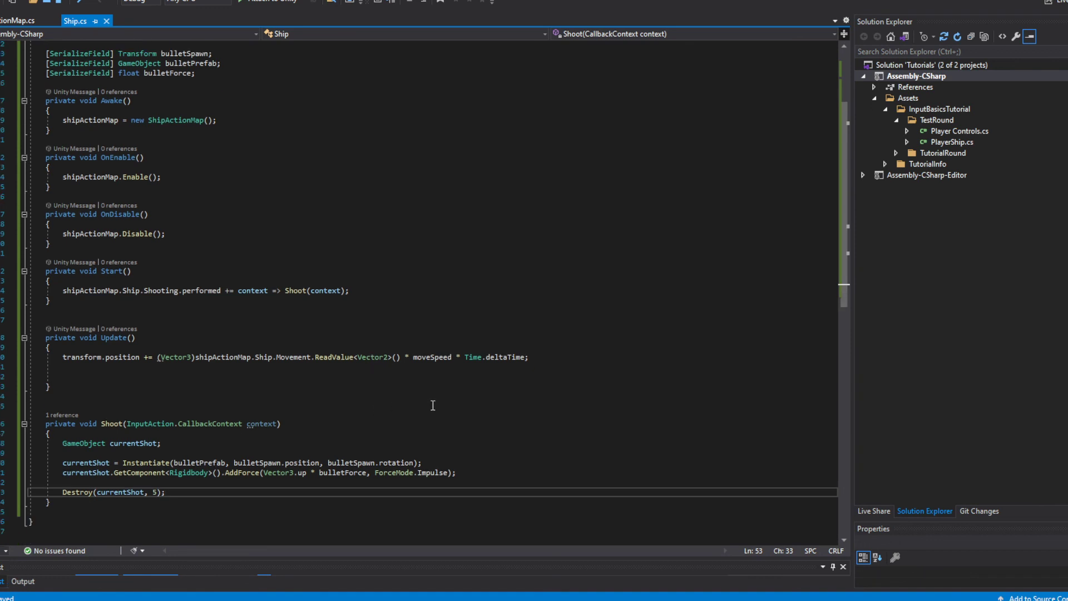
scroll(440, 396, "up", 4)
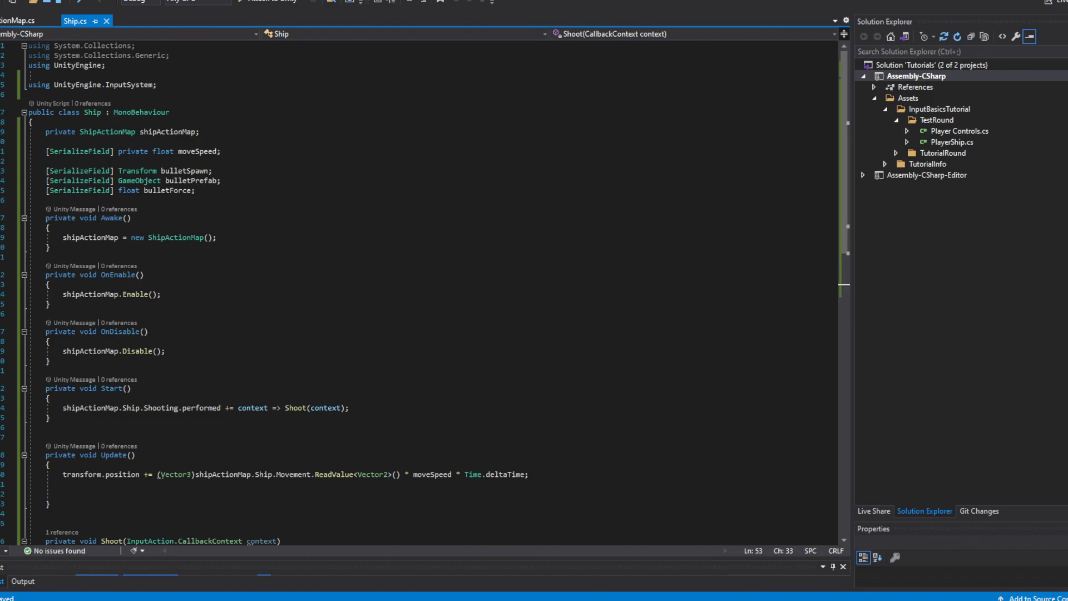
key("alt+Tab")
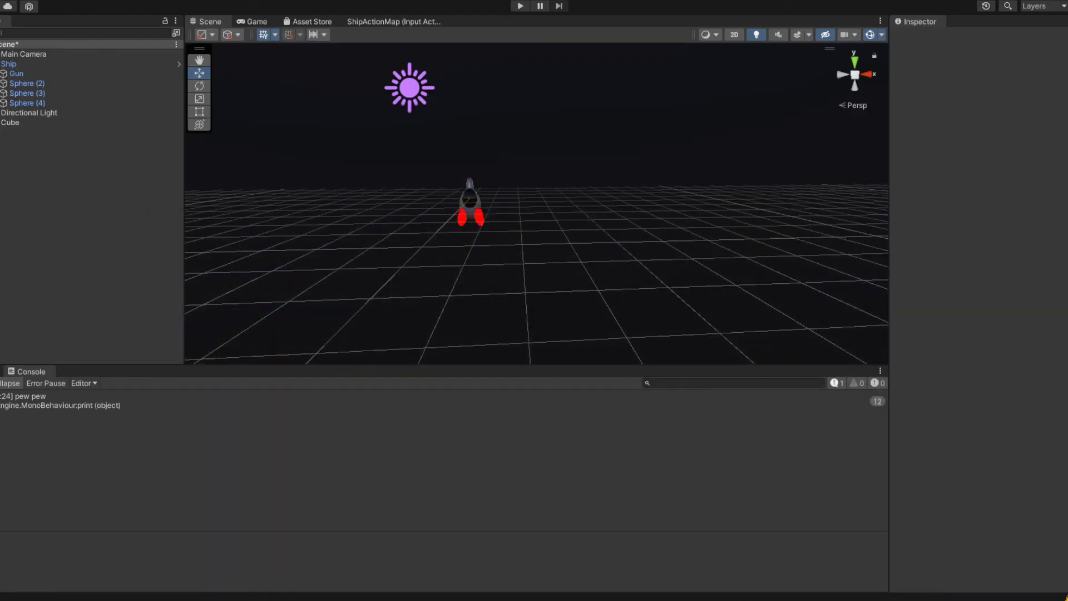
On the Ship object, set Bullet Spawn to Gun and Bullet Prefab to Shot.
left_click(81, 62)
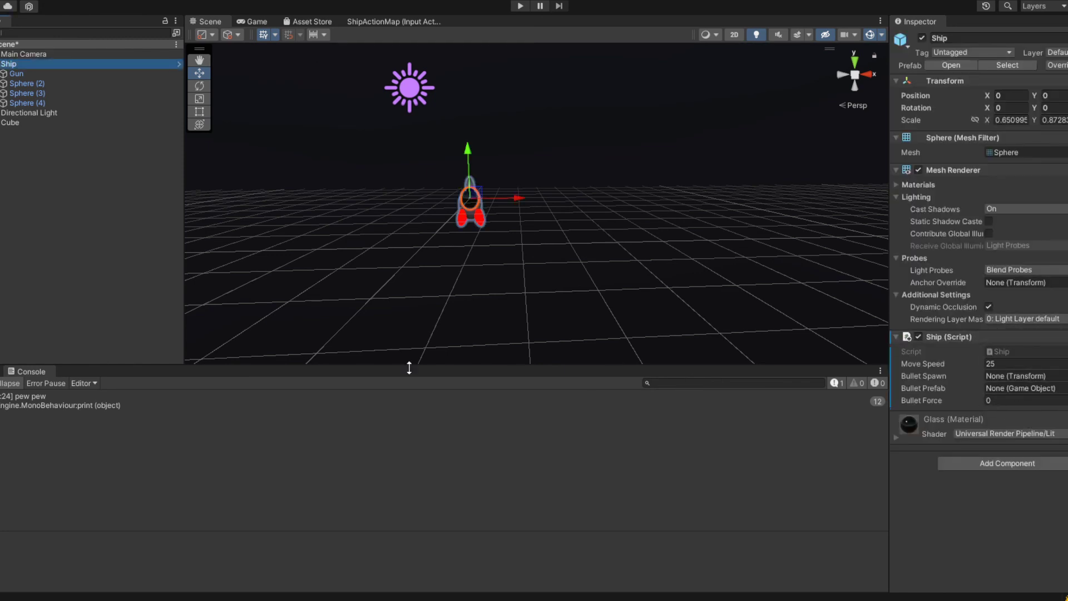
left_click(1062, 376)
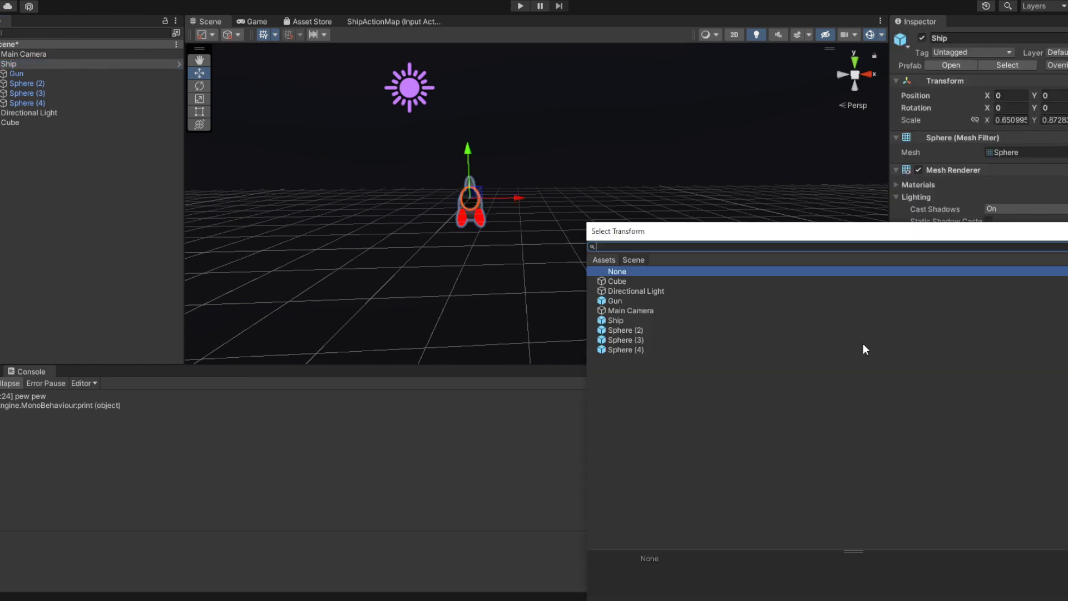
double_click(621, 301)
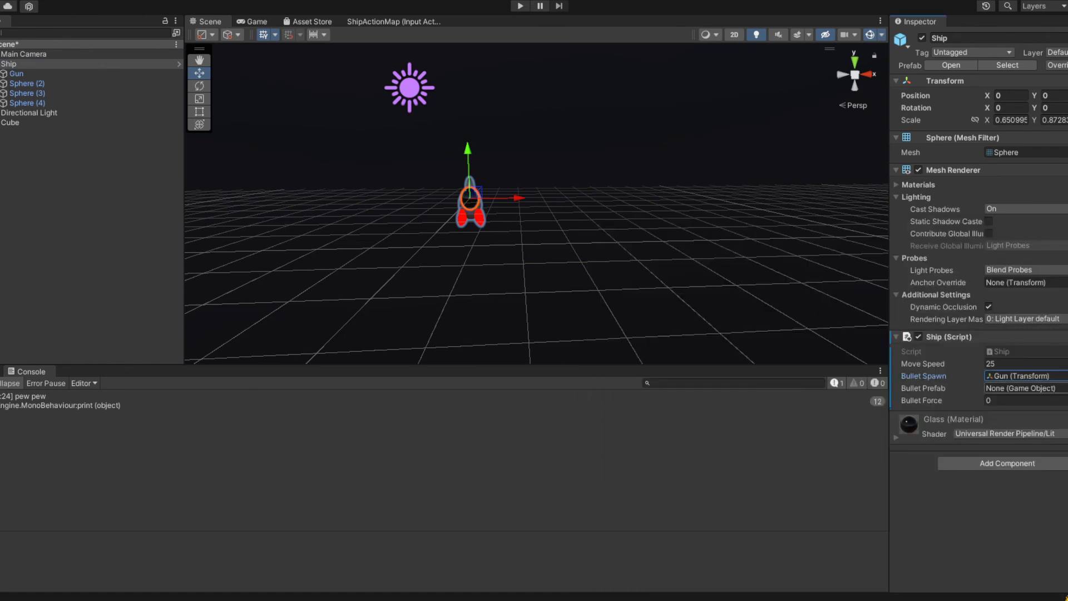
left_click(1062, 388)
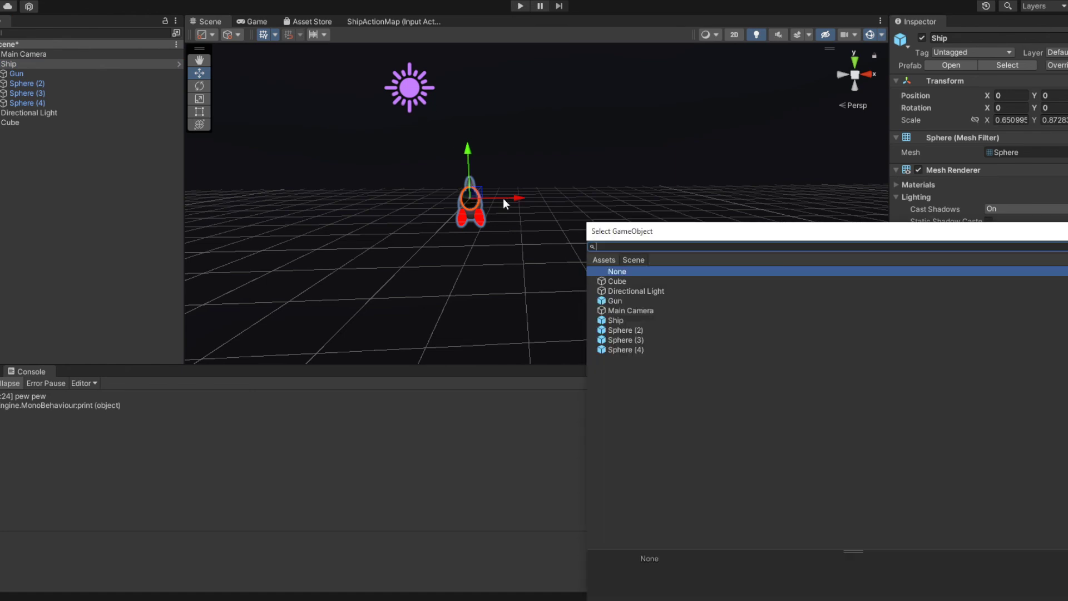
left_click(615, 259)
double_click(693, 294)
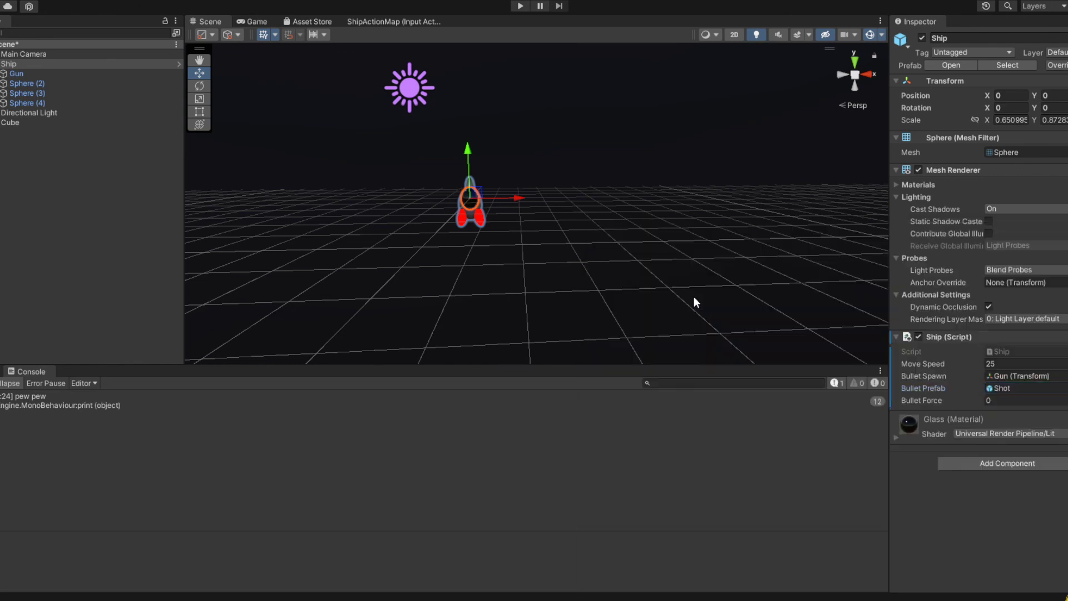
Set Bullet Force to 30 and enter play mode.
left_click(1004, 399)
type("30")
left_click(688, 426)
left_click(519, 6)
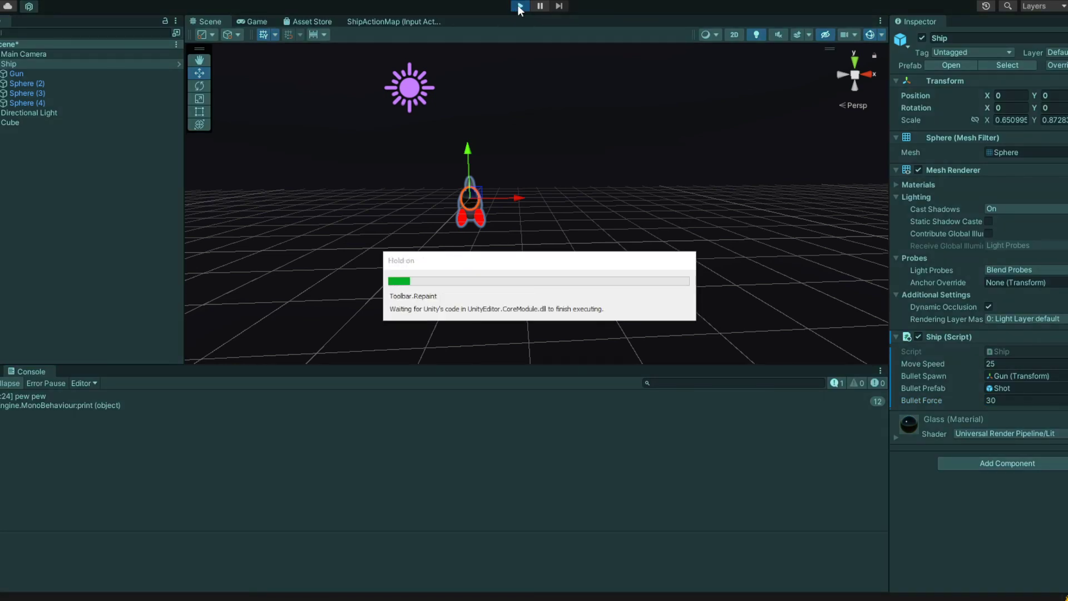
Fly the ship with WASD while firing red shots upward with Space.
key("a")
key("s")
key("d")
key("w")
key("a")
key("s")
key("space")
key("a")
key("space")
key("a")
key("w")
key("space")
key("space")
key("space")
key("space")
key("space")
key("space")
key("space")
key("d")
key("s")
key("a")
key("d")
key("space")
key("space")
key("space")
key("space")
key("space")
key("space")
key("space")
key("space")
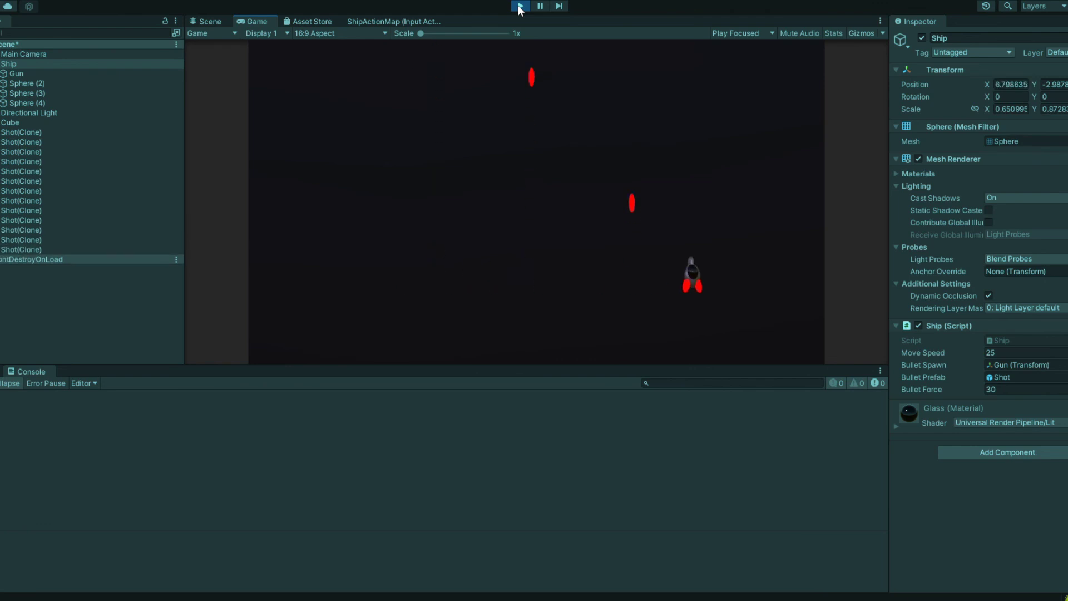
key("a")
key("d")
key("space")
key("space")
key("space")
key("a")
Keep steering around the play area firing shots, return to centre, and stop play mode.
key("d")
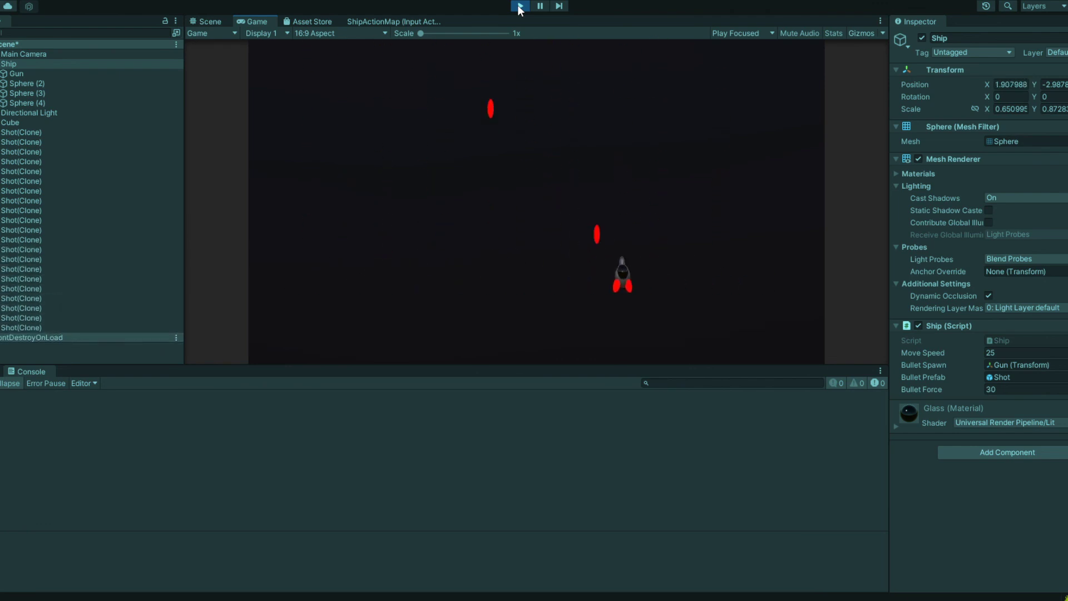
key("w")
key("a")
key("a")
key("s")
key("space")
key("d")
key("space")
key("space")
key("space")
key("space")
key("space")
key("w")
key("a")
key("space")
key("space")
key("d")
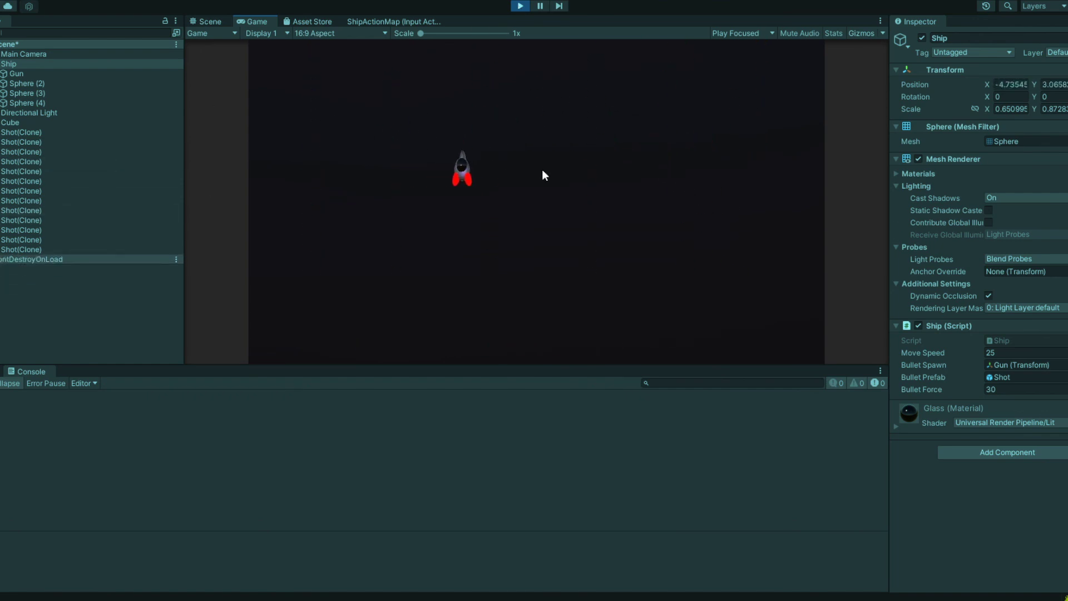
key("space")
key("space")
key("space")
key("space")
key("space")
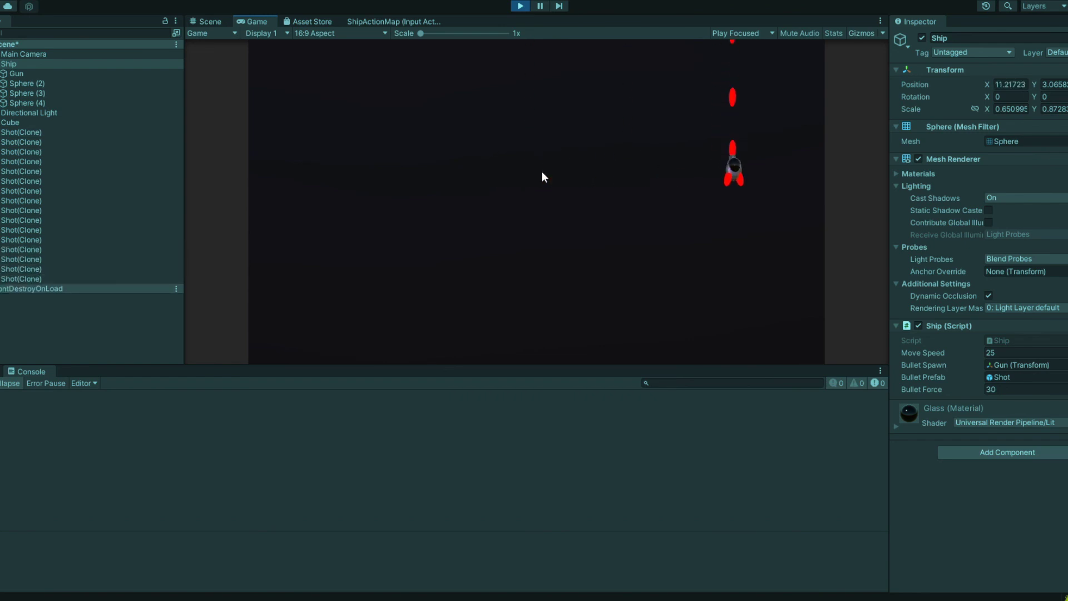
key("a")
key("space")
key("space")
key("space")
key("space")
key("space")
key("space")
key("space")
key("space")
key("space")
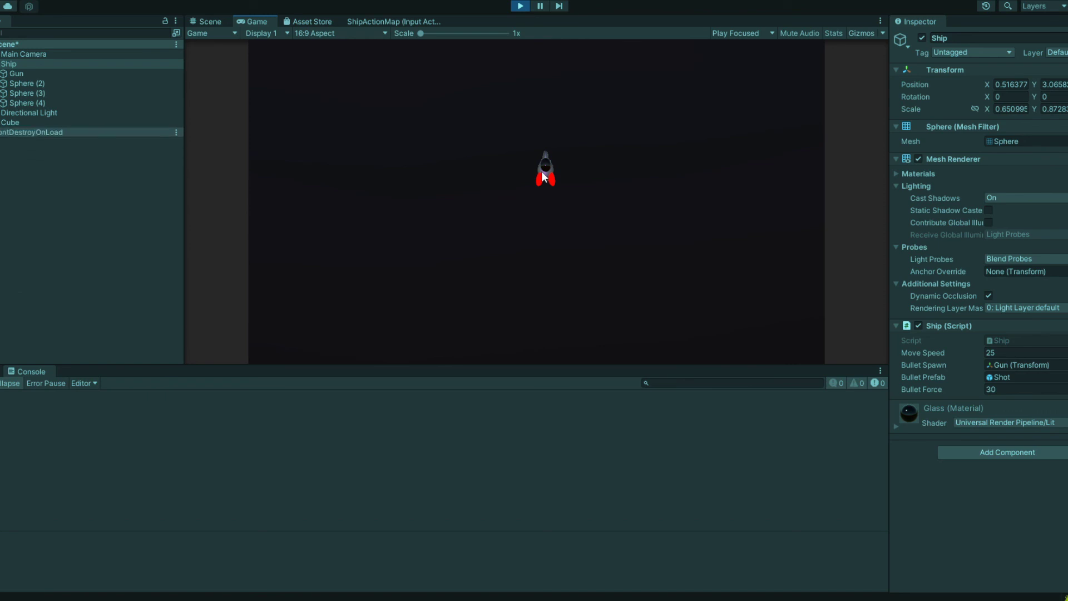
key("space")
key("space")
key("space")
key("space")
key("space")
key("space")
key("s")
key("a")
key("w")
key("d")
key("w")
key("a")
left_click(519, 6)
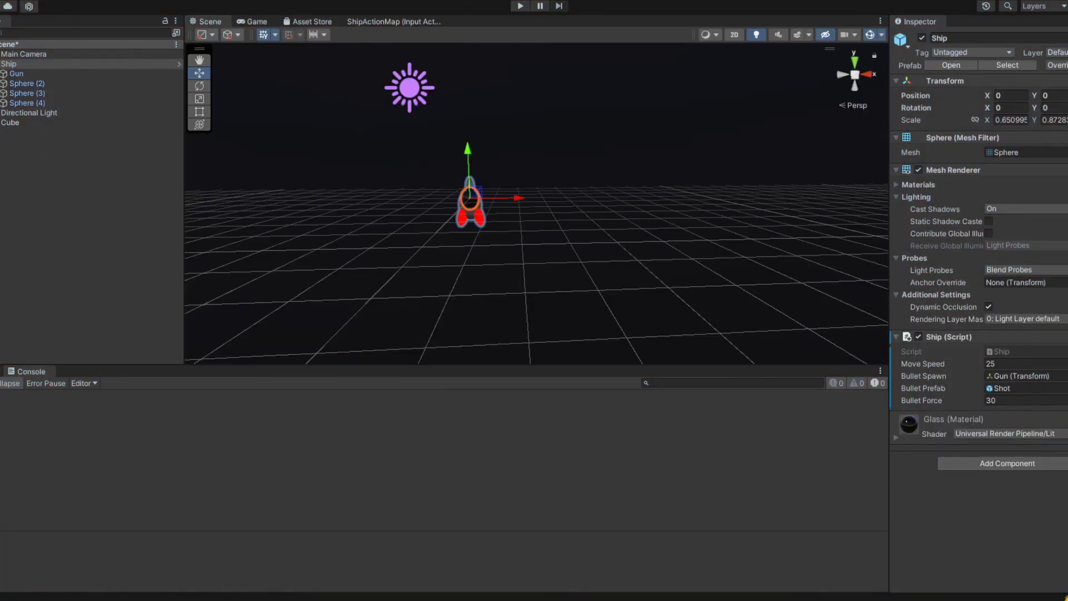
In Ship.cs, delete the blank lines inside Update() and above Instantiate and Destroy.
left_click(523, 561)
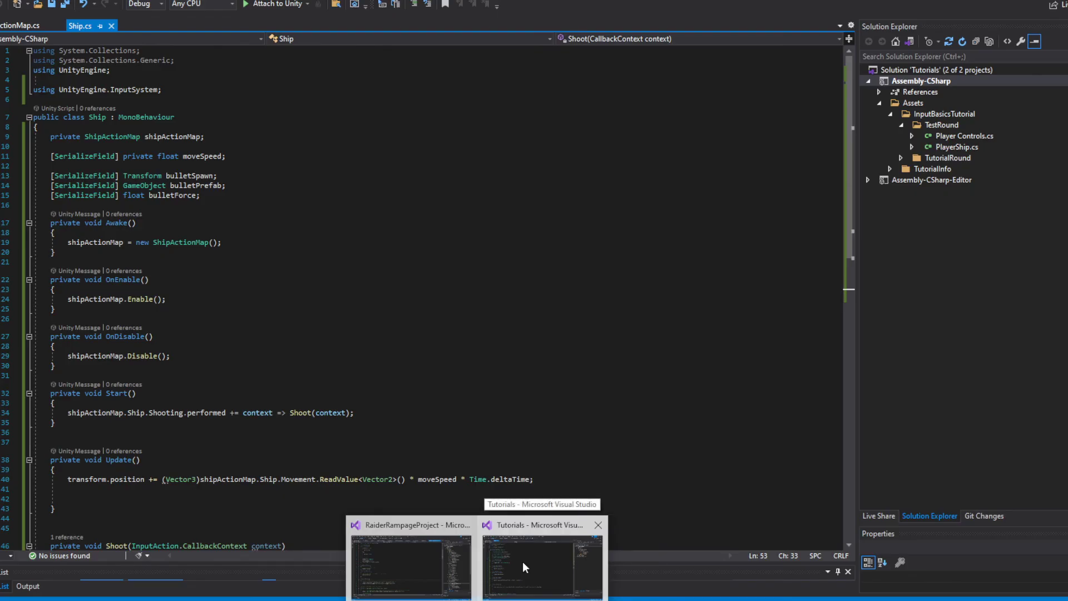
scroll(642, 488, "down", 7)
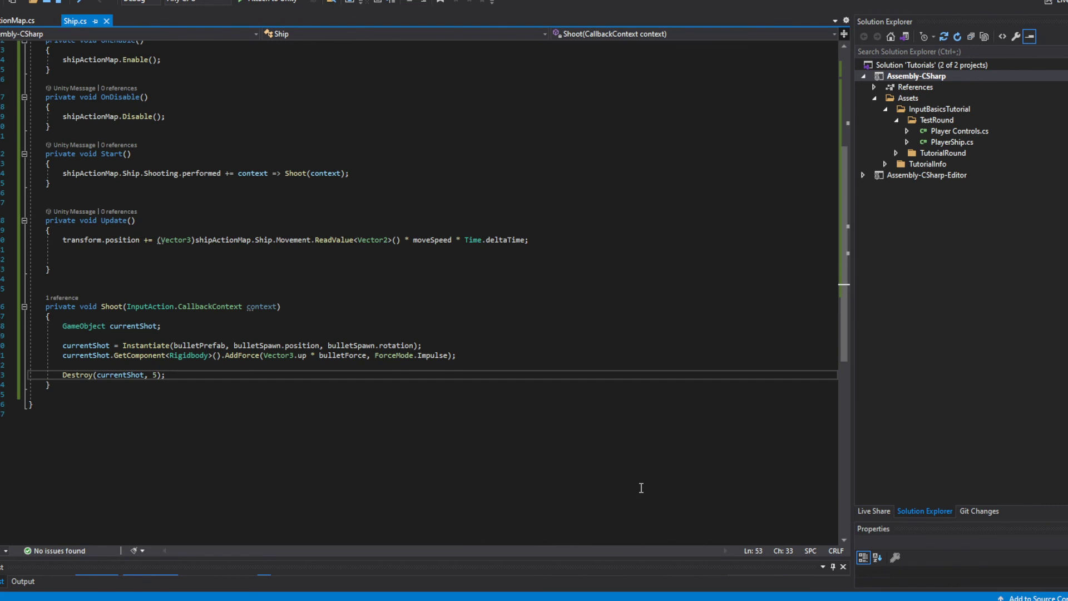
scroll(641, 488, "up", 4)
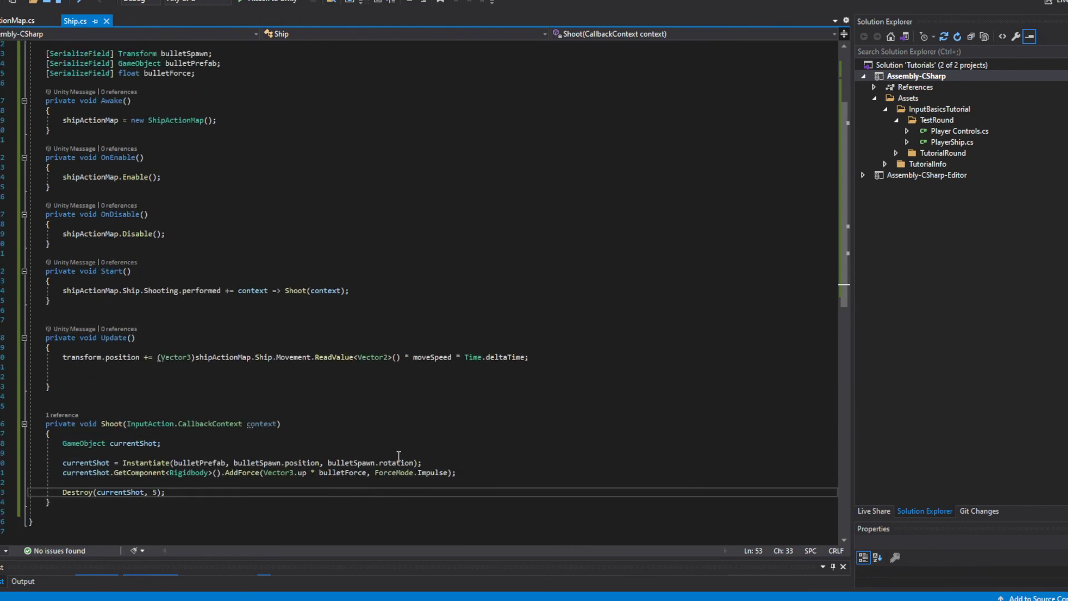
scroll(389, 450, "up", 4)
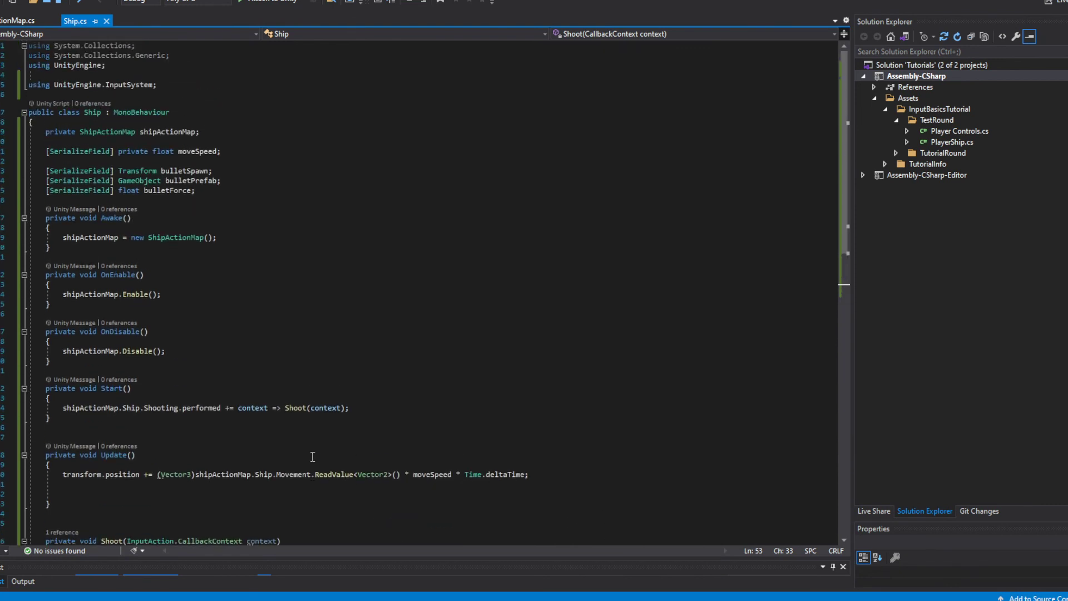
scroll(290, 456, "down", 2)
scroll(291, 457, "down", 3)
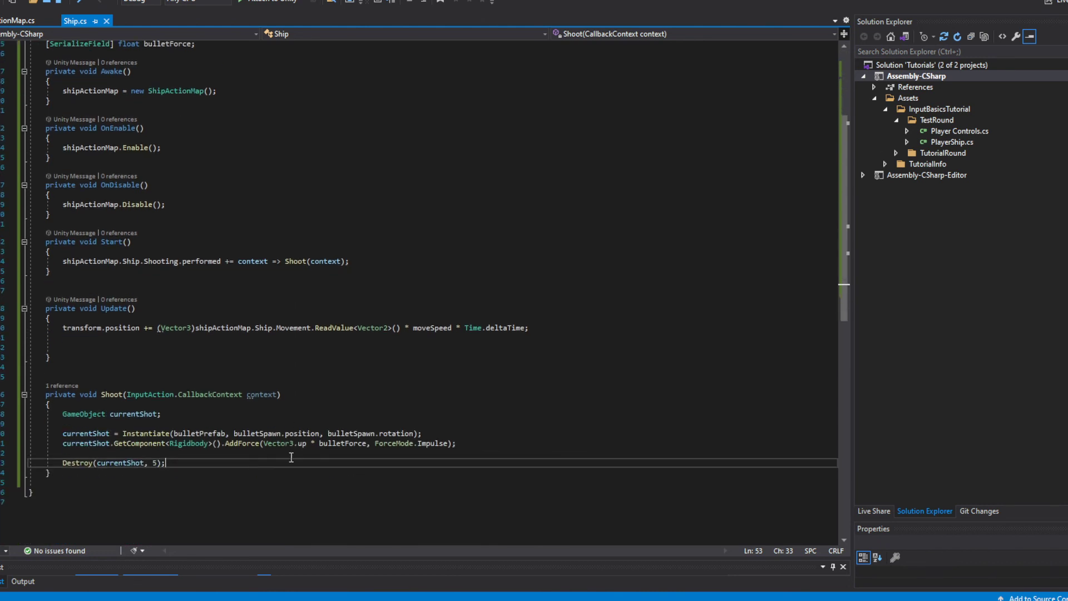
left_click(190, 375)
left_click(41, 346)
key("BackSpace")
key("BackSpace")
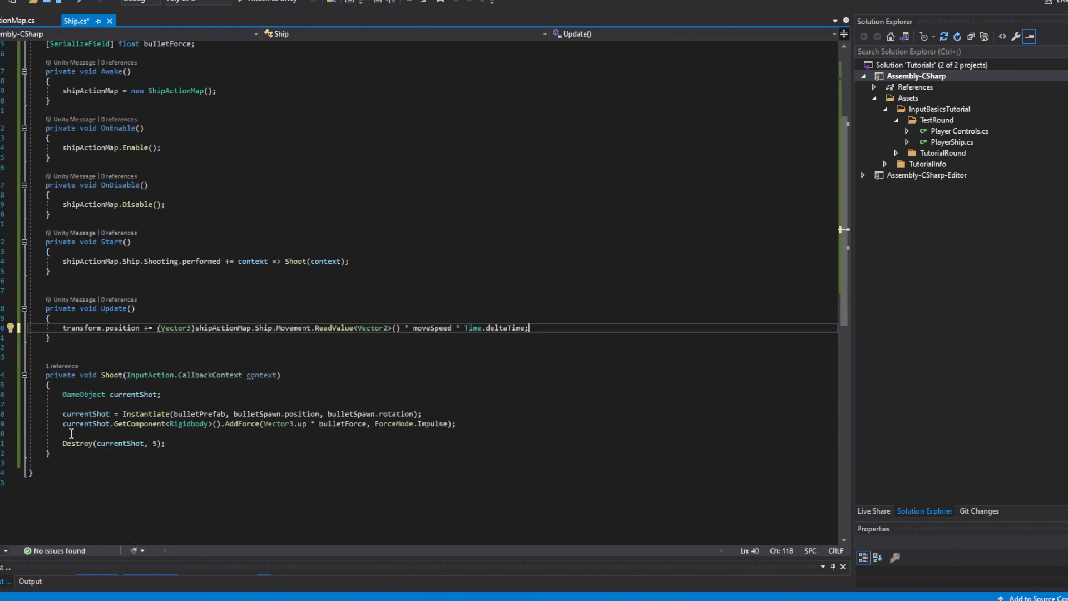
left_click(72, 434)
key("BackSpace")
left_click(33, 407)
key("BackSpace")
Remove blank lines among the fields and before Awake(), OnEnable(), OnDisable() and Start().
scroll(100, 277, "up", 5)
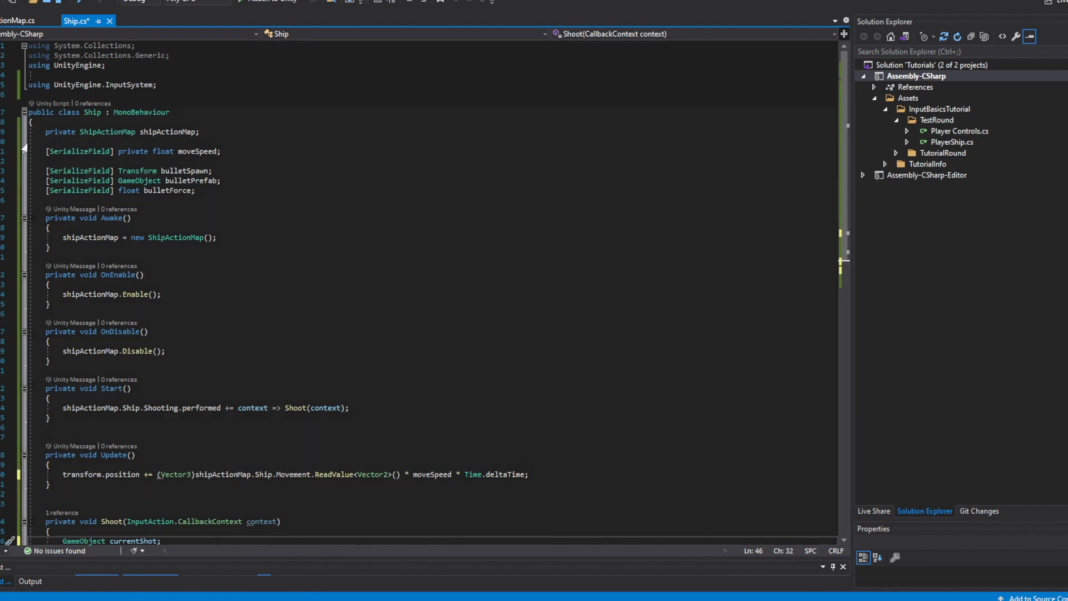
left_click(43, 160)
key("BackSpace")
left_click(46, 142)
key("BackSpace")
left_click(42, 181)
key("BackSpace")
left_click(47, 228)
key("BackSpace")
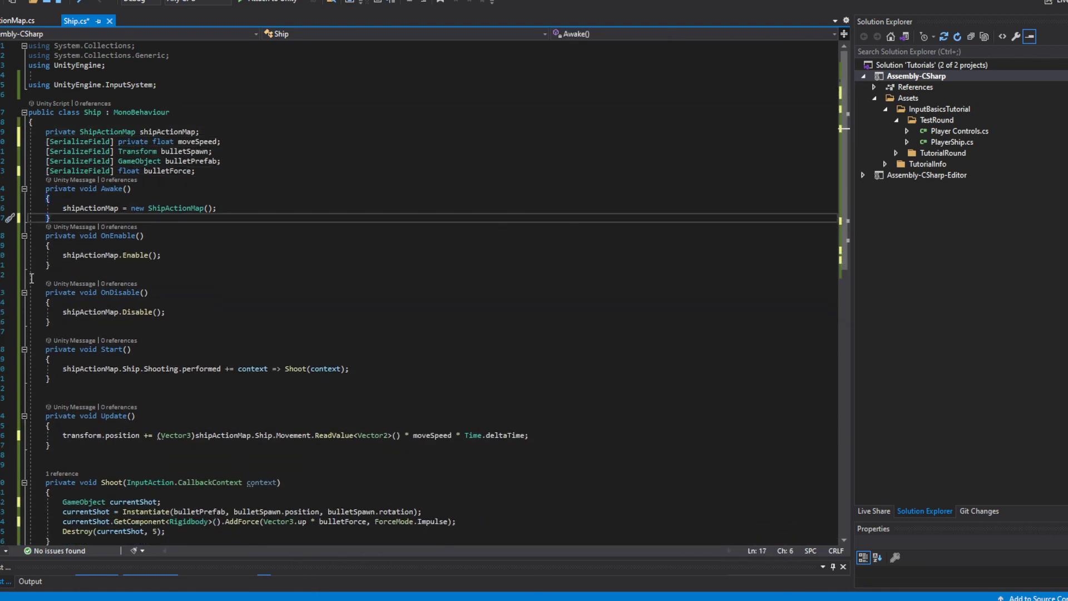
left_click(34, 276)
key("BackSpace")
left_click(44, 322)
key("BackSpace")
Remove the blank lines before Update() and around Shoot(), then save Ship.cs.
left_click(36, 378)
key("BackSpace")
key("BackSpace")
left_click(36, 426)
key("BackSpace")
key("BackSpace")
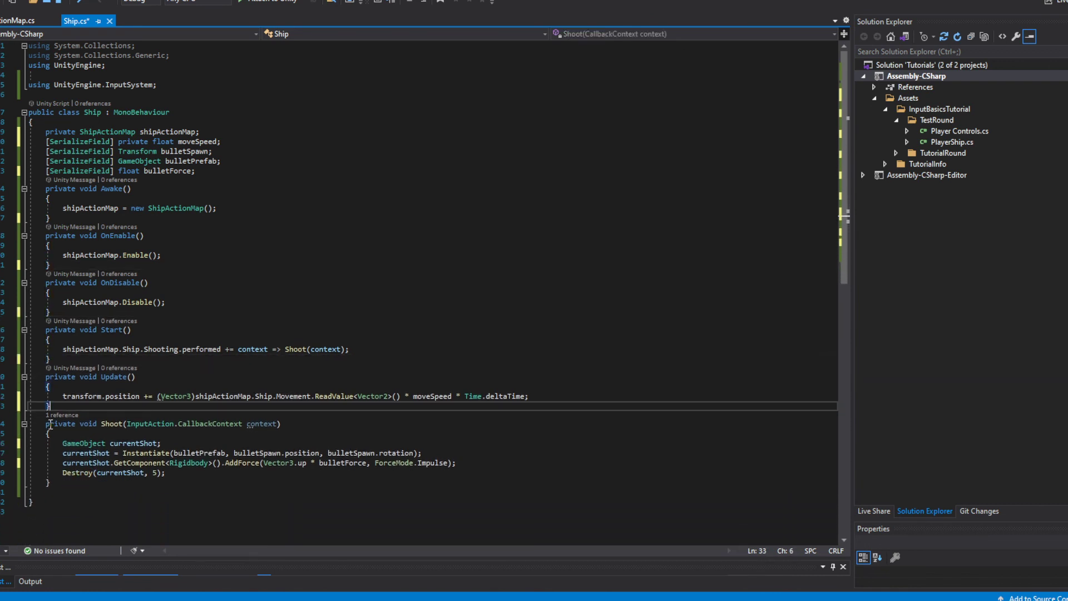
left_click(44, 494)
key("BackSpace")
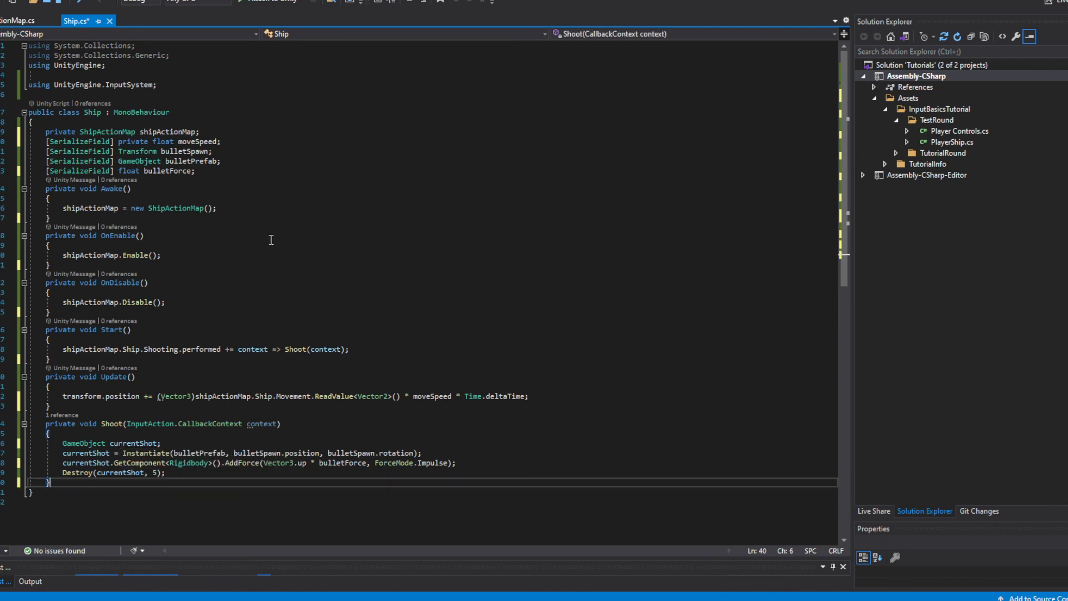
scroll(359, 235, "down", 1)
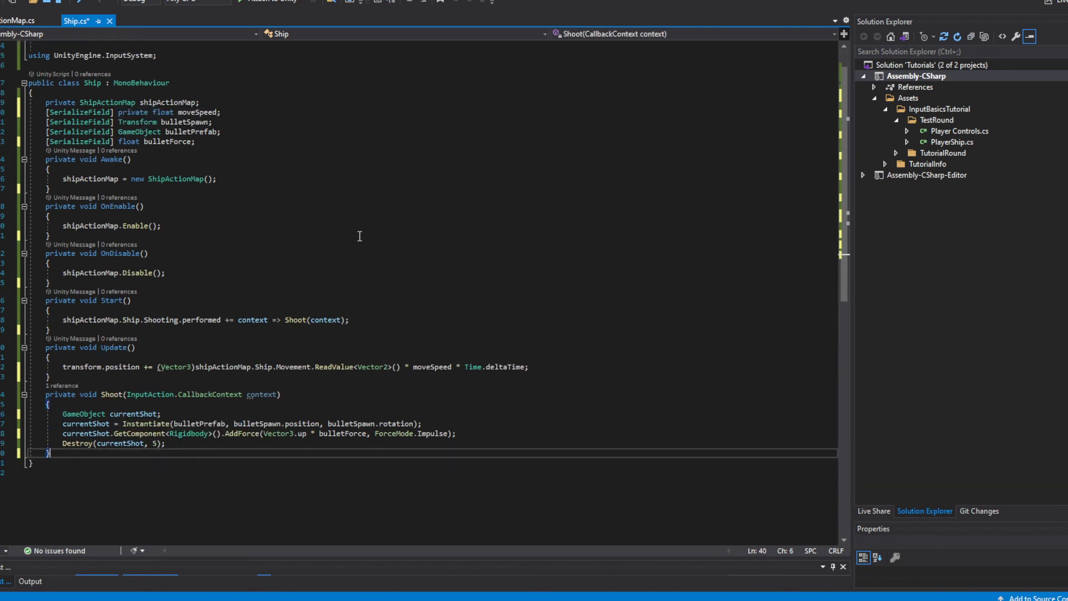
key("ctrl+s")
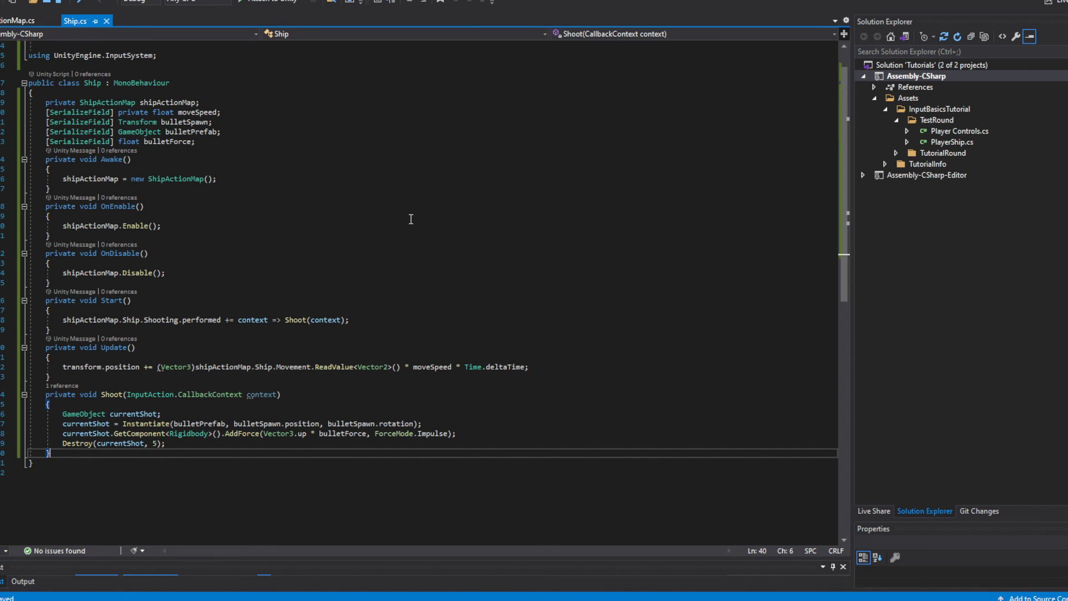